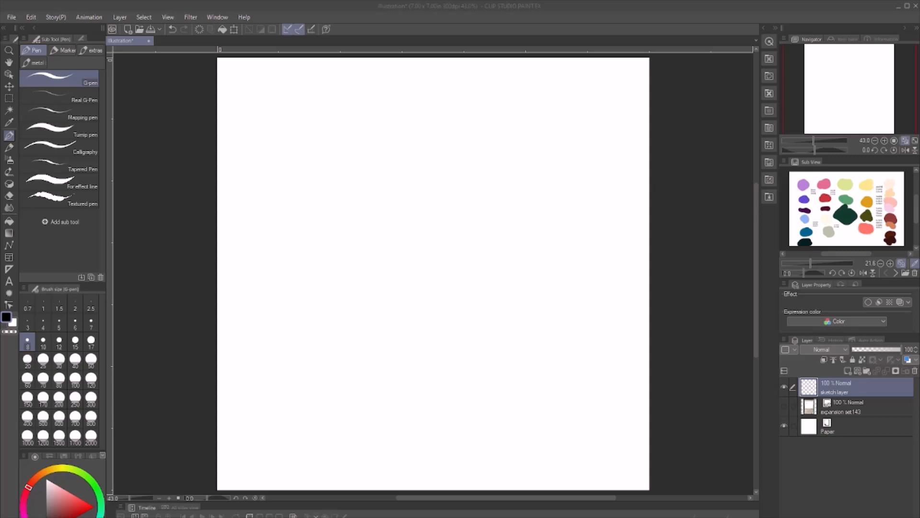
- Sketch the puffy top face of a boxy form in the canvas's upper half, divided by two crossing curved seams
click(496, 247)
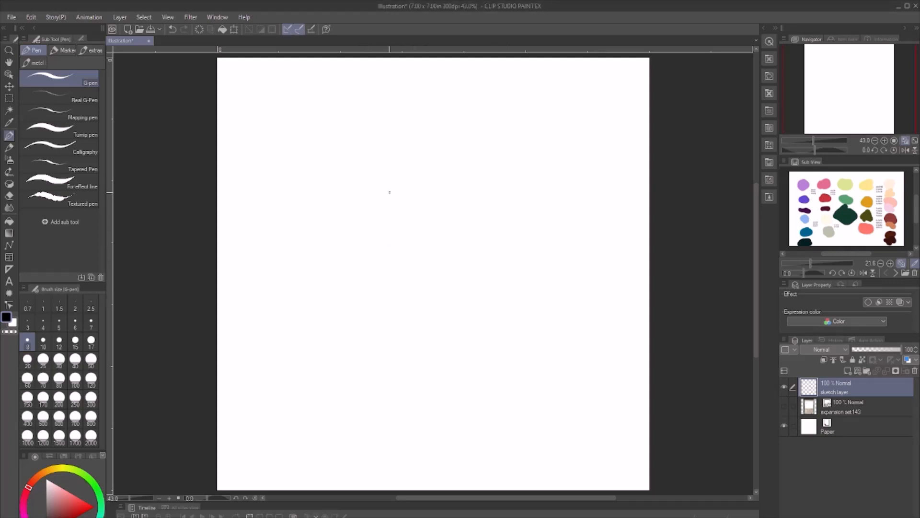
mouse_move(365, 198)
mouse_down()
mouse_move(406, 166)
mouse_move(495, 159)
mouse_move(425, 166)
mouse_up()
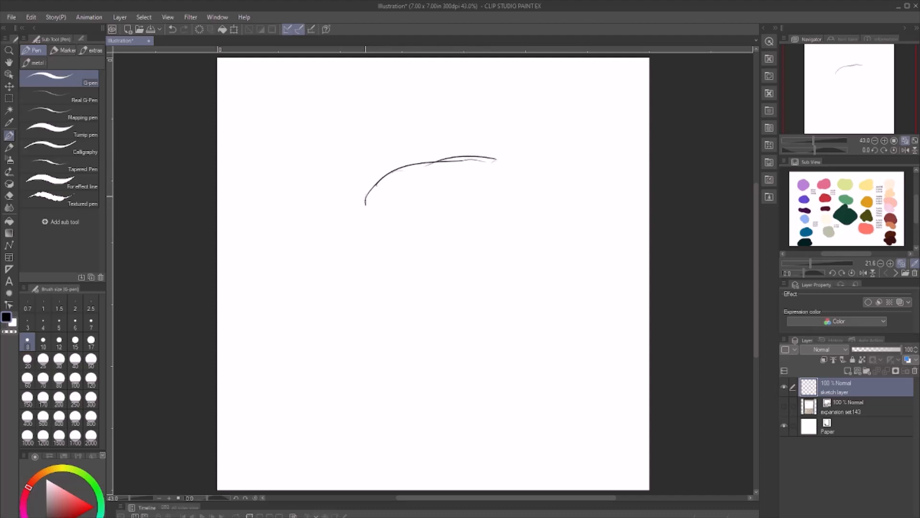
drag(366, 207, 370, 212)
drag(328, 158, 417, 227)
mouse_move(324, 163)
mouse_down()
mouse_move(331, 149)
mouse_move(409, 146)
mouse_move(370, 139)
mouse_move(329, 153)
mouse_up()
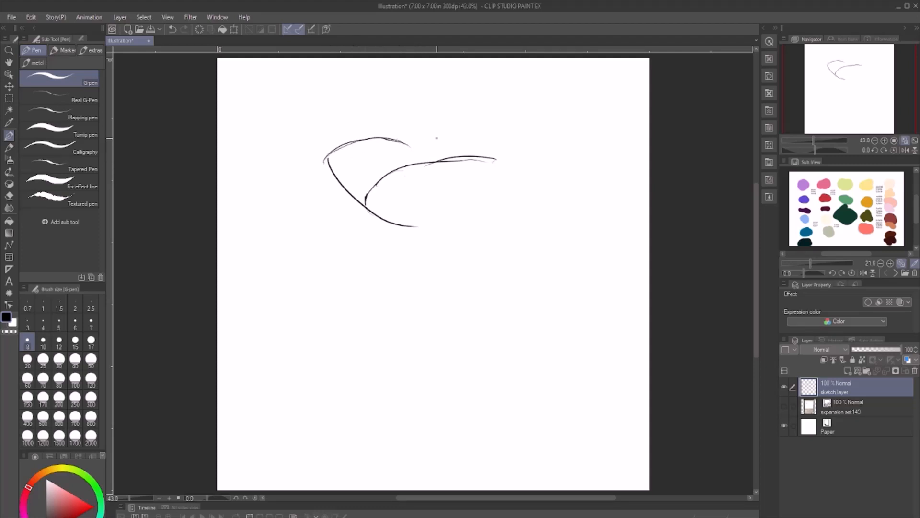
mouse_move(406, 145)
mouse_down()
mouse_move(434, 133)
mouse_move(480, 145)
mouse_move(400, 141)
mouse_up()
drag(458, 131, 526, 195)
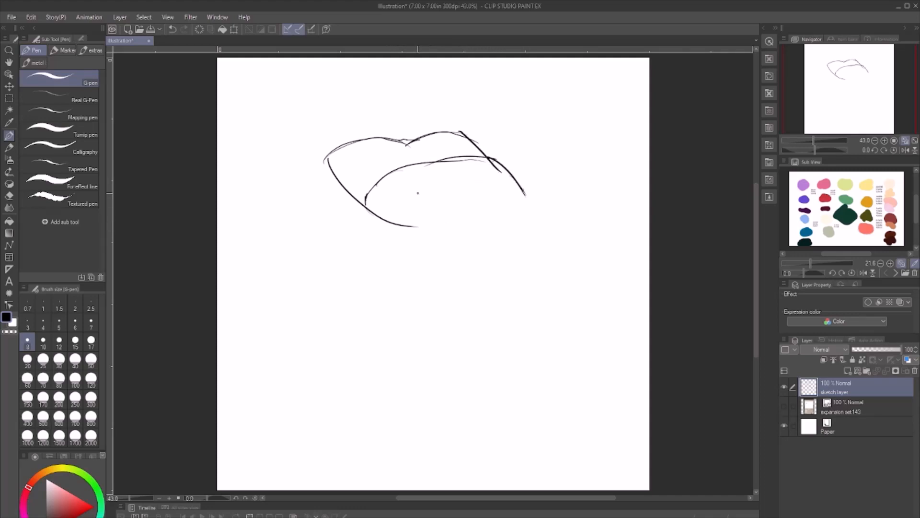
mouse_move(392, 225)
mouse_down()
mouse_move(456, 223)
mouse_move(526, 199)
mouse_up()
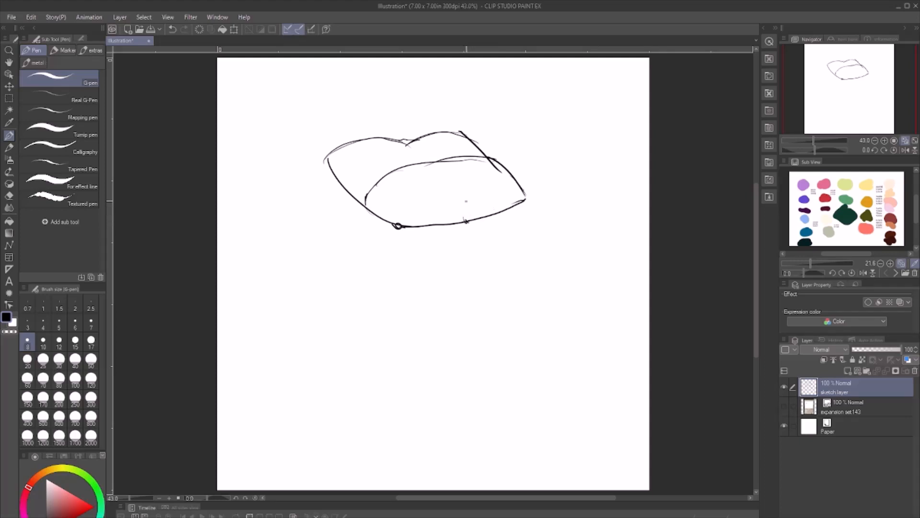
drag(435, 162, 463, 220)
mouse_move(432, 163)
mouse_down()
mouse_move(404, 139)
mouse_move(433, 162)
mouse_up()
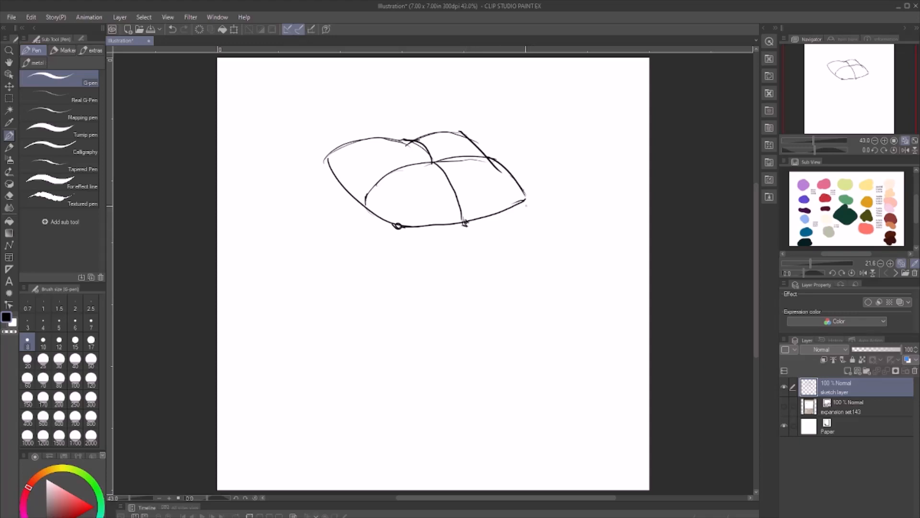
- Draw the curved vertical edges down from the top face and the rounded upper section of the left side
mouse_move(524, 201)
mouse_down()
mouse_move(532, 244)
mouse_move(524, 273)
mouse_move(532, 242)
mouse_up()
drag(397, 226, 399, 285)
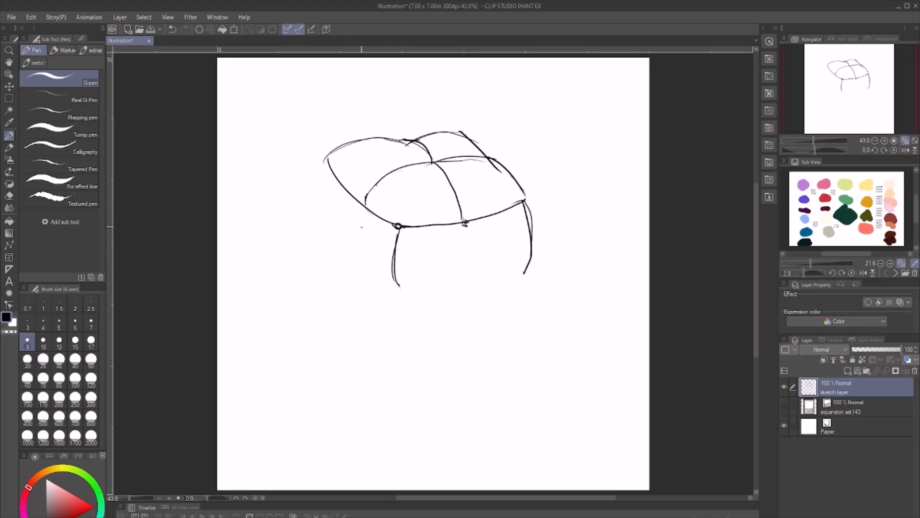
drag(369, 194, 351, 266)
mouse_move(327, 158)
mouse_down()
mouse_move(318, 229)
mouse_move(317, 214)
mouse_move(364, 287)
mouse_move(396, 306)
mouse_move(386, 273)
mouse_up()
drag(398, 305, 392, 250)
drag(392, 256, 396, 242)
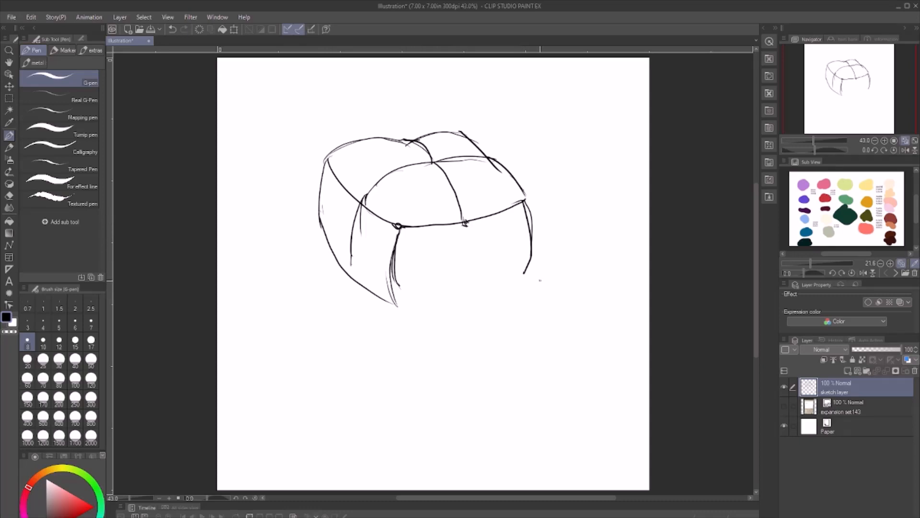
- Complete the lower front outline with two rounded bulges and add the lower section of the left side
mouse_move(533, 254)
mouse_down()
mouse_move(523, 287)
mouse_move(532, 333)
mouse_up()
drag(531, 301, 530, 328)
mouse_move(424, 351)
mouse_down()
mouse_move(534, 337)
mouse_move(413, 354)
mouse_move(458, 344)
mouse_up()
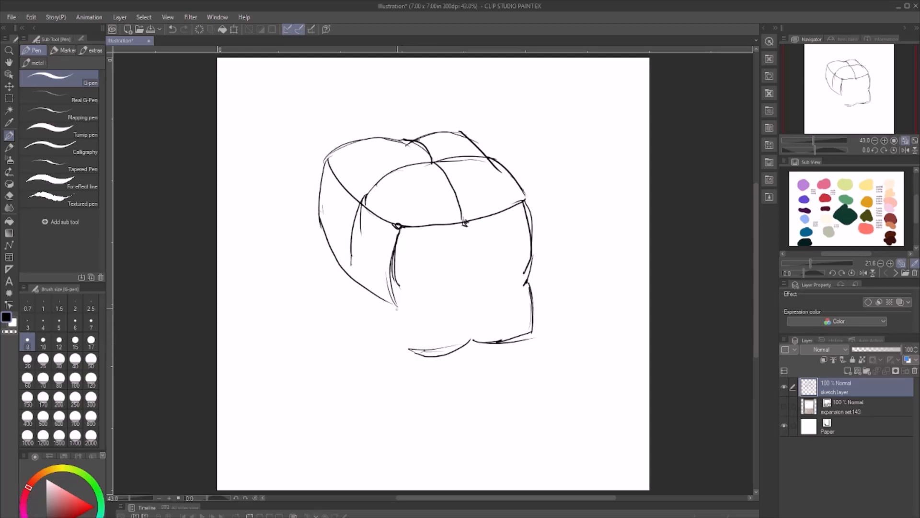
drag(396, 301, 411, 352)
mouse_move(320, 221)
mouse_down()
mouse_move(316, 278)
mouse_move(338, 309)
mouse_move(394, 345)
mouse_move(366, 344)
mouse_move(321, 283)
mouse_up()
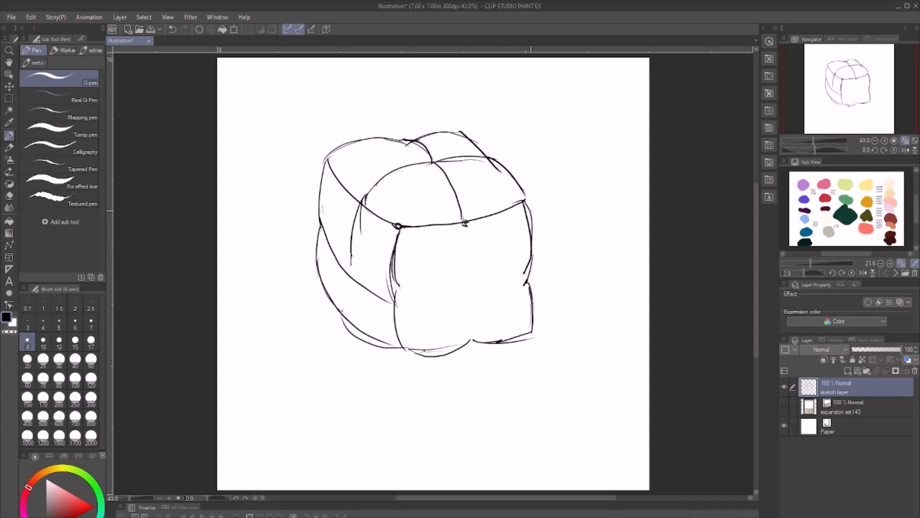
- Draw two inward-pointing triangles on the front face, each split by a line from its tip to the outer edge
mouse_move(525, 200)
mouse_down()
mouse_move(480, 280)
mouse_move(531, 329)
mouse_up()
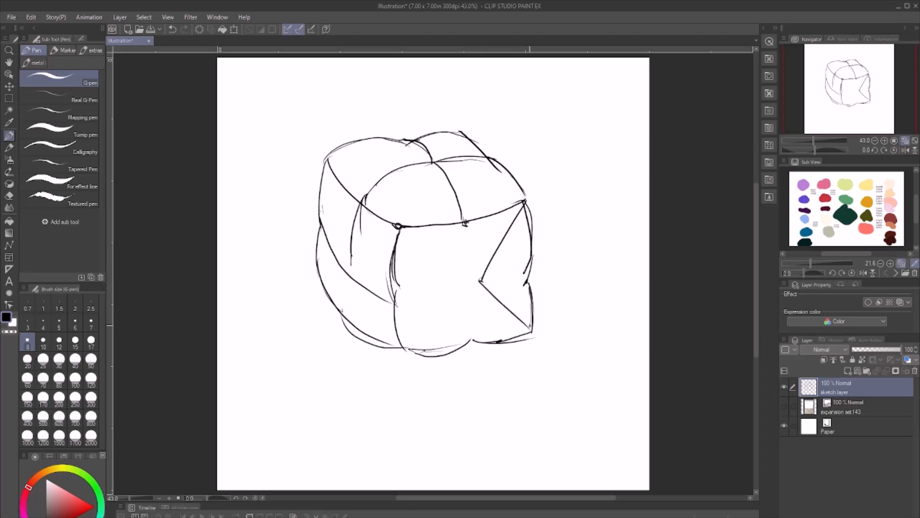
drag(480, 281, 525, 276)
mouse_move(407, 229)
mouse_down()
mouse_move(451, 285)
mouse_move(400, 346)
mouse_up()
drag(396, 293, 446, 283)
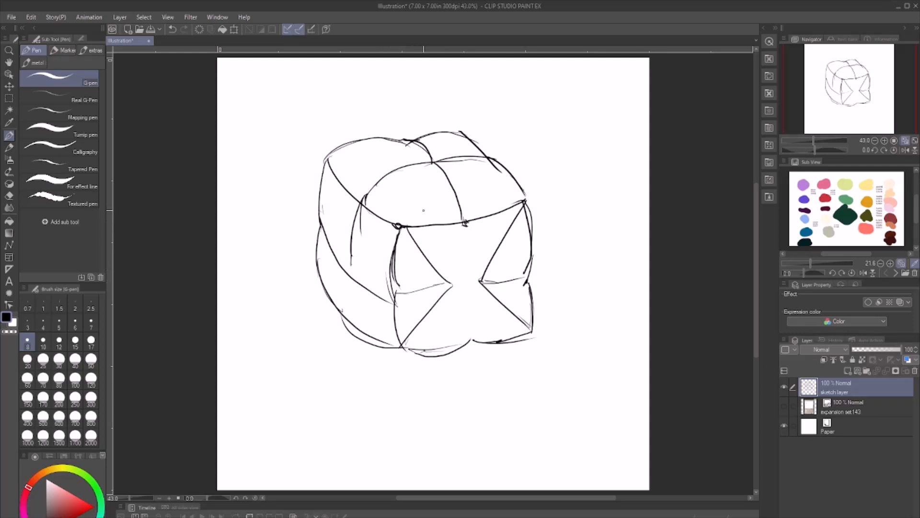
- Double the band across the top around a small oval knob and add an angular flap along each front triangle's upper edge
mouse_move(361, 211)
mouse_down()
mouse_move(389, 178)
mouse_move(490, 161)
mouse_move(429, 163)
mouse_move(353, 188)
mouse_up()
drag(354, 188, 352, 212)
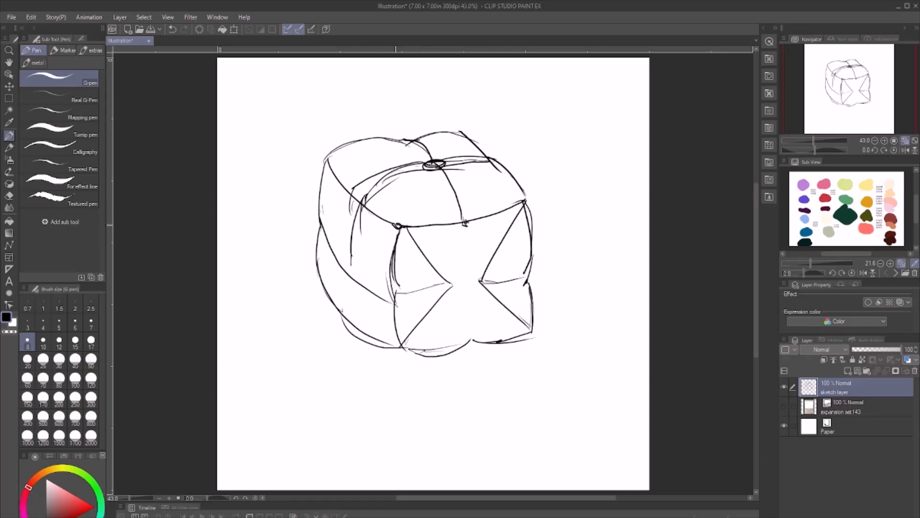
drag(397, 224, 450, 286)
mouse_move(413, 237)
mouse_down()
mouse_move(442, 252)
mouse_move(442, 279)
mouse_up()
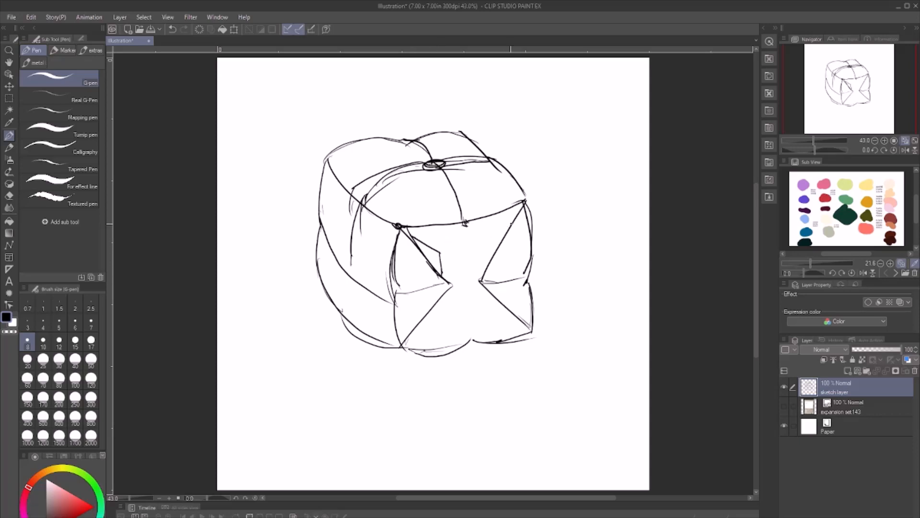
mouse_move(512, 222)
mouse_down()
mouse_move(482, 243)
mouse_move(484, 271)
mouse_up()
- Reinforce the form's bottom edges and add crease lines on the lower left side and down the middle of the front
mouse_move(533, 293)
mouse_down()
mouse_move(515, 349)
mouse_move(459, 347)
mouse_up()
mouse_move(453, 350)
mouse_down()
mouse_move(386, 349)
mouse_move(339, 310)
mouse_move(325, 261)
mouse_move(333, 237)
mouse_move(342, 316)
mouse_up()
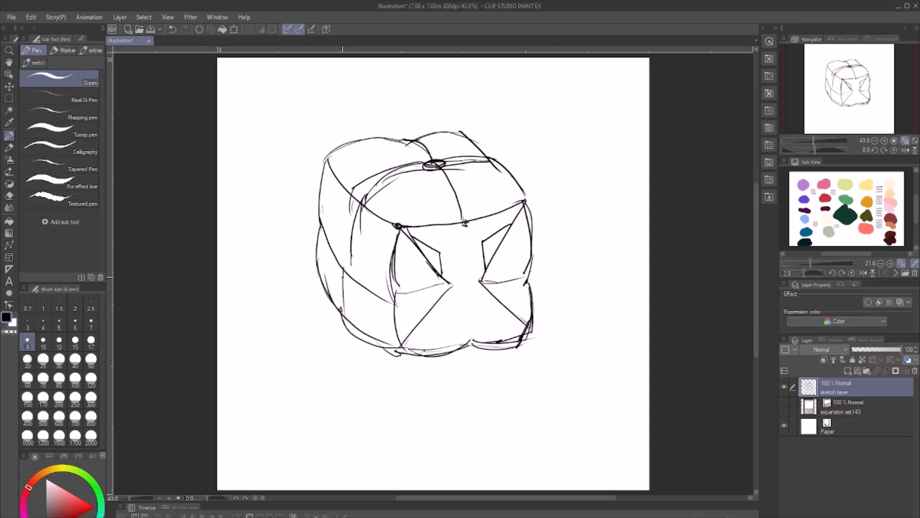
drag(344, 276, 341, 313)
mouse_move(439, 272)
mouse_down()
mouse_move(463, 293)
mouse_move(430, 325)
mouse_up()
drag(469, 242, 470, 335)
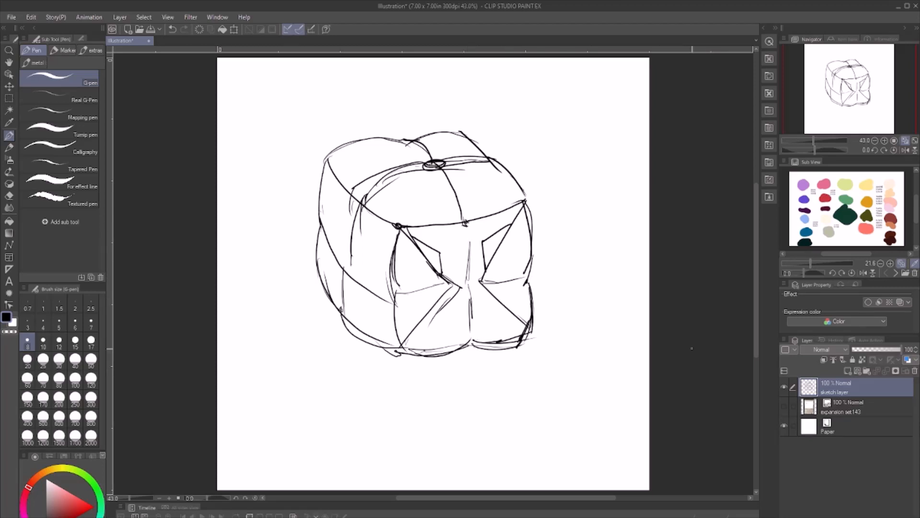
- Enlarge the sketch to about two thirds of the canvas width and place it near the canvas centre
scroll(370, 221, up, 4)
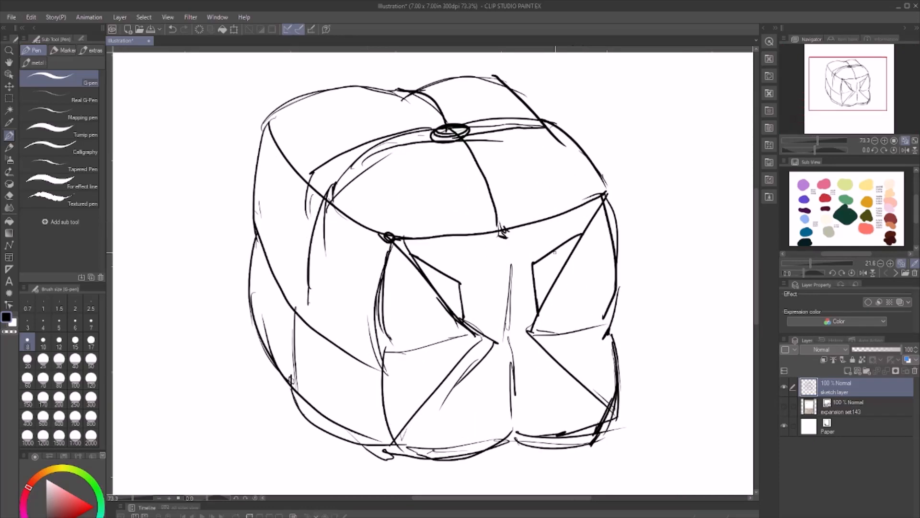
scroll(562, 362, down, 5)
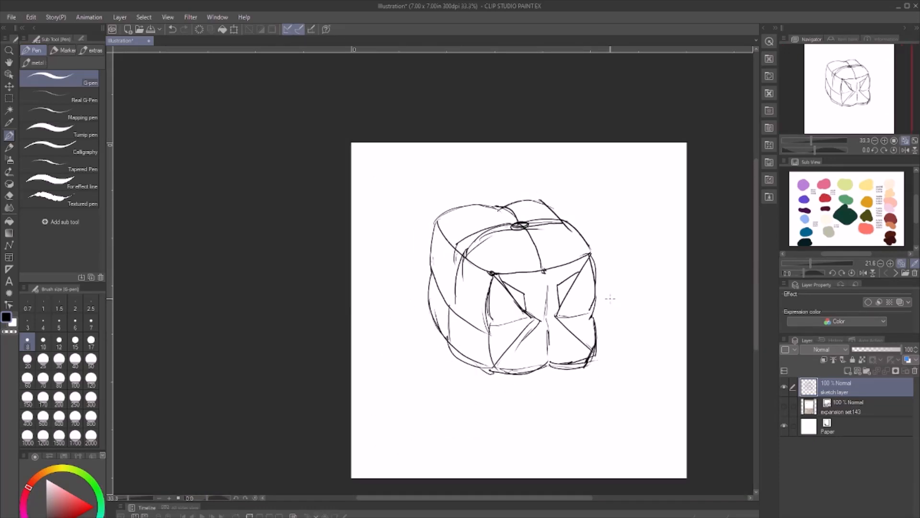
key(ctrl+t)
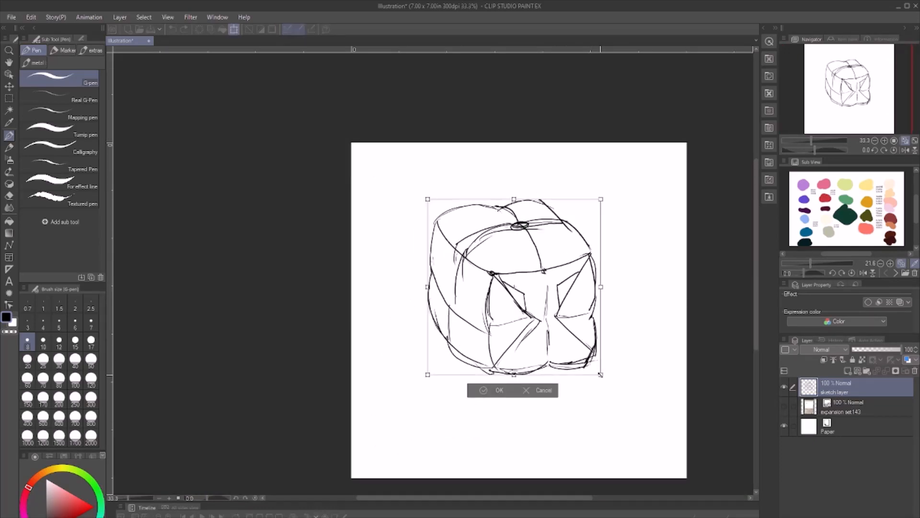
drag(600, 375, 637, 446)
drag(428, 198, 337, 153)
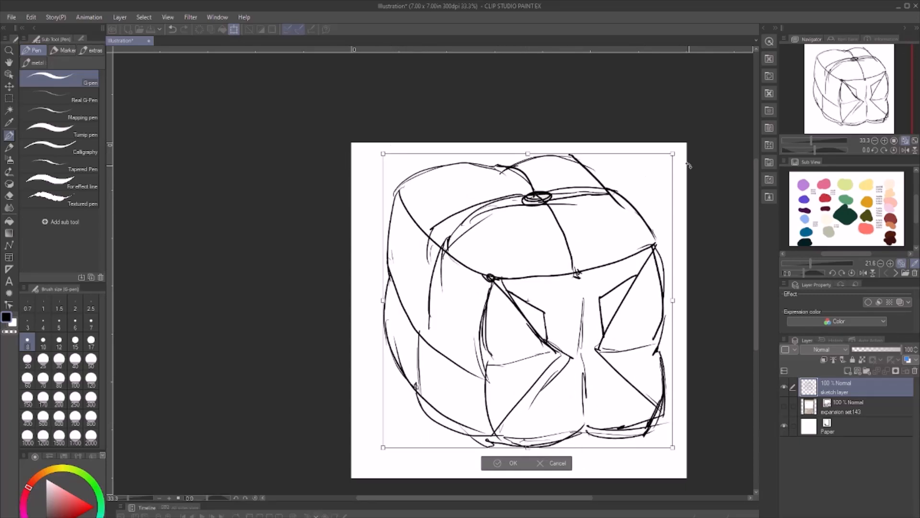
drag(672, 154, 628, 199)
drag(530, 303, 545, 294)
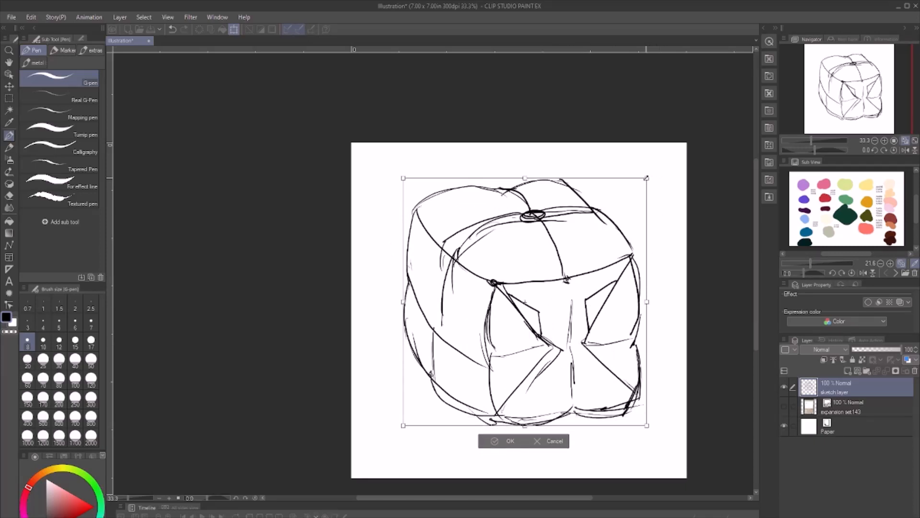
drag(647, 177, 605, 220)
drag(556, 311, 561, 297)
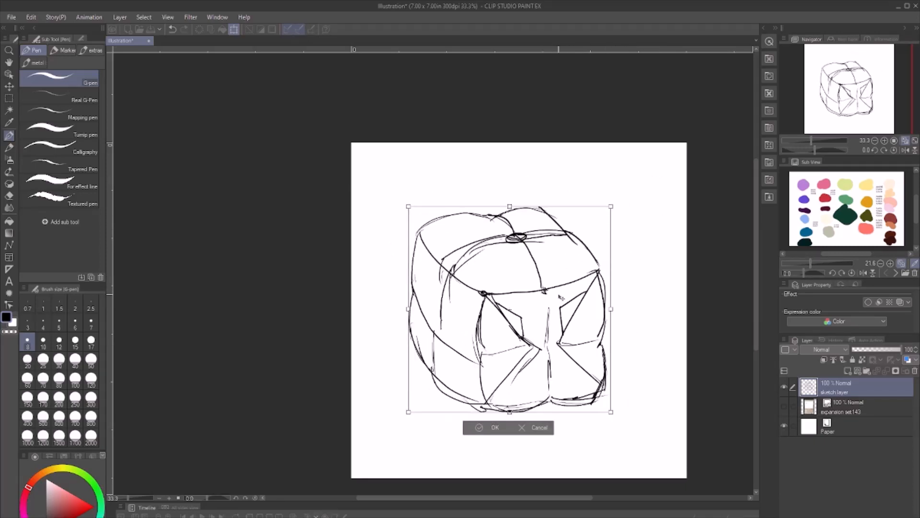
drag(499, 328, 508, 318)
drag(520, 197, 520, 183)
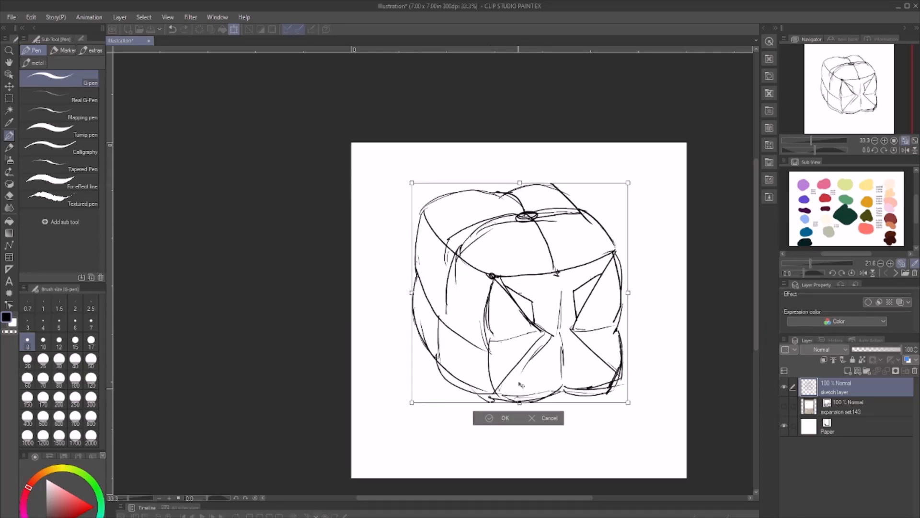
drag(526, 343, 528, 353)
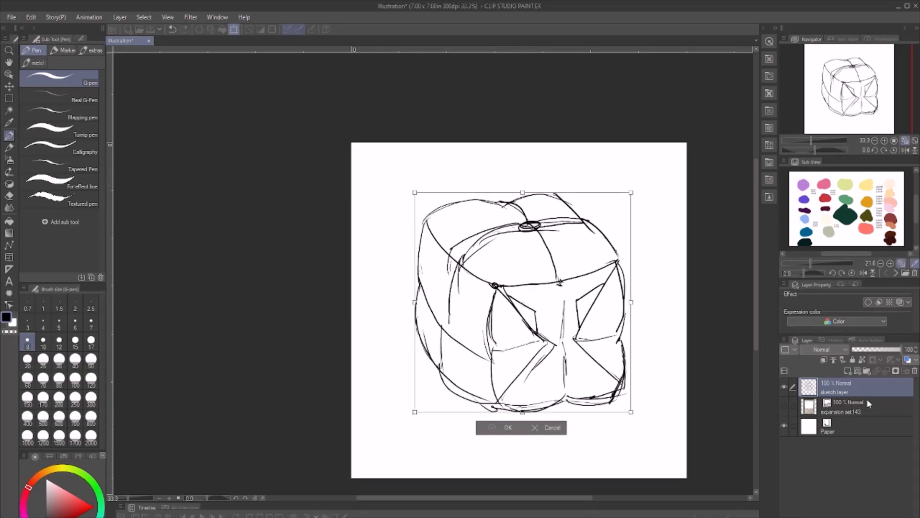
key(Return)
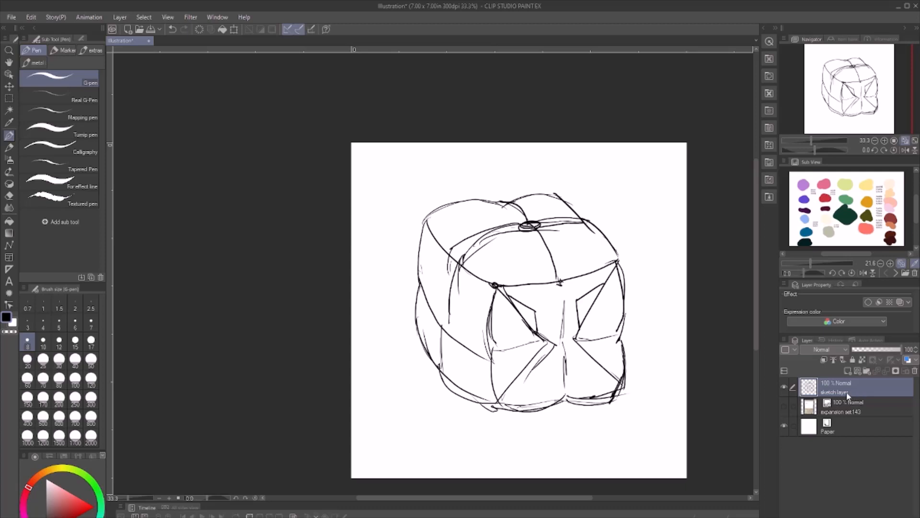
- Lower the sketch layer's opacity to 24% and add a new raster layer above it
click(884, 349)
drag(882, 346, 865, 350)
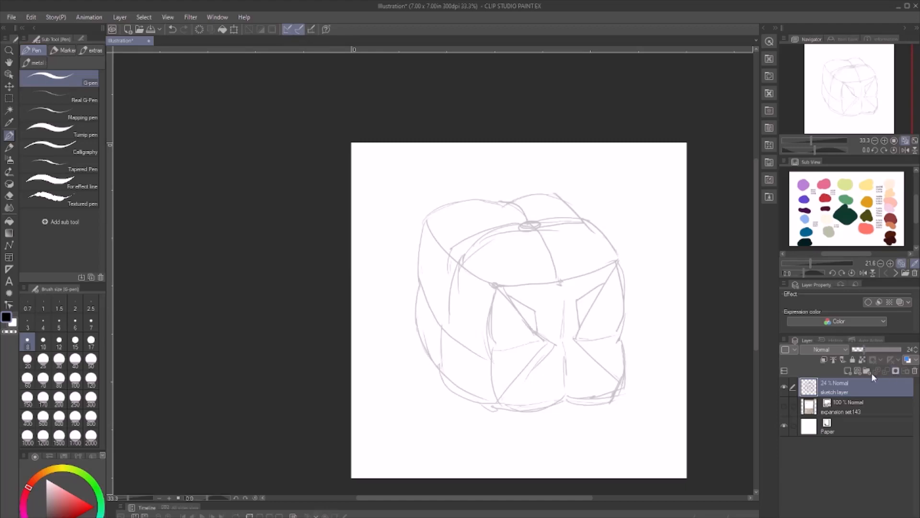
click(848, 371)
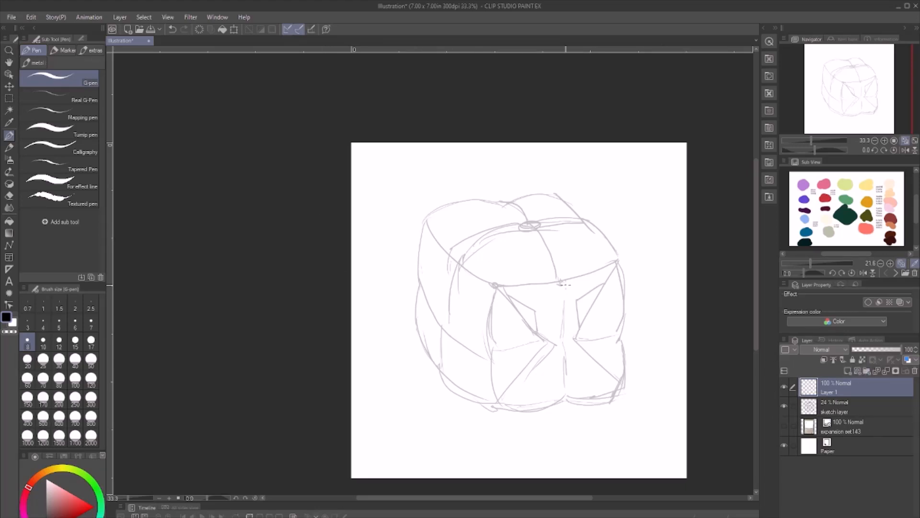
- Test a stroke with the metal group's Nigel the Nib (Dry) 2 pen, undo it, and choose the Skim Jim pen instead
scroll(565, 341, up, 2)
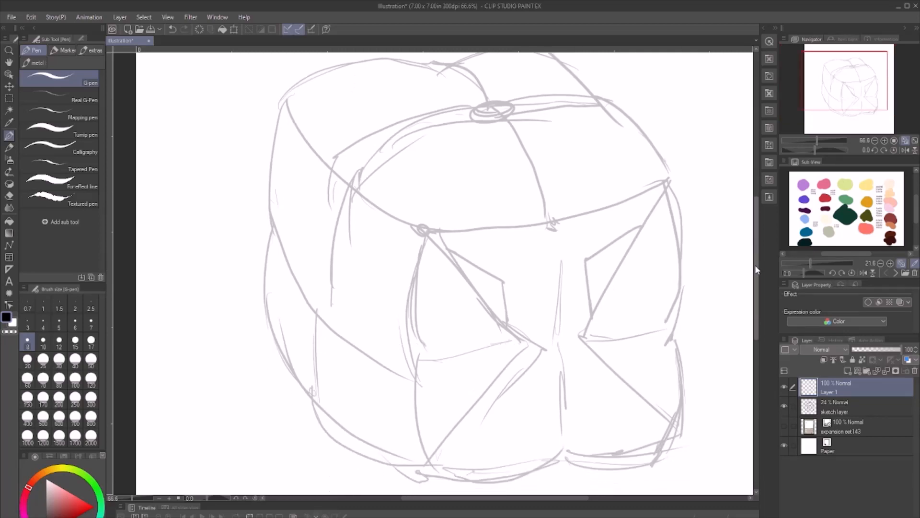
scroll(598, 274, up, 2)
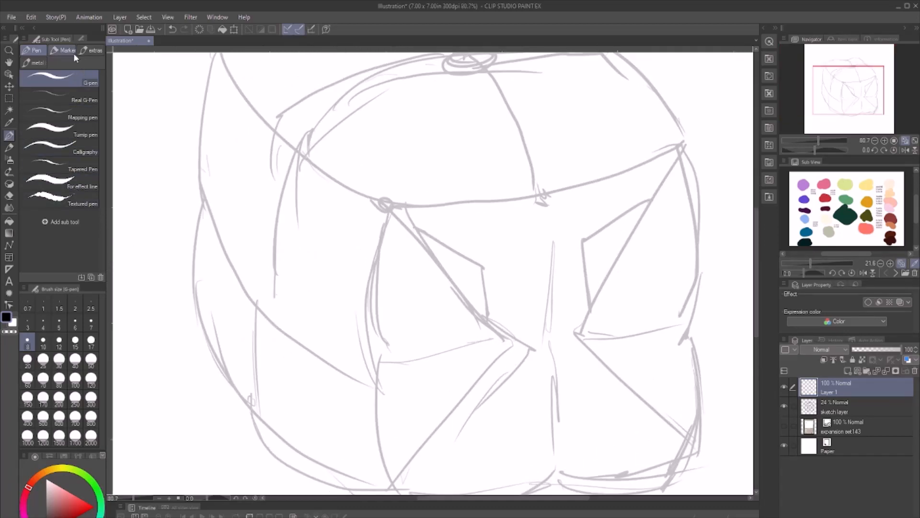
click(37, 63)
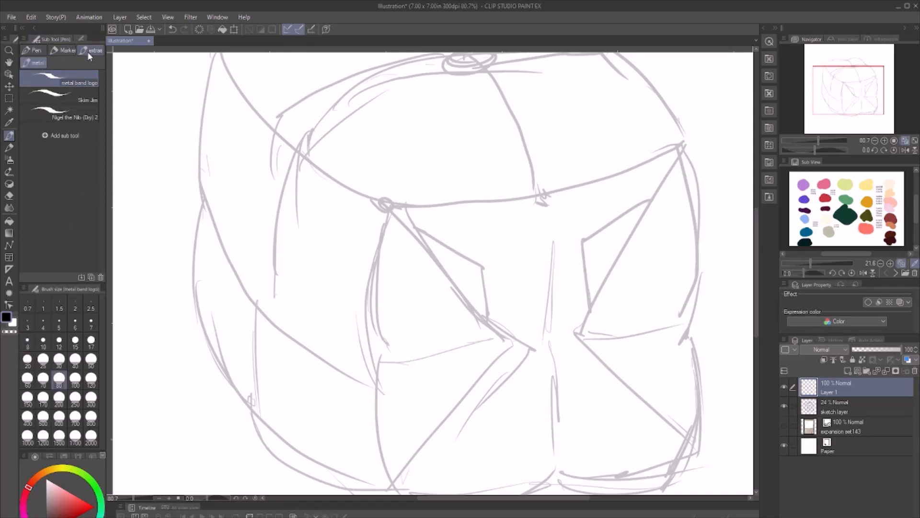
click(89, 51)
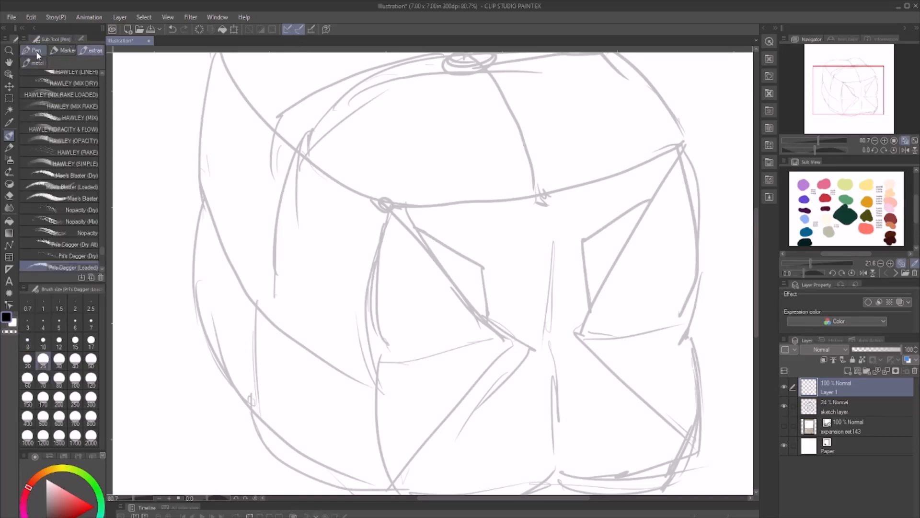
click(37, 63)
click(76, 84)
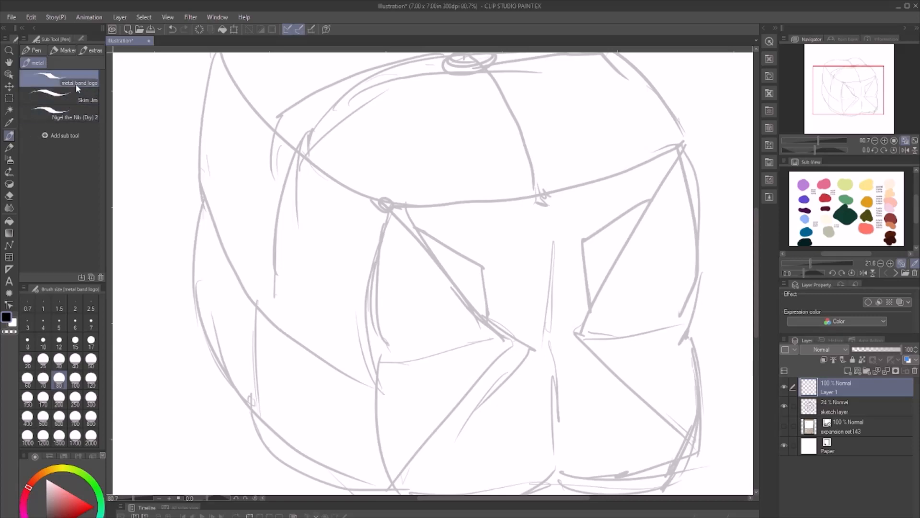
click(47, 116)
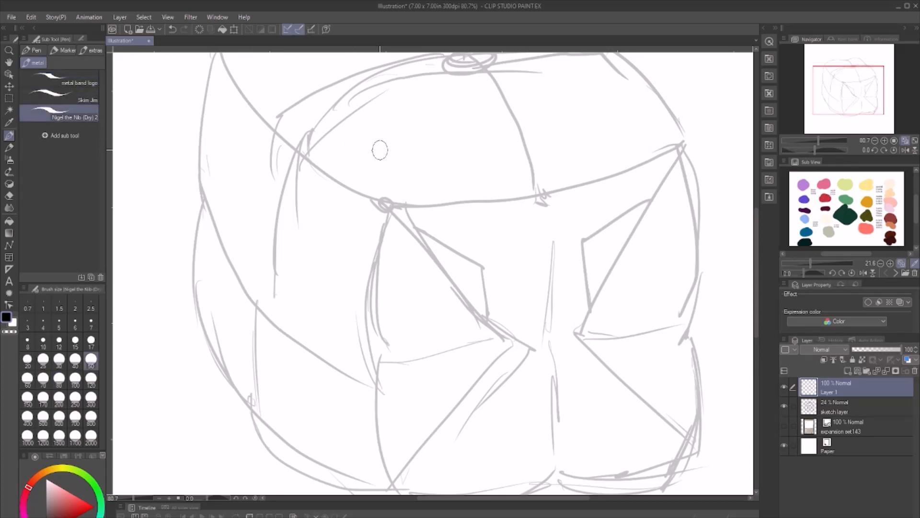
drag(378, 149, 367, 225)
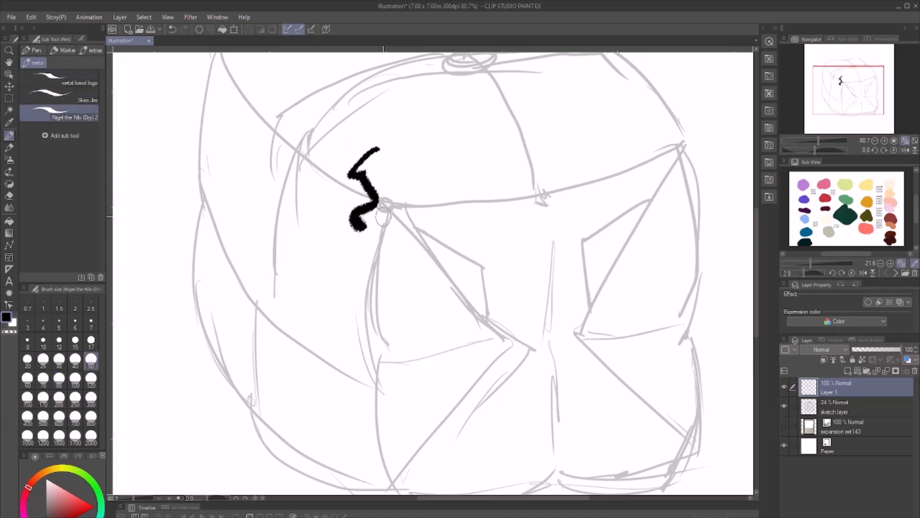
key(ctrl+z)
click(55, 96)
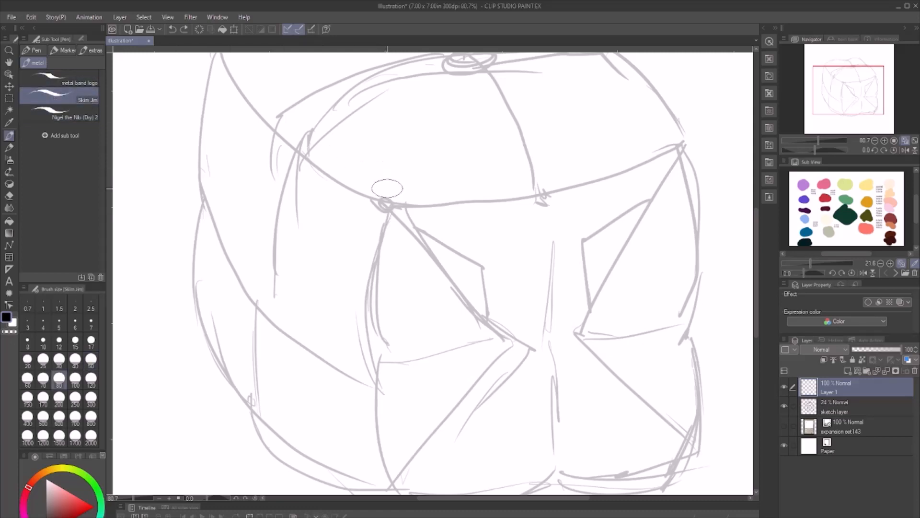
- Set the Skim Jim pen's brush size to 12, testing a stroke near the front left corner and undoing it
drag(380, 170, 389, 206)
key(ctrl+z)
click(59, 340)
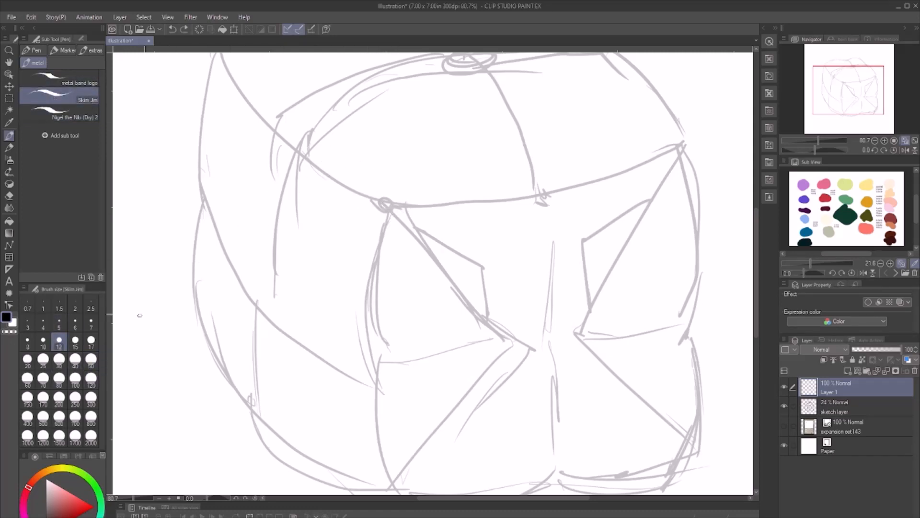
drag(387, 194, 385, 232)
key(ctrl+z)
mouse_move(173, 93)
mouse_down()
mouse_move(127, 94)
mouse_move(153, 103)
mouse_up()
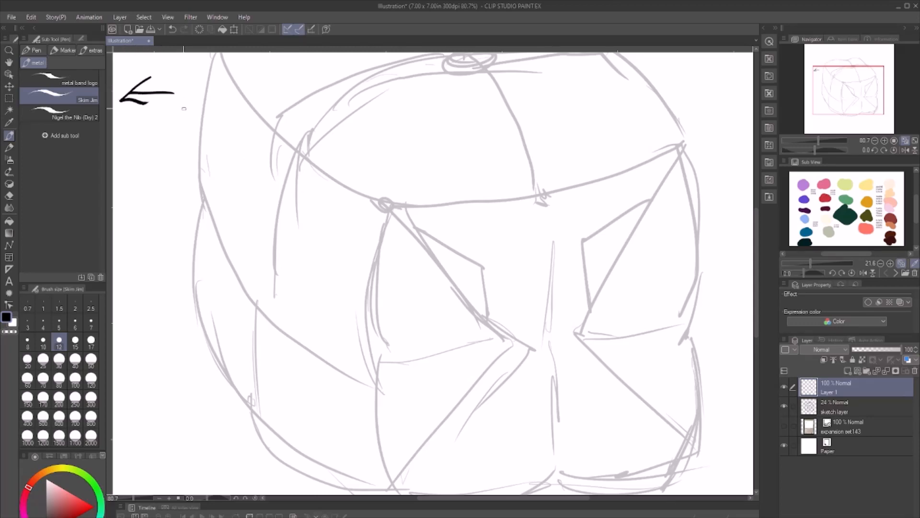
key(ctrl+z)
key(ctrl+z)
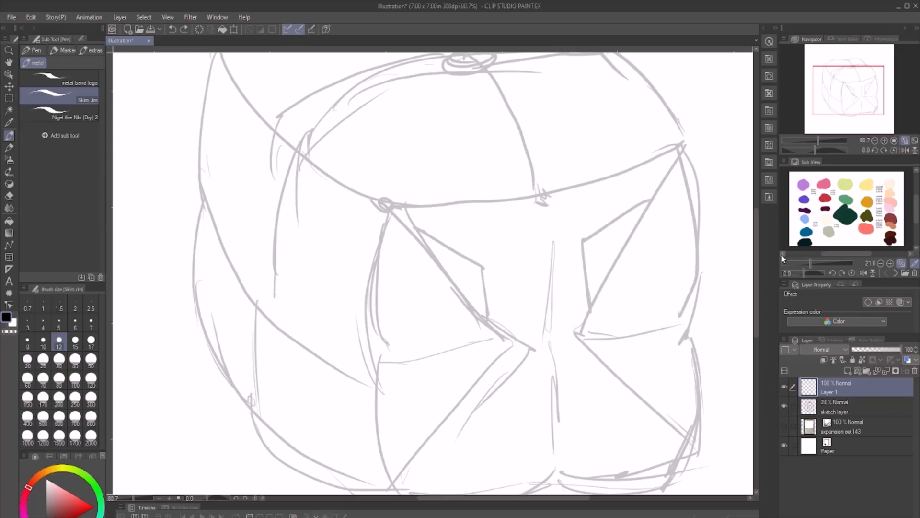
- Ink the upper left side edge, the curved line across the top to the right corner, and the short edge to the front left corner
drag(757, 243, 758, 238)
scroll(463, 186, up, 1)
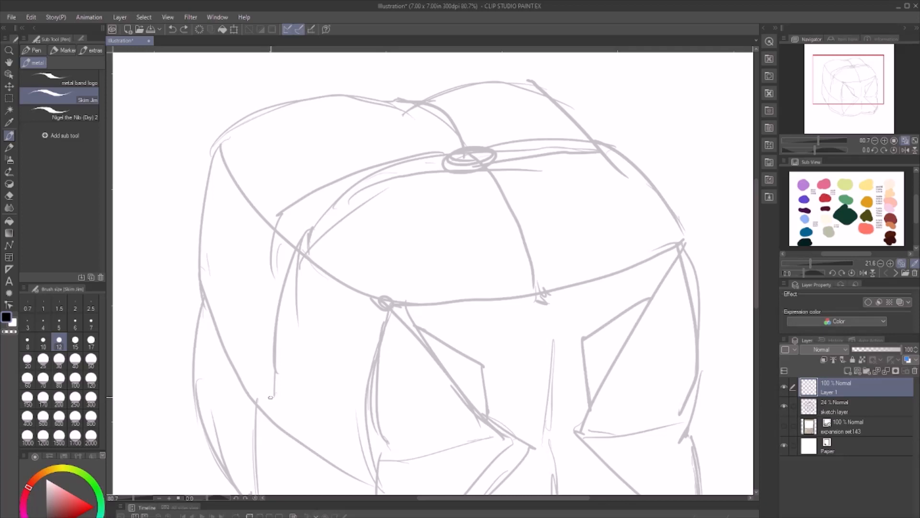
mouse_move(271, 391)
mouse_down()
mouse_move(289, 239)
mouse_move(311, 215)
mouse_move(417, 171)
mouse_move(617, 154)
mouse_up()
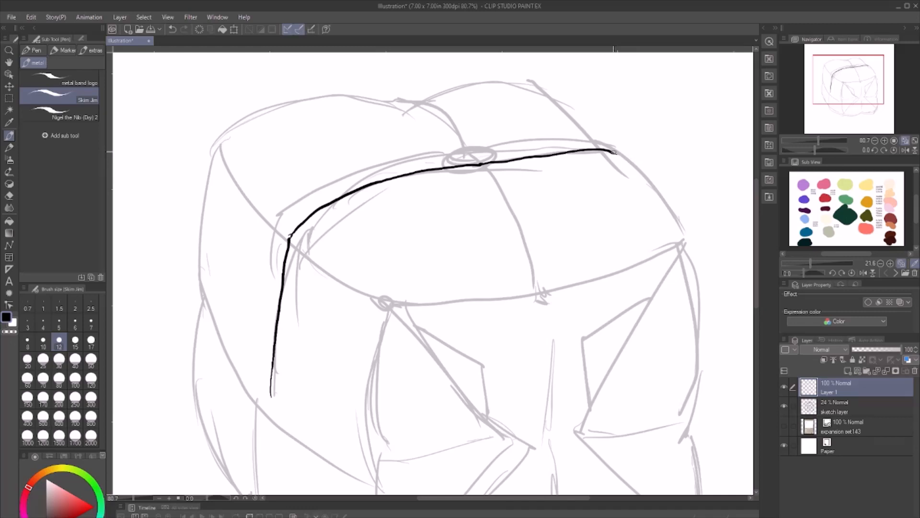
mouse_move(616, 153)
mouse_down()
mouse_move(678, 218)
mouse_move(687, 243)
mouse_up()
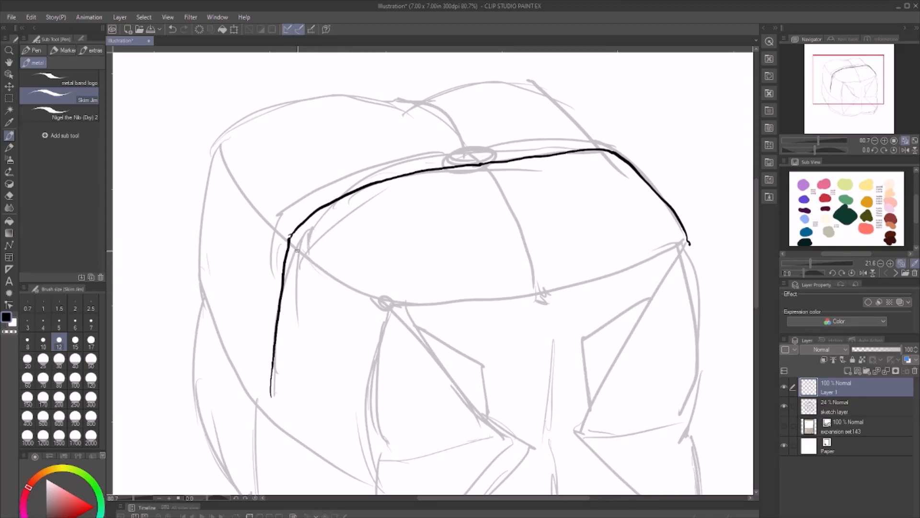
drag(305, 260, 386, 309)
scroll(755, 216, down, 3)
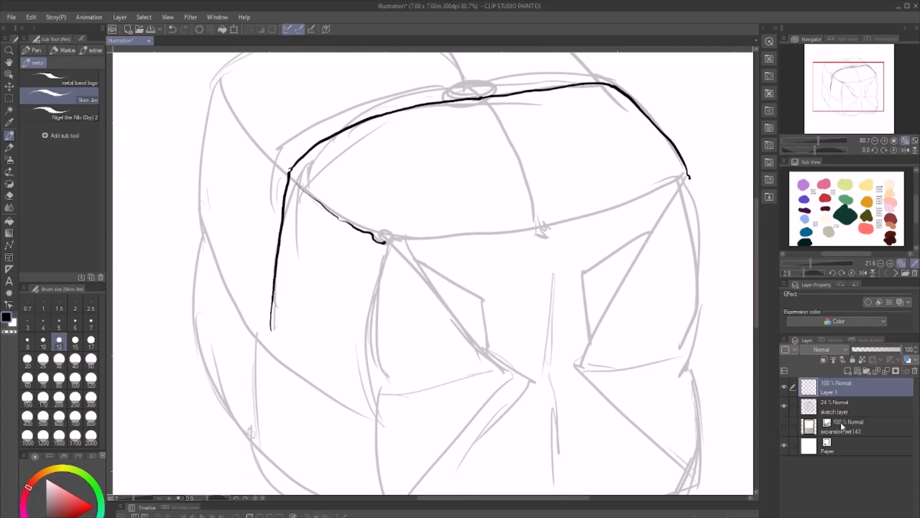
- Lower the sketch layer's opacity to 16%
click(856, 407)
drag(861, 350, 858, 350)
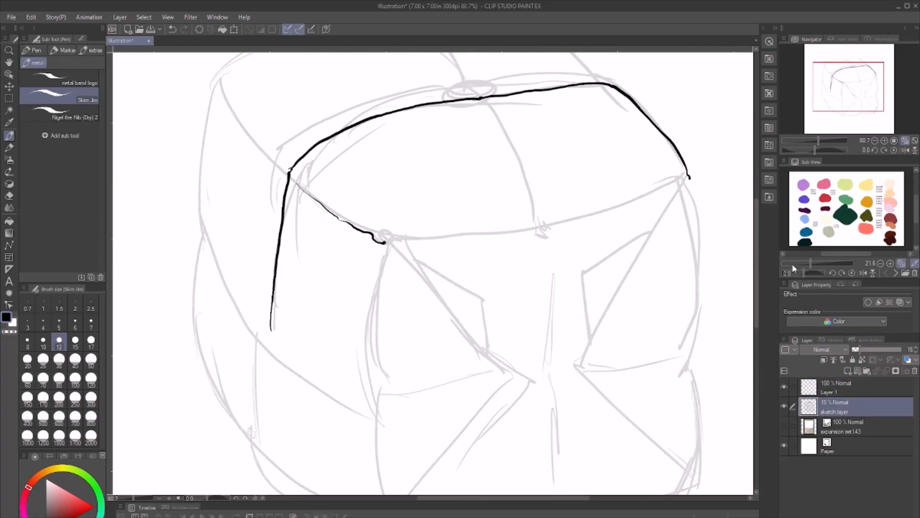
scroll(753, 244, up, 1)
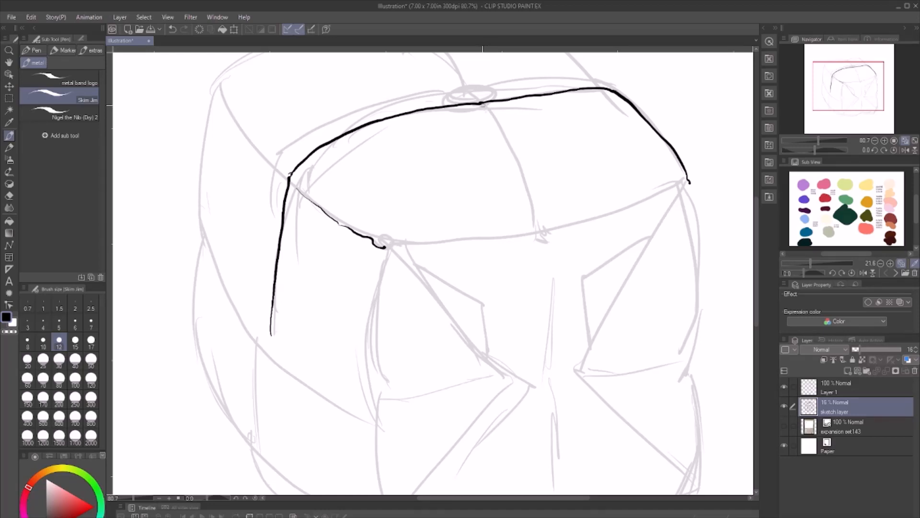
- On Layer 1, ink the seam running forward across the top surface and add thin crease marks around its front end
click(842, 390)
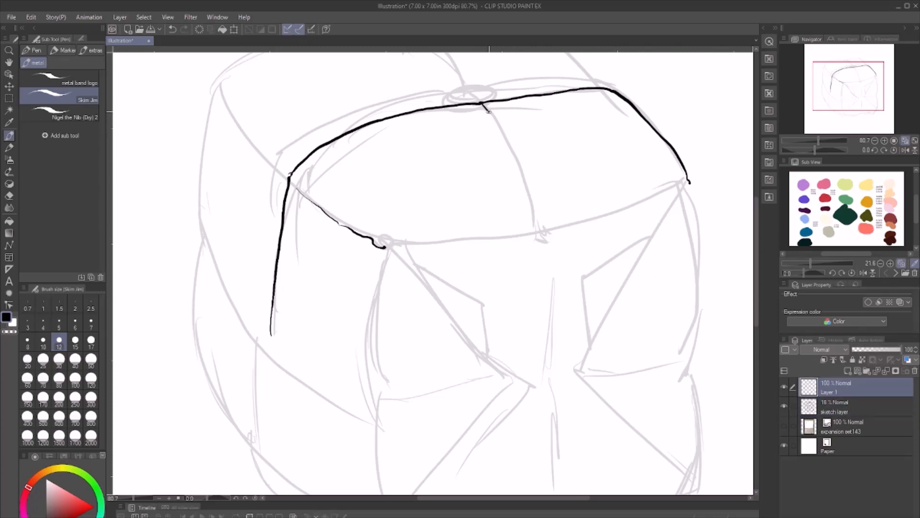
mouse_move(489, 116)
mouse_down()
mouse_move(525, 175)
mouse_move(540, 227)
mouse_up()
drag(540, 211, 546, 242)
mouse_move(472, 236)
mouse_down()
mouse_move(541, 251)
mouse_move(582, 230)
mouse_up()
mouse_move(535, 198)
mouse_down()
mouse_move(568, 218)
mouse_move(571, 234)
mouse_move(548, 224)
mouse_move(592, 221)
mouse_up()
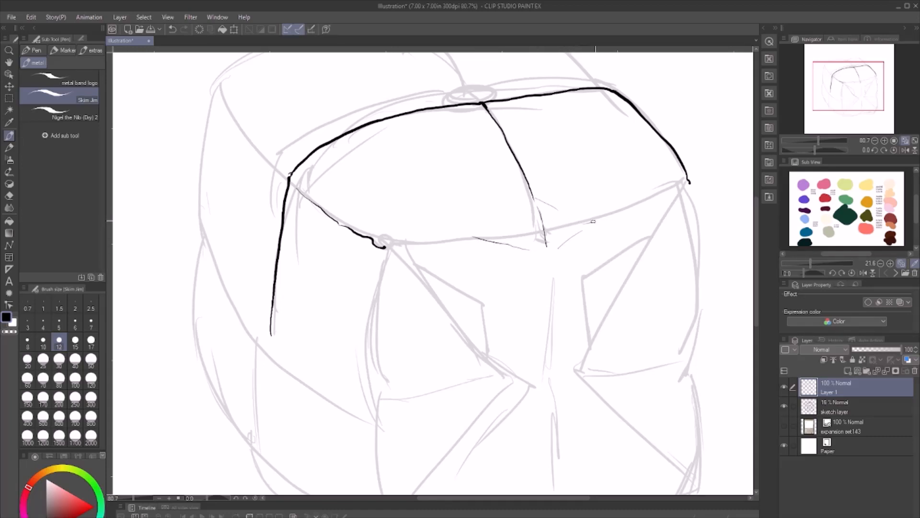
- Ink the front face's right-hand triangular folds with their flap and crease, plus the outer right and bottom edges
drag(755, 223, 754, 247)
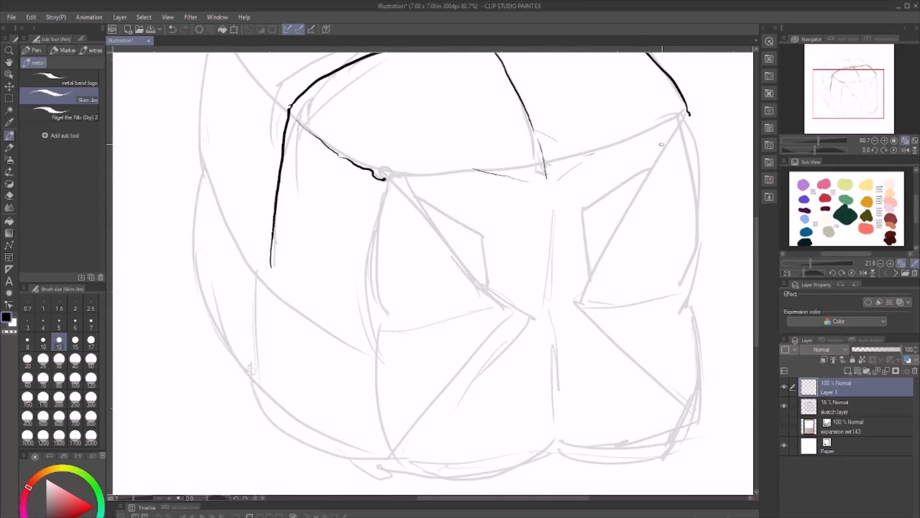
mouse_move(688, 118)
mouse_down()
mouse_move(577, 302)
mouse_move(585, 286)
mouse_up()
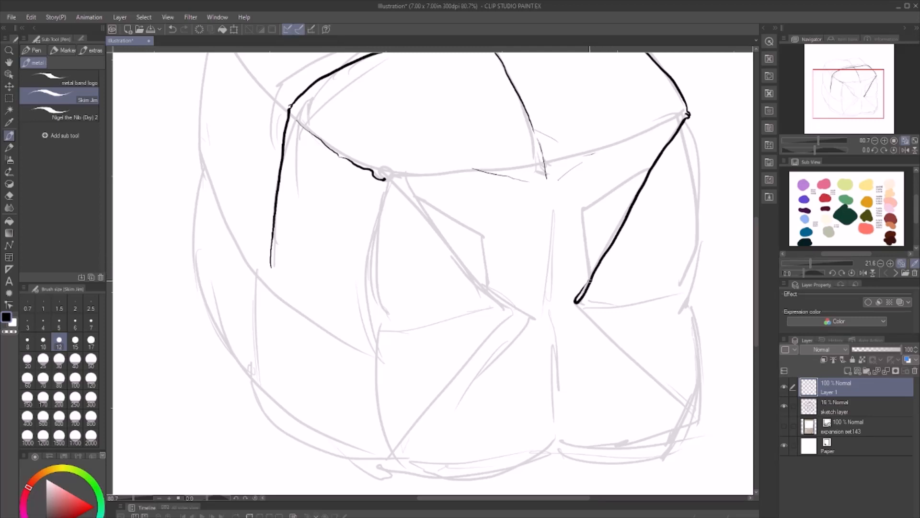
drag(588, 282, 580, 211)
mouse_move(583, 248)
mouse_down()
mouse_move(579, 207)
mouse_move(647, 170)
mouse_up()
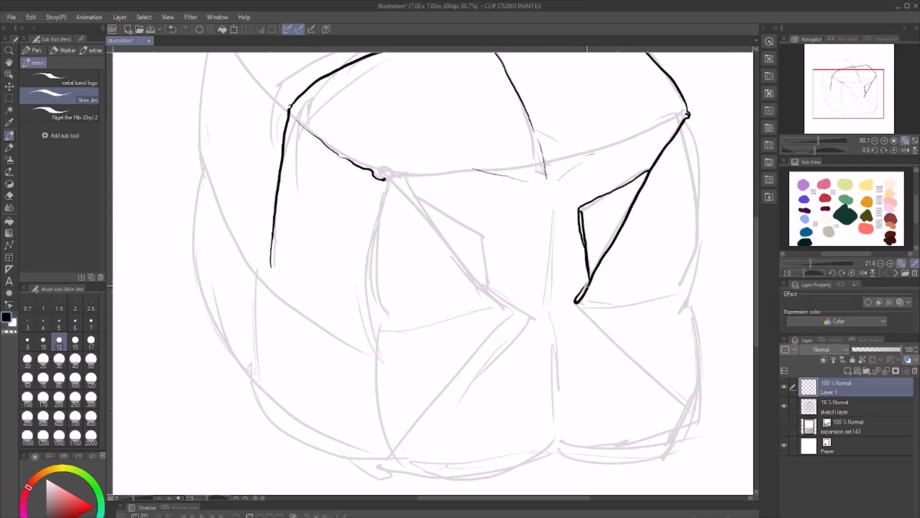
mouse_move(591, 272)
mouse_down()
mouse_move(572, 310)
mouse_move(703, 419)
mouse_up()
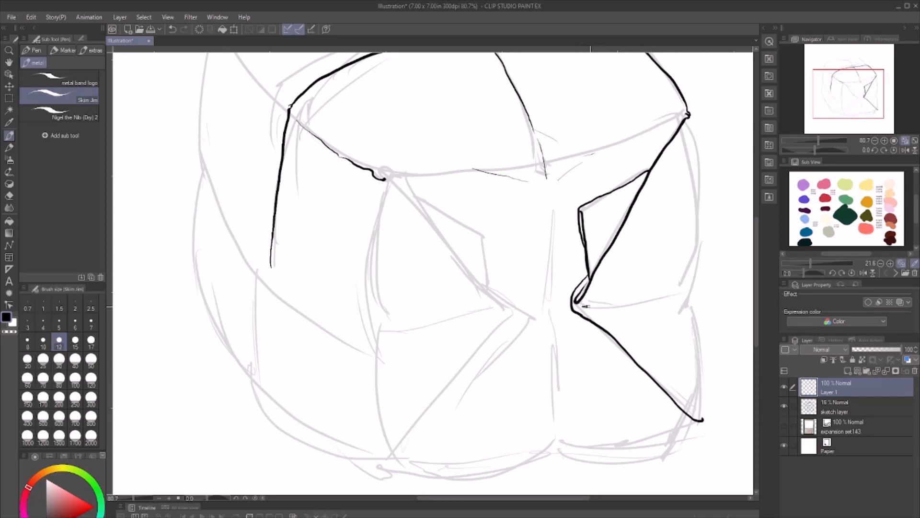
drag(585, 306, 695, 290)
drag(692, 121, 703, 421)
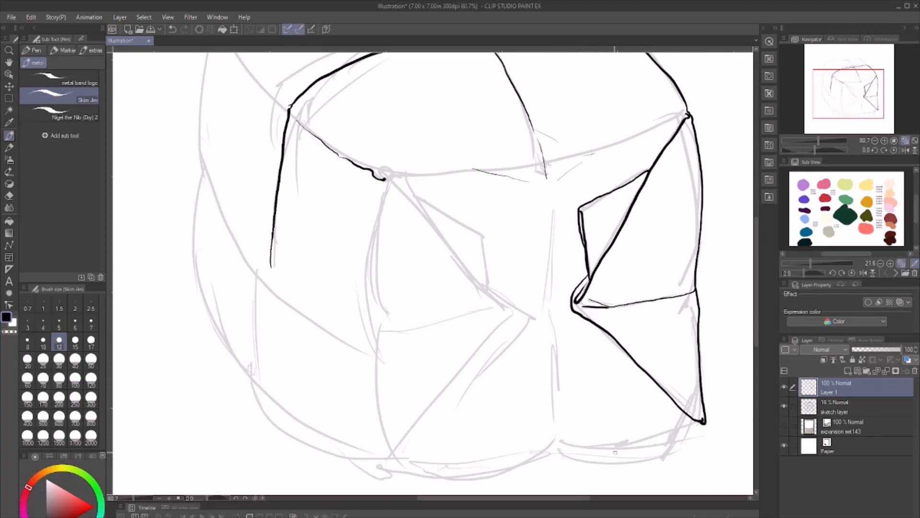
mouse_move(702, 421)
mouse_down()
mouse_move(623, 449)
mouse_move(461, 470)
mouse_move(409, 466)
mouse_up()
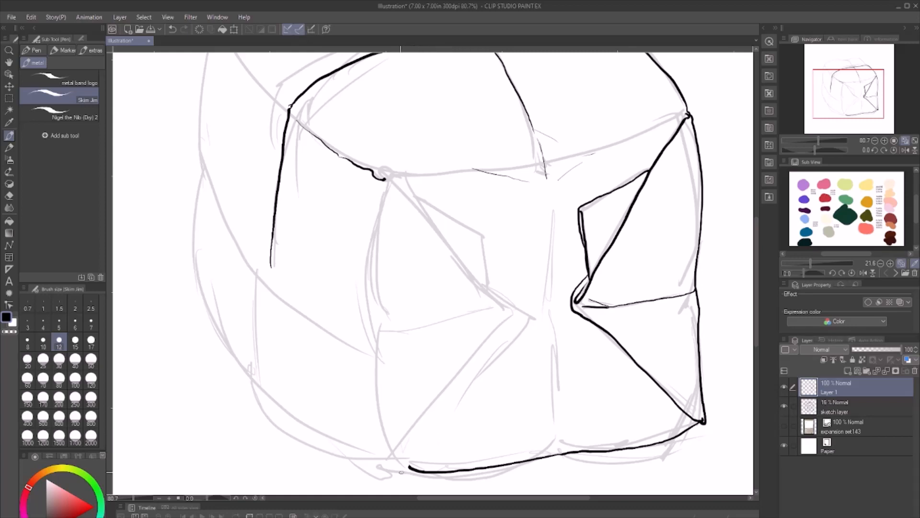
- Ink the front face's left diagonal folds with their small flap, and the vertical crease down the middle
mouse_move(398, 465)
mouse_down()
mouse_move(419, 452)
mouse_move(526, 312)
mouse_up()
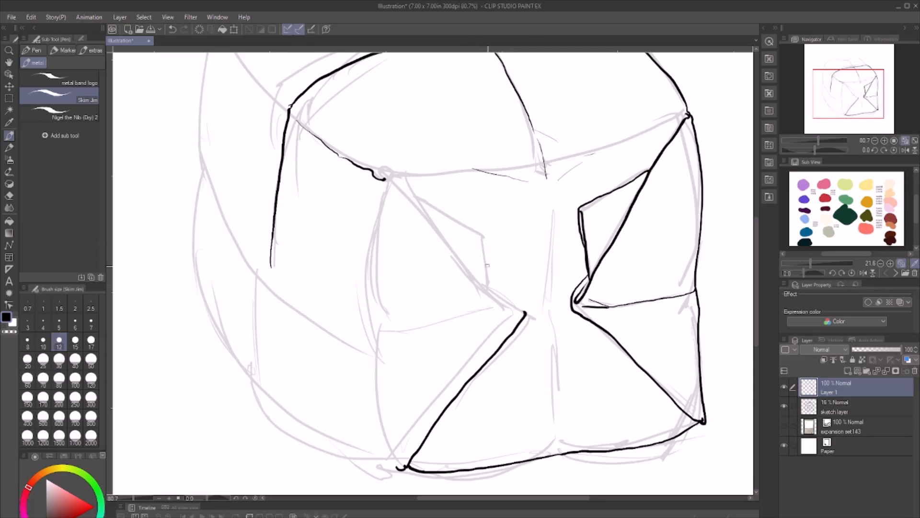
mouse_move(391, 181)
mouse_down()
mouse_move(476, 277)
mouse_move(520, 305)
mouse_up()
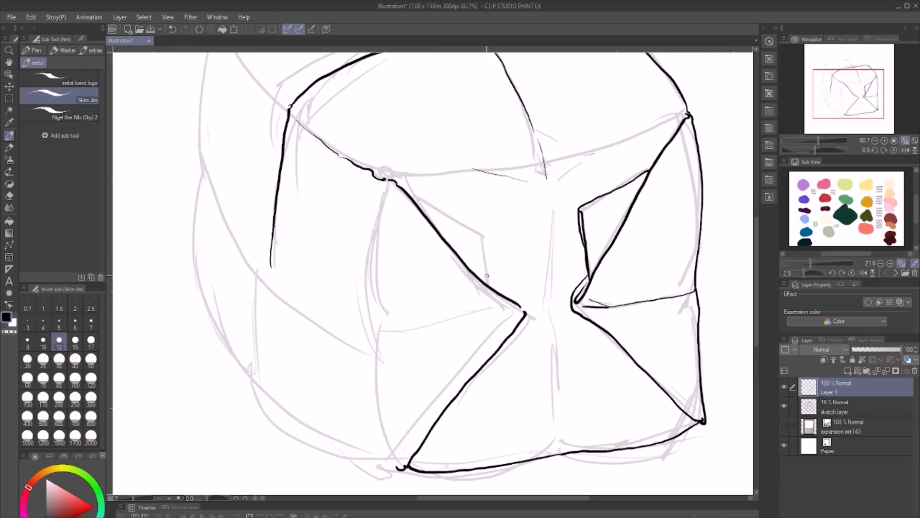
mouse_move(409, 193)
mouse_down()
mouse_move(501, 243)
mouse_move(494, 232)
mouse_move(505, 235)
mouse_move(499, 276)
mouse_move(504, 296)
mouse_move(526, 313)
mouse_up()
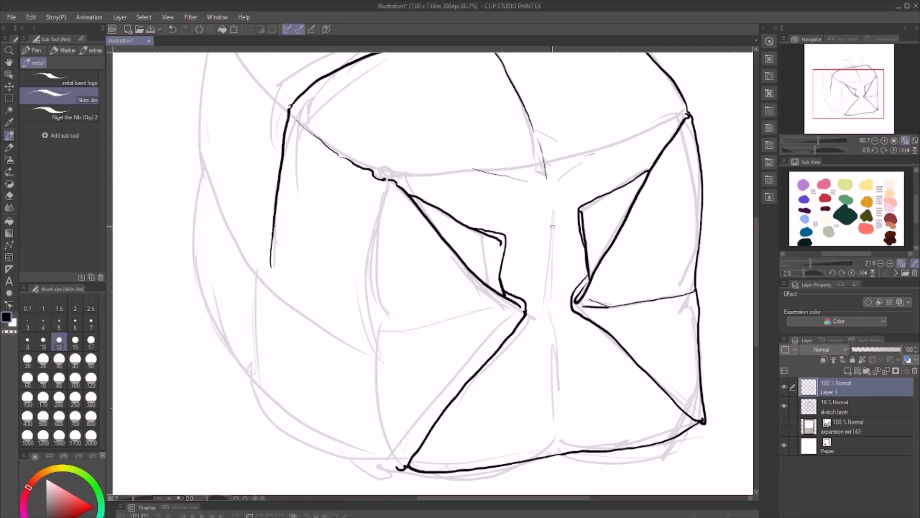
drag(552, 193, 549, 311)
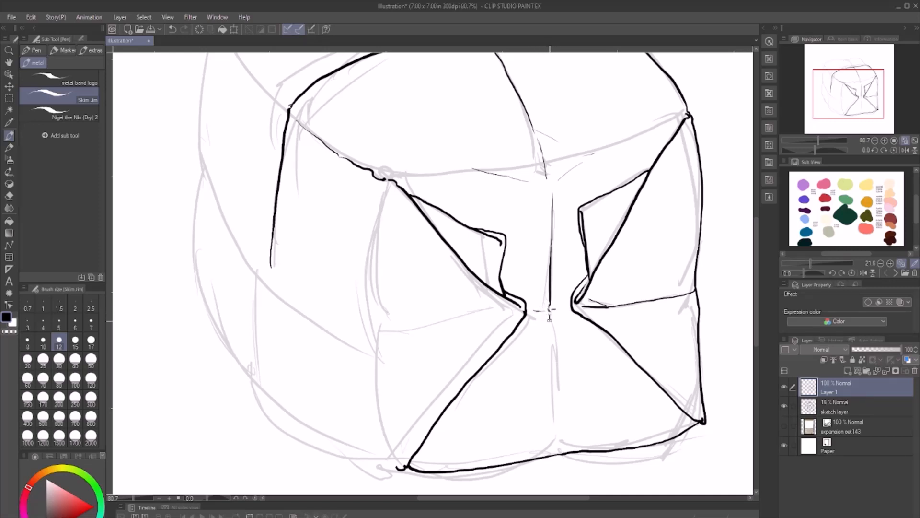
mouse_move(549, 312)
mouse_down()
mouse_move(560, 440)
mouse_move(552, 455)
mouse_up()
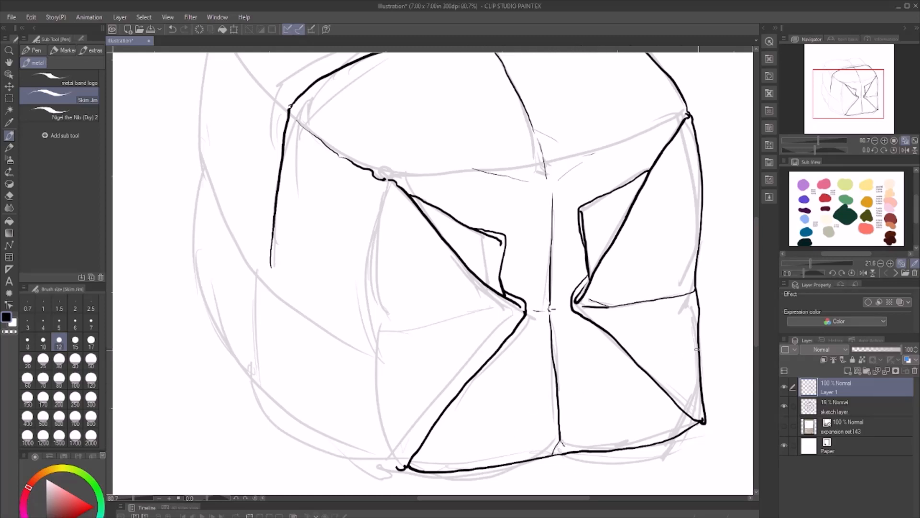
- Ink the horizontal crease on the front's left fold, the vertical front left corner edge, and the side panel's lower edge
drag(551, 497, 534, 497)
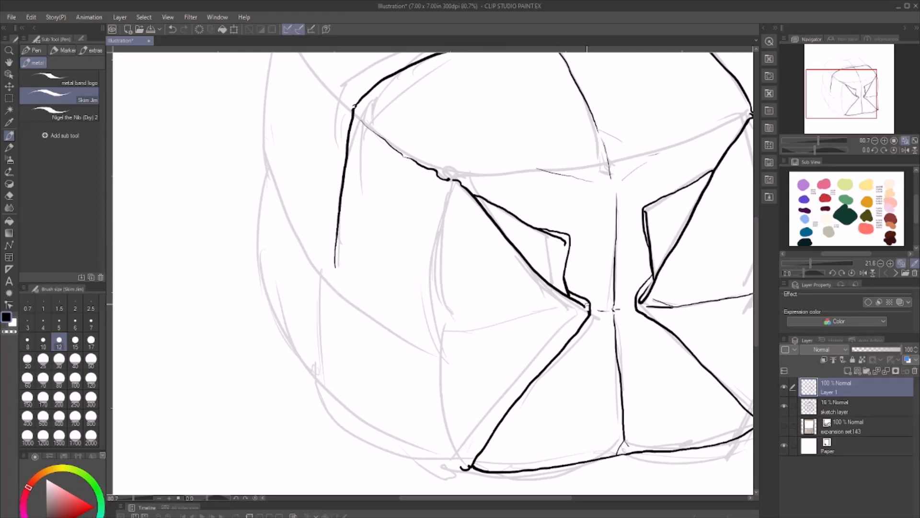
mouse_move(587, 305)
mouse_down()
mouse_move(559, 322)
mouse_move(439, 337)
mouse_up()
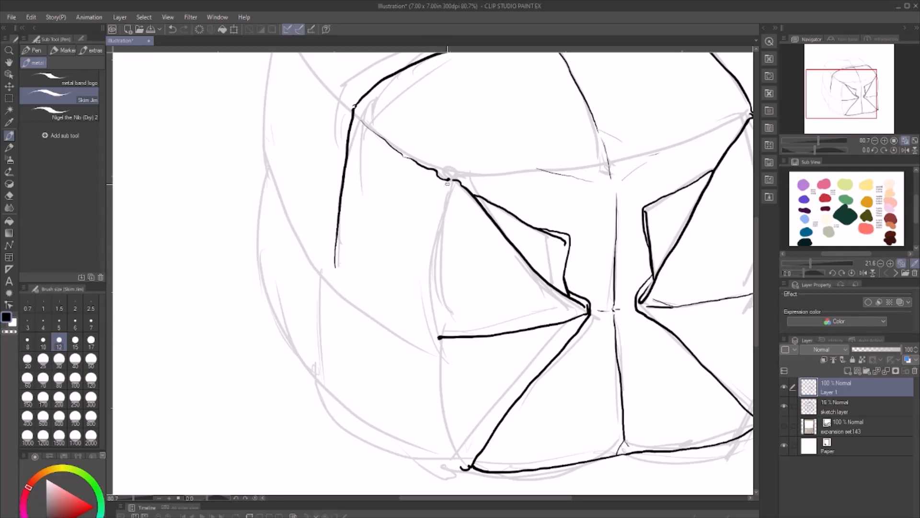
drag(448, 181, 439, 326)
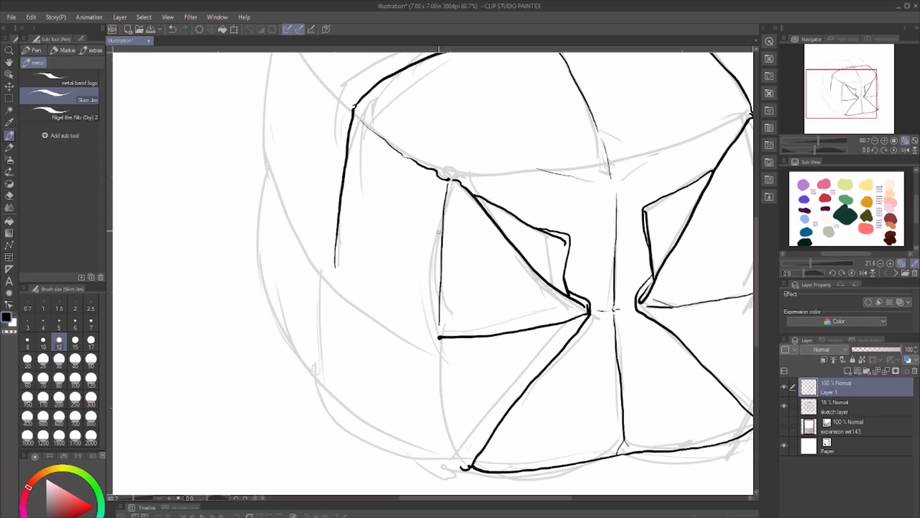
drag(446, 191, 434, 319)
mouse_move(335, 263)
mouse_down()
mouse_move(383, 310)
mouse_move(440, 336)
mouse_up()
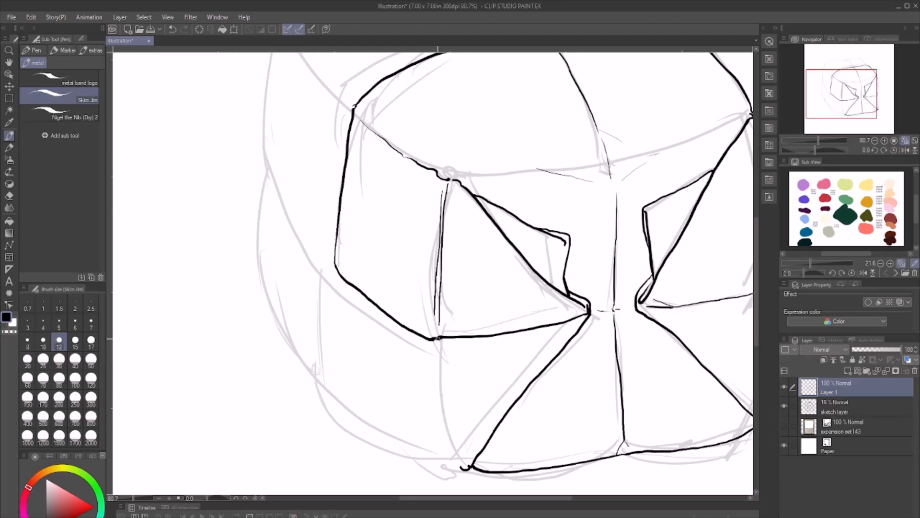
drag(439, 339, 449, 467)
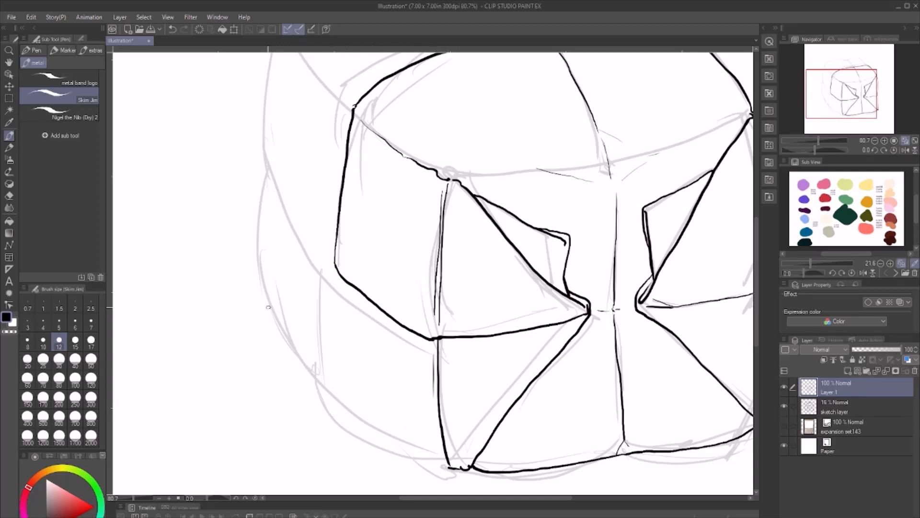
- Ink the form's outer left outline from the upper back corner to the bottom front corner, including the inward side fold
drag(270, 311, 278, 325)
mouse_move(296, 348)
mouse_down()
mouse_move(382, 437)
mouse_move(451, 467)
mouse_up()
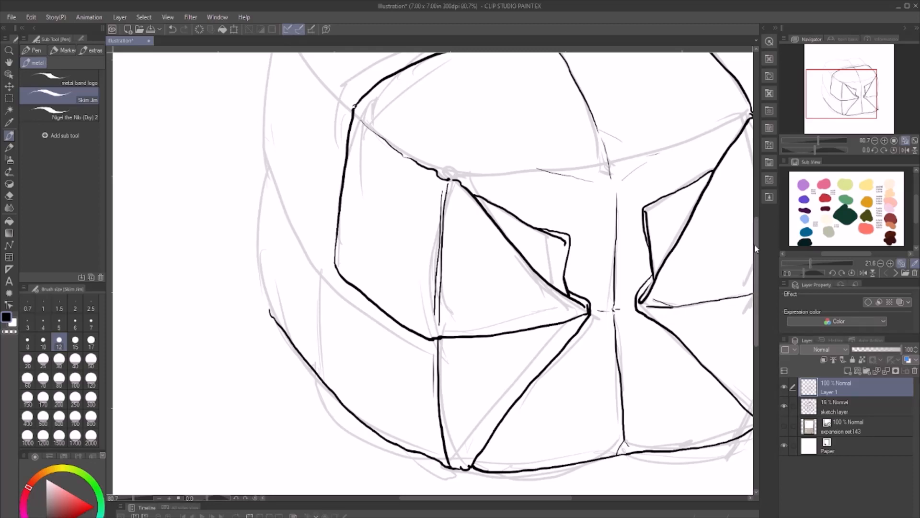
scroll(760, 223, up, 4)
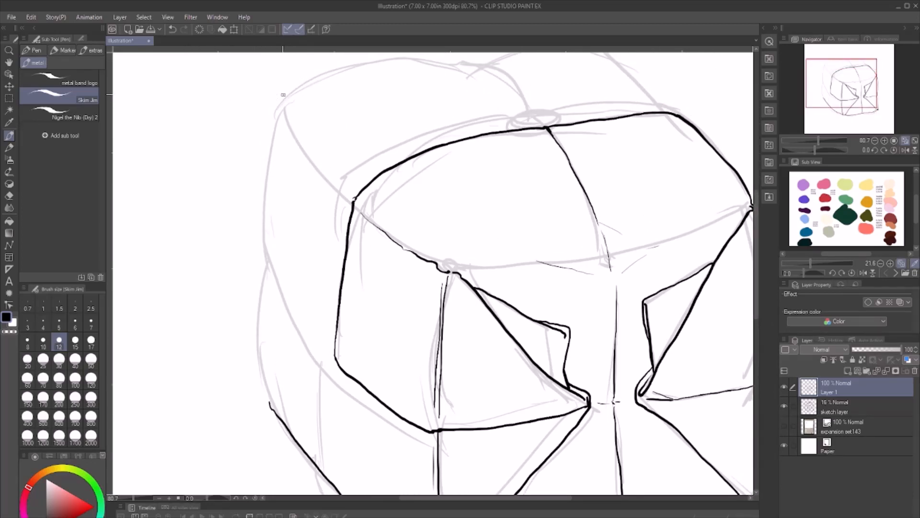
mouse_move(284, 95)
mouse_down()
mouse_move(267, 135)
mouse_move(259, 243)
mouse_move(306, 333)
mouse_move(329, 354)
mouse_up()
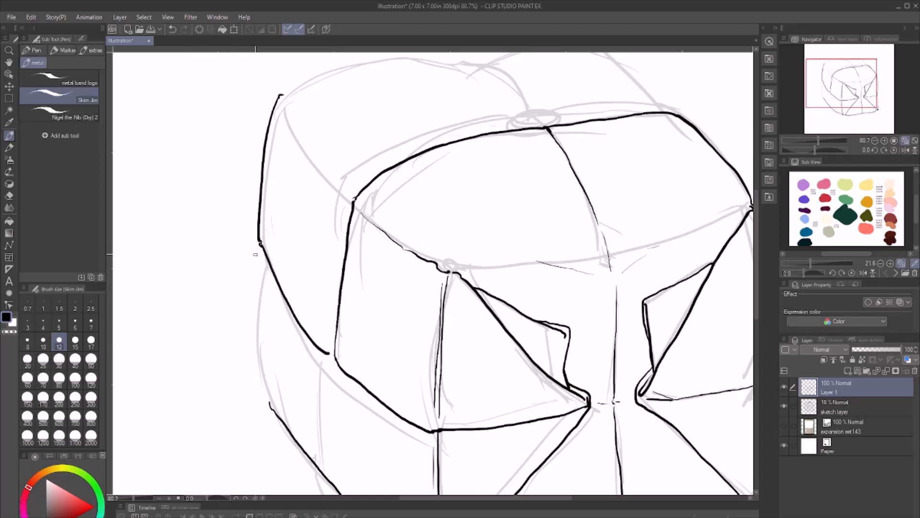
mouse_move(262, 247)
mouse_down()
mouse_move(257, 343)
mouse_move(271, 402)
mouse_up()
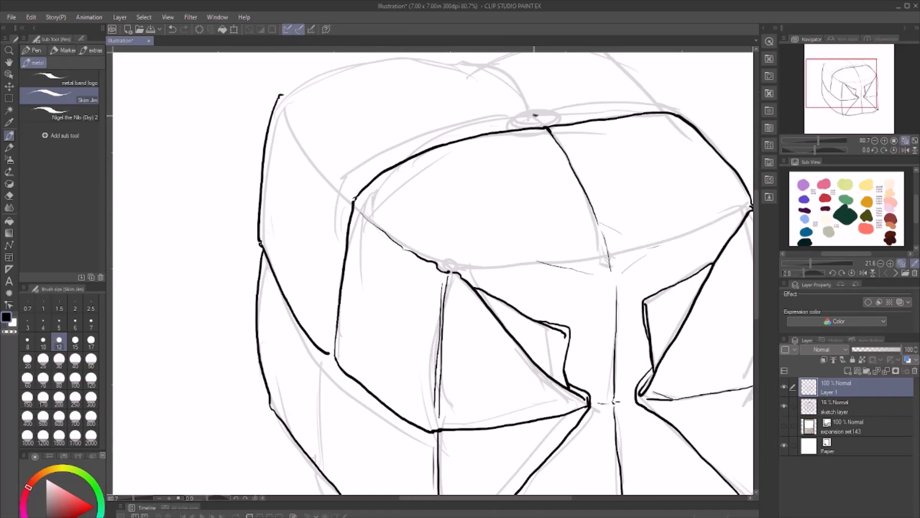
- Ink a second line behind the curved top line and left side edge to form a narrow seam, with small crease marks at its corners
mouse_move(536, 115)
mouse_down()
mouse_move(395, 151)
mouse_move(342, 197)
mouse_up()
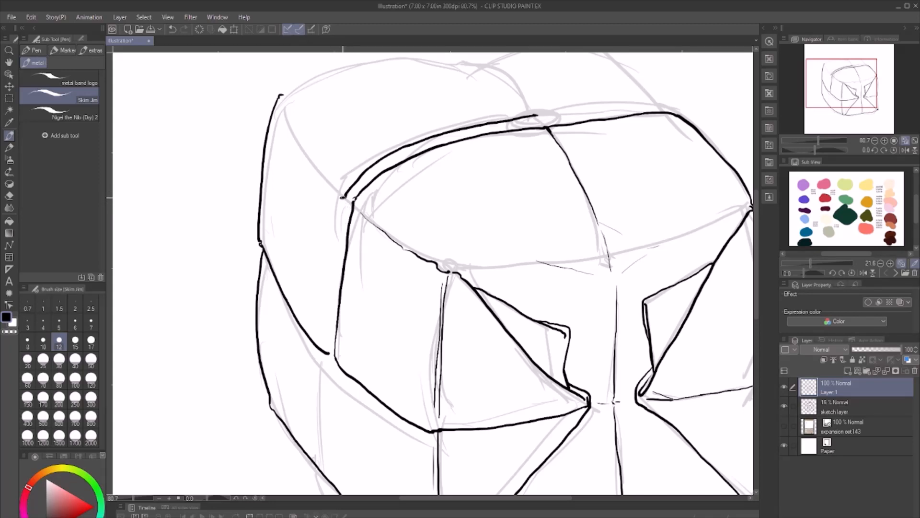
mouse_move(314, 165)
mouse_down()
mouse_move(344, 186)
mouse_move(335, 194)
mouse_move(331, 351)
mouse_up()
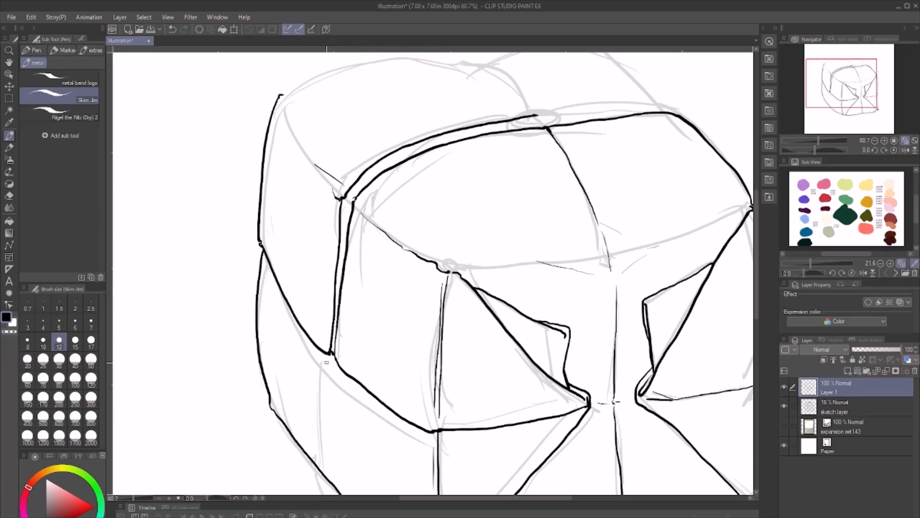
mouse_move(326, 363)
mouse_down()
mouse_move(324, 404)
mouse_move(334, 369)
mouse_up()
mouse_move(536, 115)
mouse_down()
mouse_move(617, 104)
mouse_move(670, 113)
mouse_up()
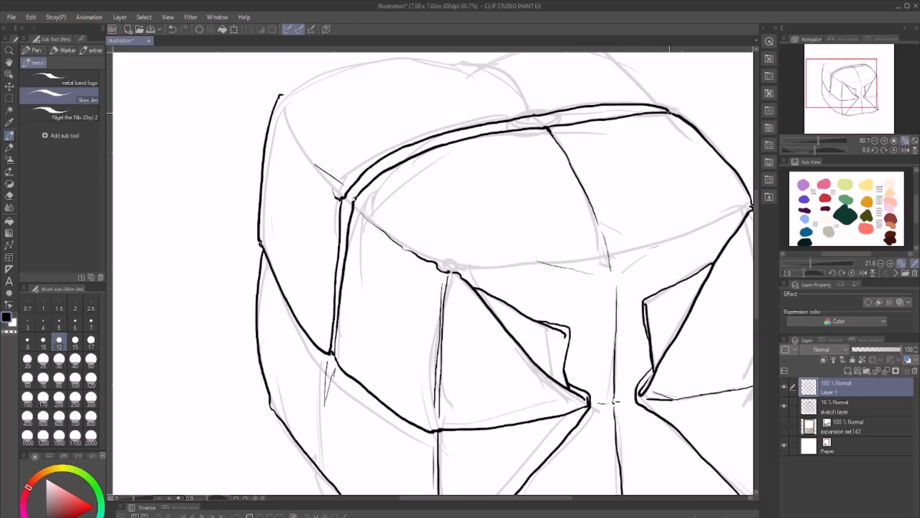
scroll(760, 208, up, 3)
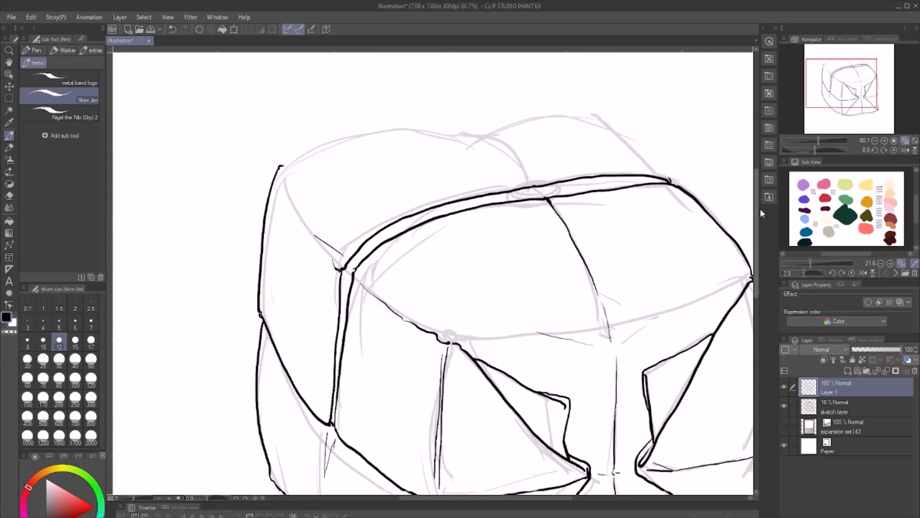
- Ink the top's back outline, the crease at the upper back corner, and a small divided segment in the middle of the top seam
drag(286, 179, 301, 226)
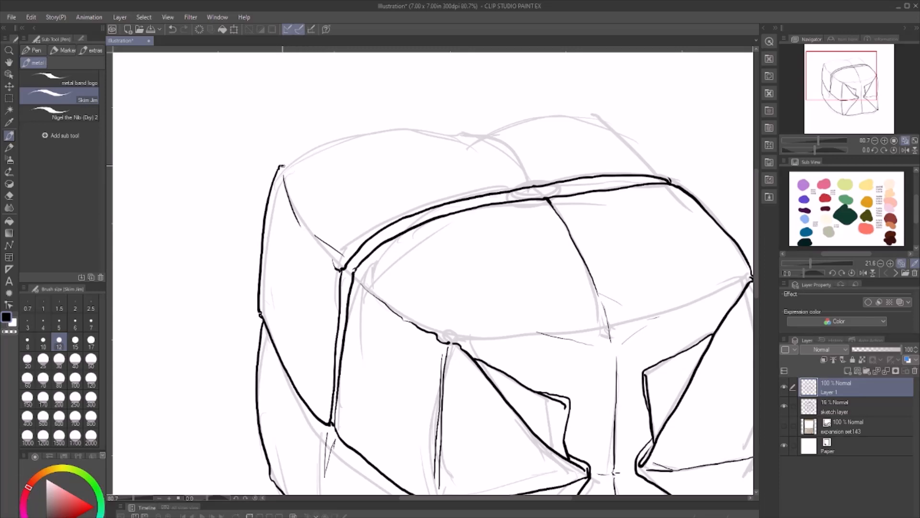
mouse_move(282, 164)
mouse_down()
mouse_move(352, 137)
mouse_move(424, 130)
mouse_move(464, 139)
mouse_move(492, 123)
mouse_move(564, 114)
mouse_move(594, 119)
mouse_move(669, 182)
mouse_up()
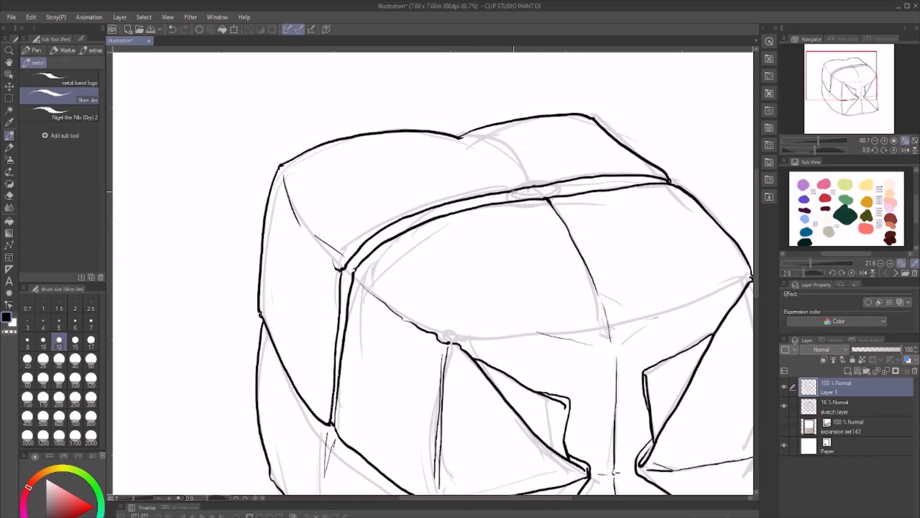
mouse_move(512, 191)
mouse_down()
mouse_move(556, 196)
mouse_move(529, 198)
mouse_up()
click(905, 140)
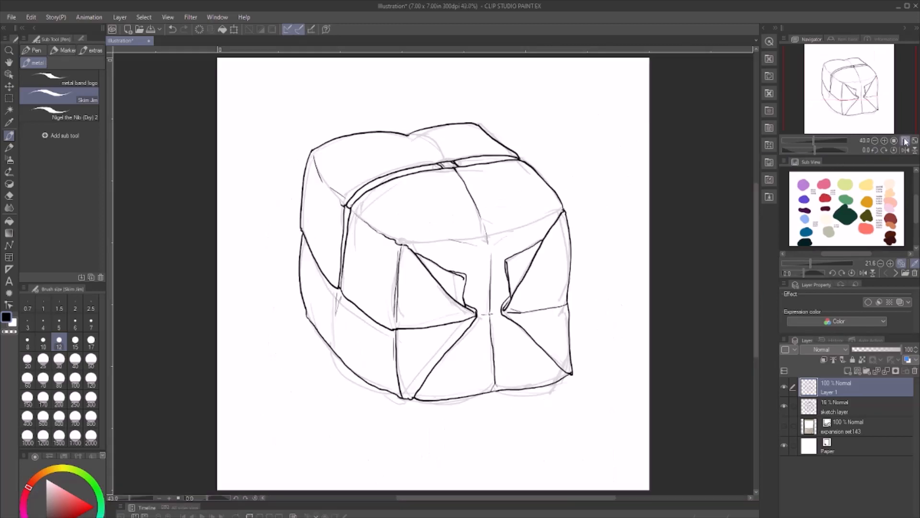
- Hide the sketch layer and add light crease marks below the top's back notch and beside the front face's upper right corner
click(785, 406)
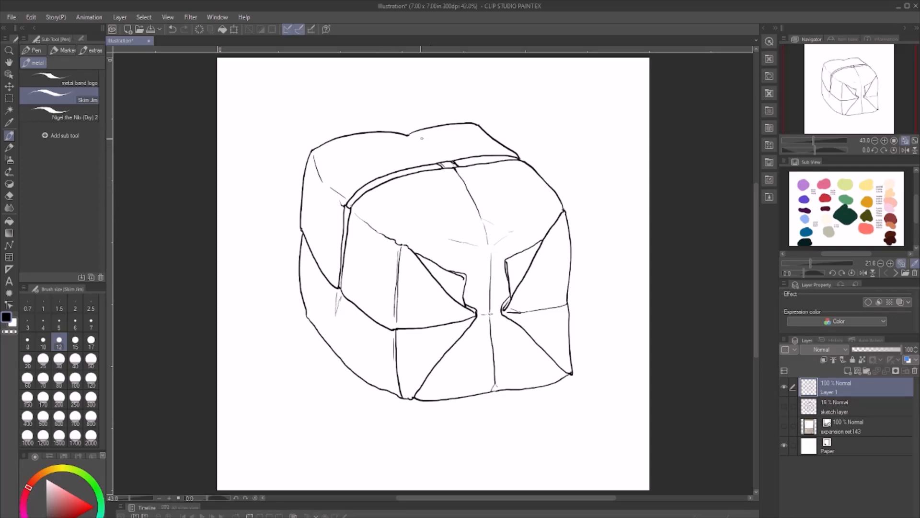
drag(409, 136, 432, 159)
drag(532, 216, 559, 209)
- Check the drawing mirrored, then lasso the front face's lower right corner, nudge it slightly up and inward with a transform, and deselect
click(906, 151)
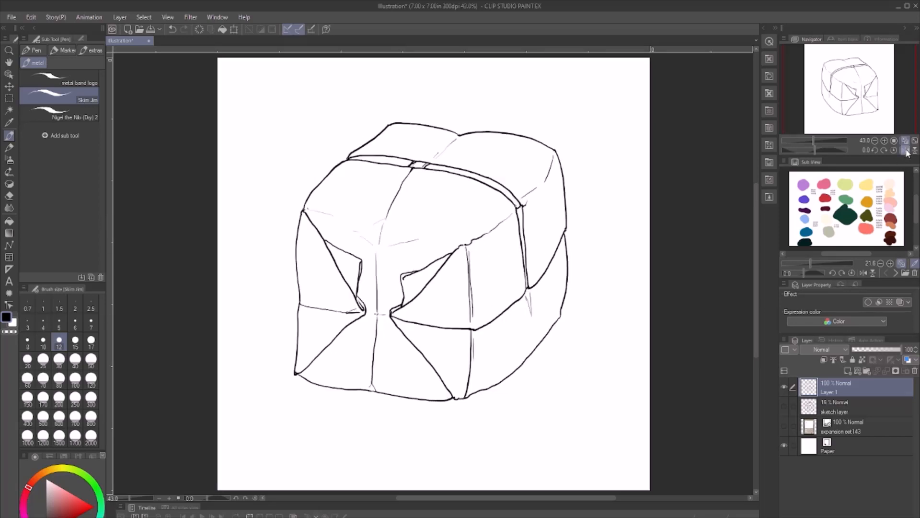
click(906, 150)
click(906, 150)
click(906, 151)
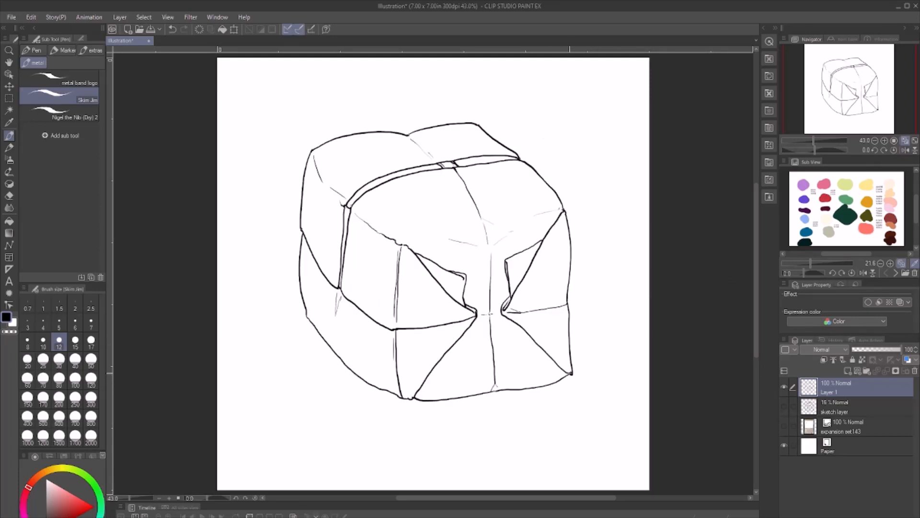
key(m)
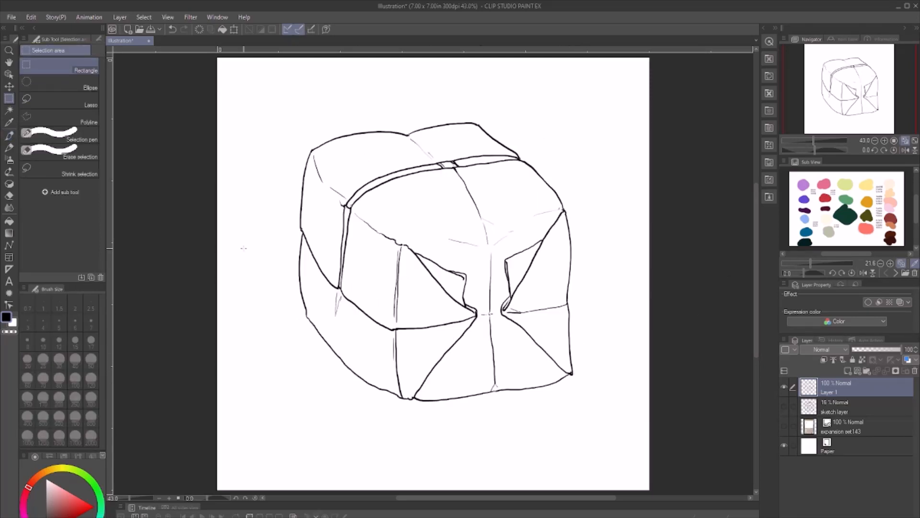
click(60, 101)
mouse_move(594, 322)
mouse_down()
mouse_move(527, 399)
mouse_move(582, 398)
mouse_move(596, 326)
mouse_up()
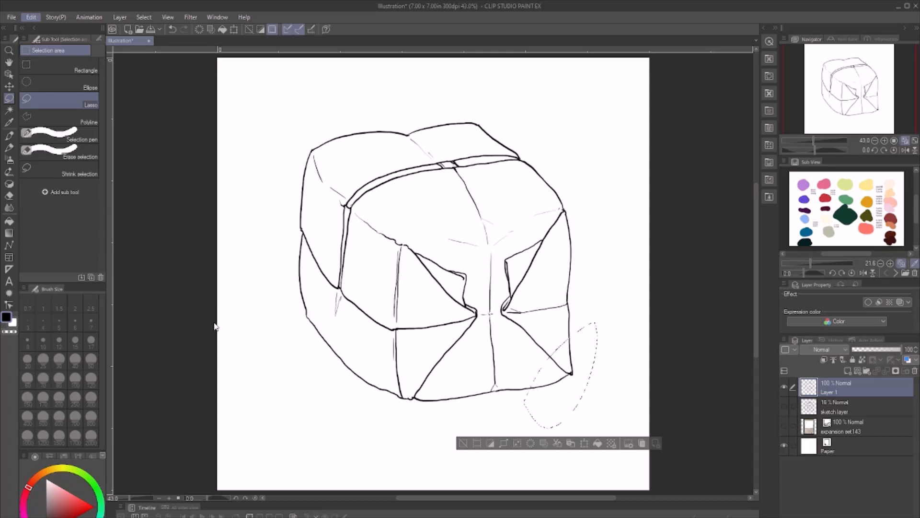
key(ctrl+t)
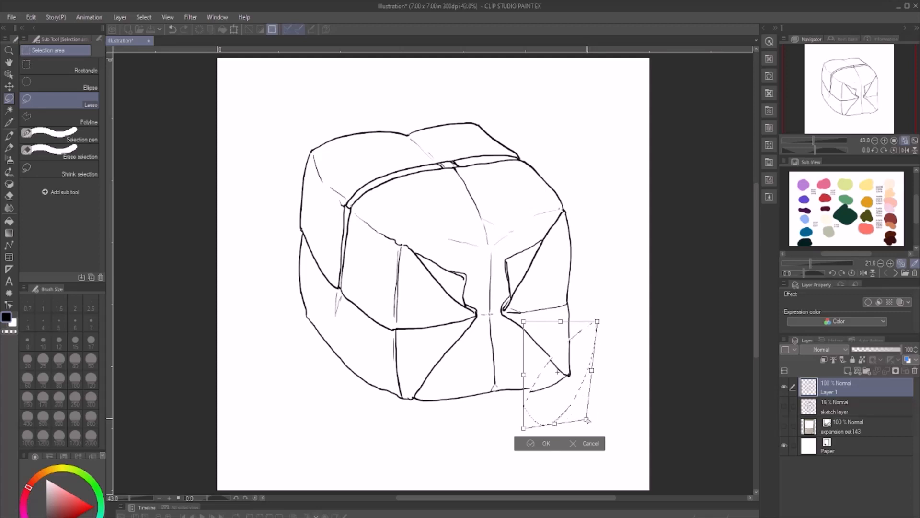
drag(565, 395, 577, 373)
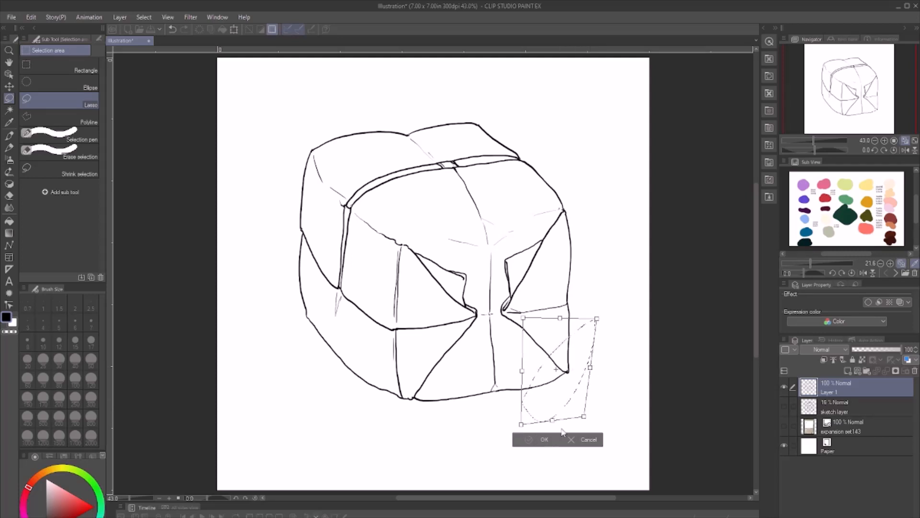
key(Return)
key(ctrl+d)
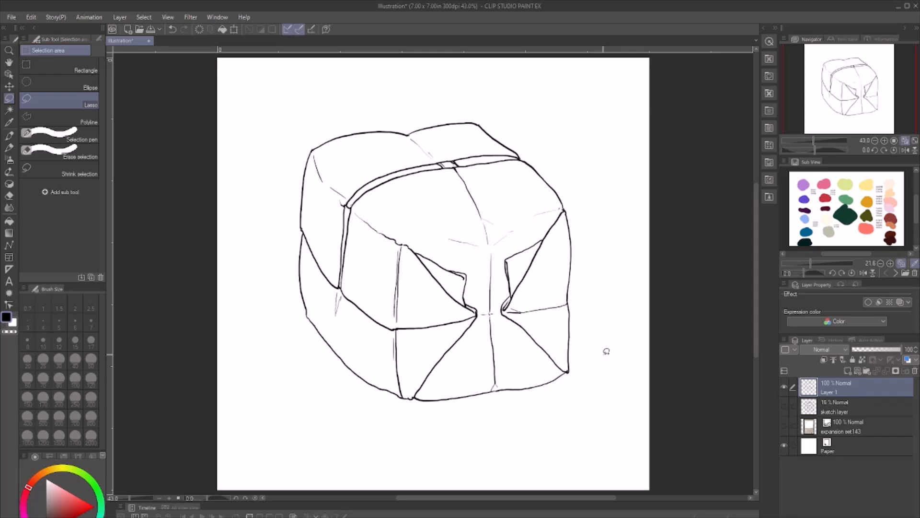
- Clean up the mismatched join on the lower right diagonal fold, undoing the first corrections and redrawing that section smoothly
scroll(605, 352, up, 10)
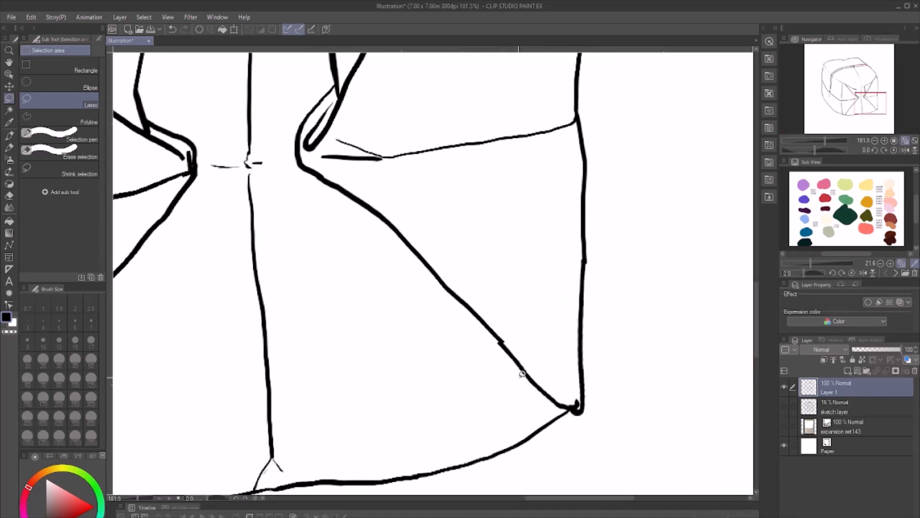
key(p)
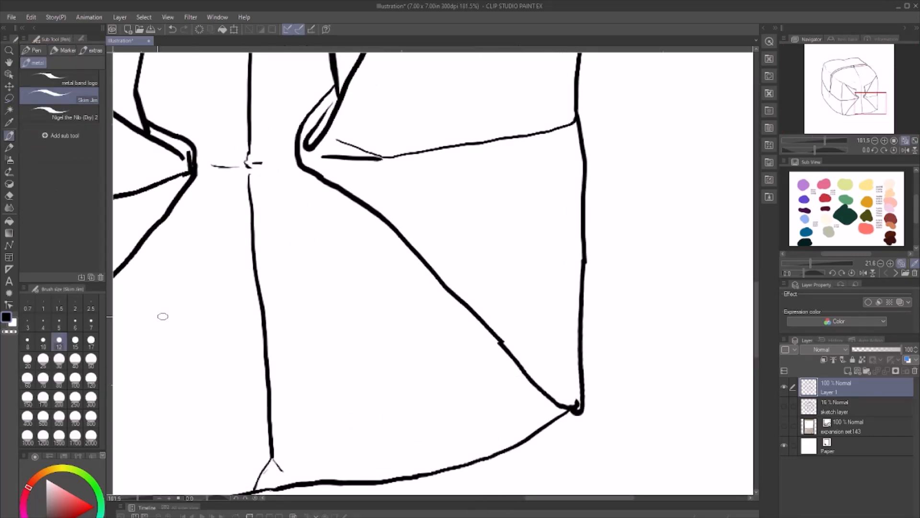
click(9, 331)
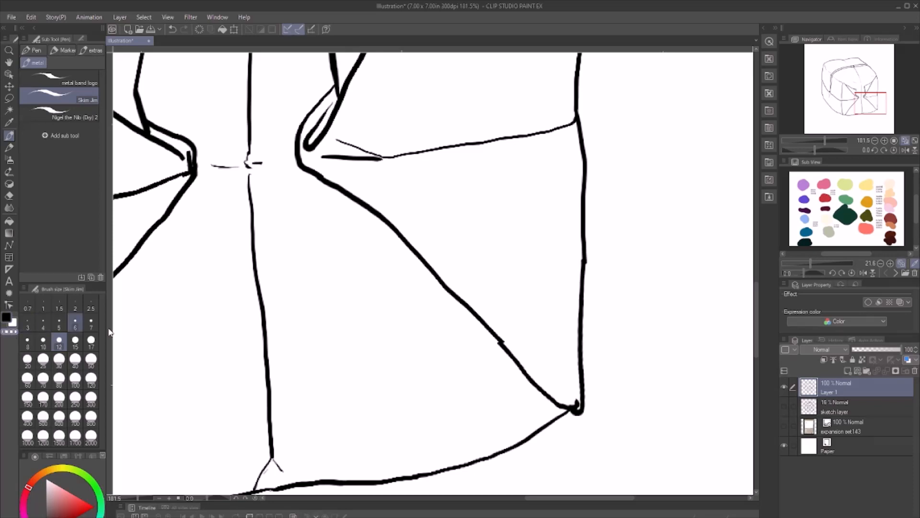
drag(507, 355, 491, 334)
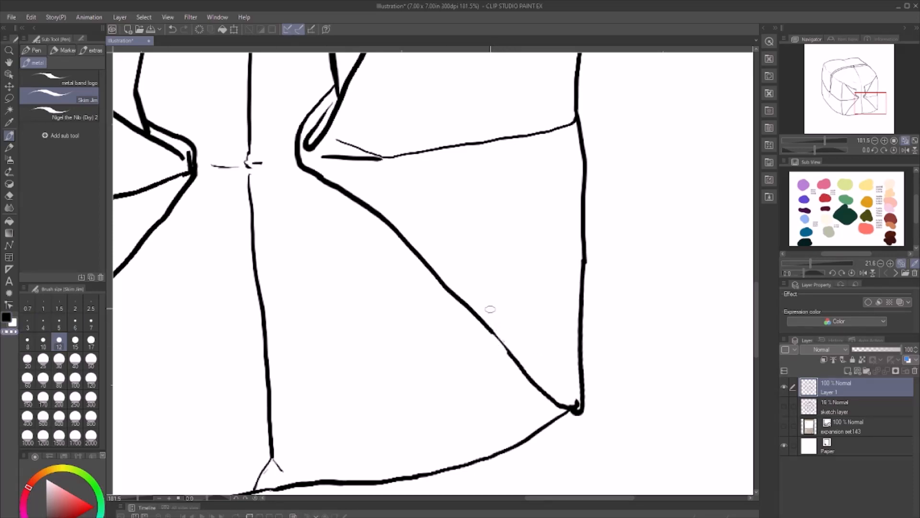
click(8, 321)
mouse_move(490, 329)
mouse_down()
mouse_move(507, 352)
mouse_move(487, 321)
mouse_up()
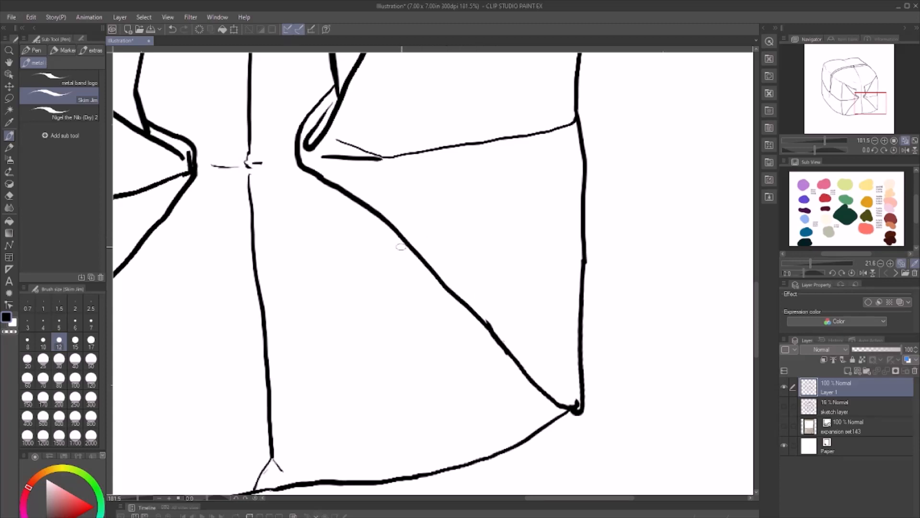
key(ctrl+z)
key(ctrl+z)
drag(488, 329, 512, 358)
click(907, 140)
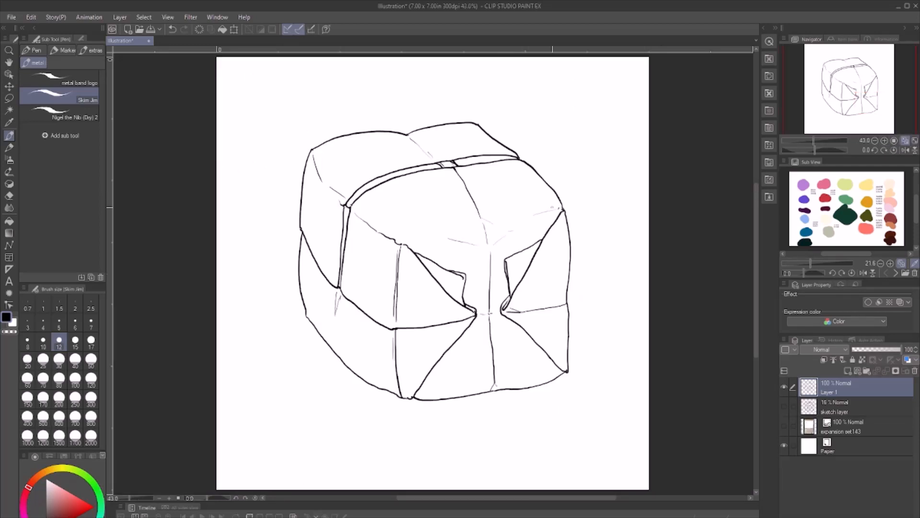
- Rename the line art layer "ink" and add a new layer named "color" between it and the sketch layer
click(861, 402)
click(833, 387)
click(861, 405)
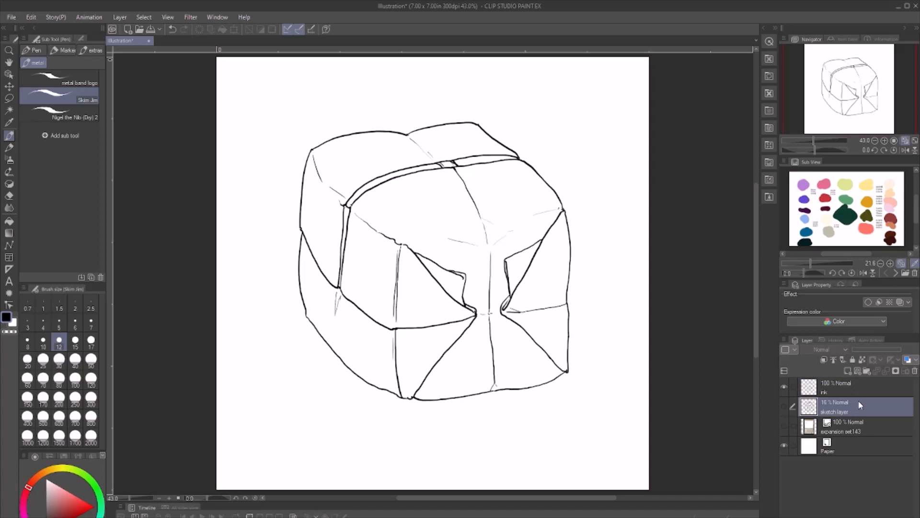
click(847, 372)
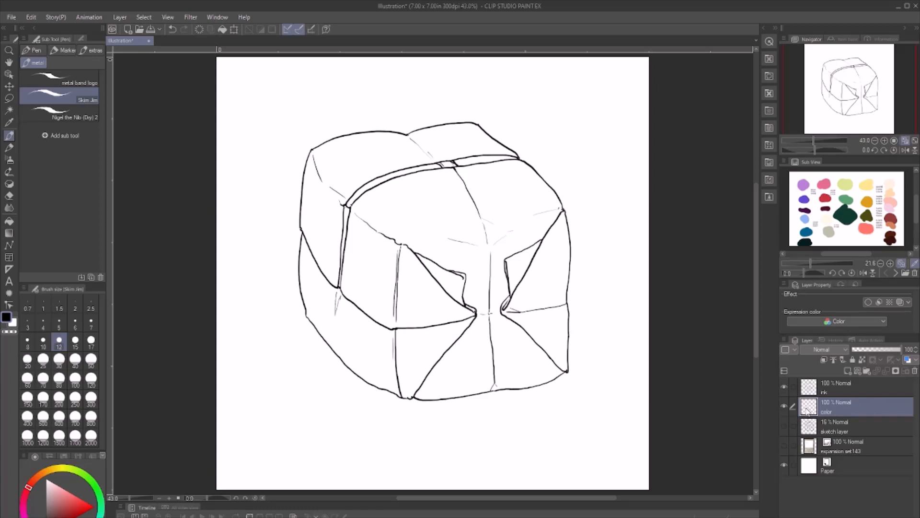
- Set the ink layer as the reference layer and fill the box's faces with cream on the color layer, using Refer other layers
click(833, 388)
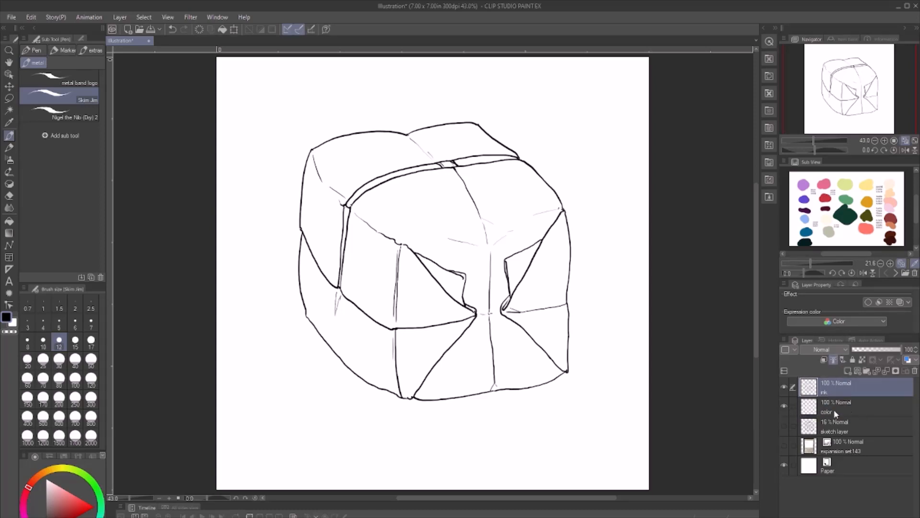
click(860, 407)
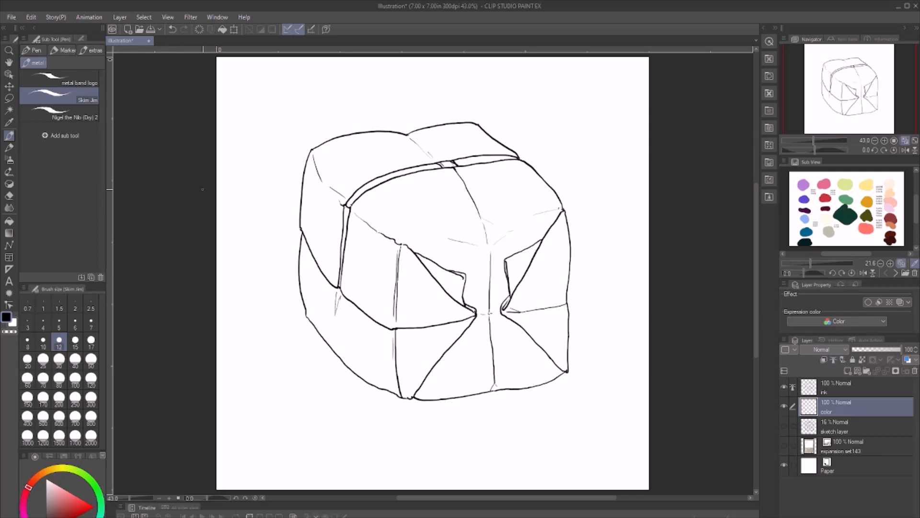
key(g)
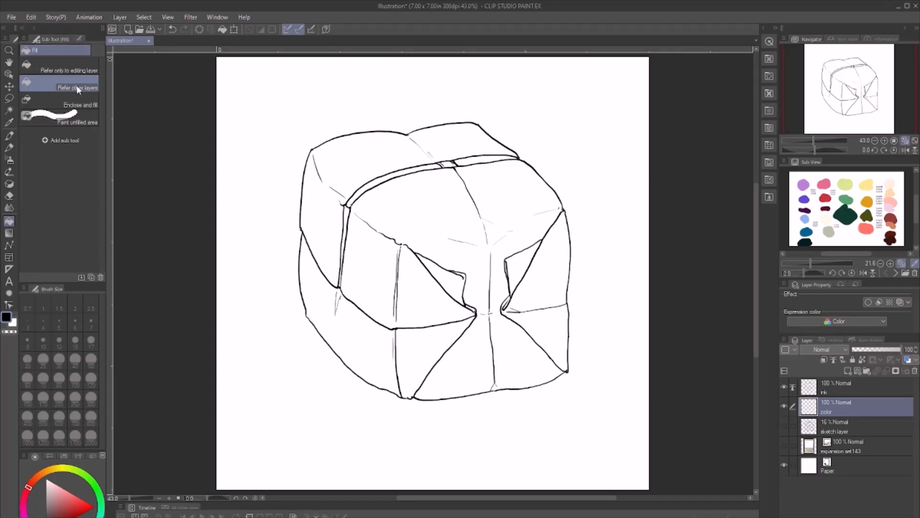
click(81, 39)
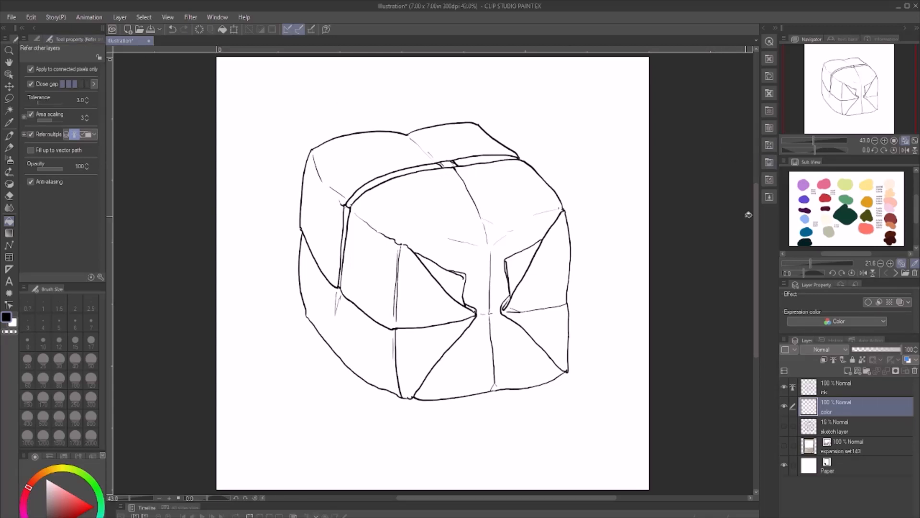
key(x)
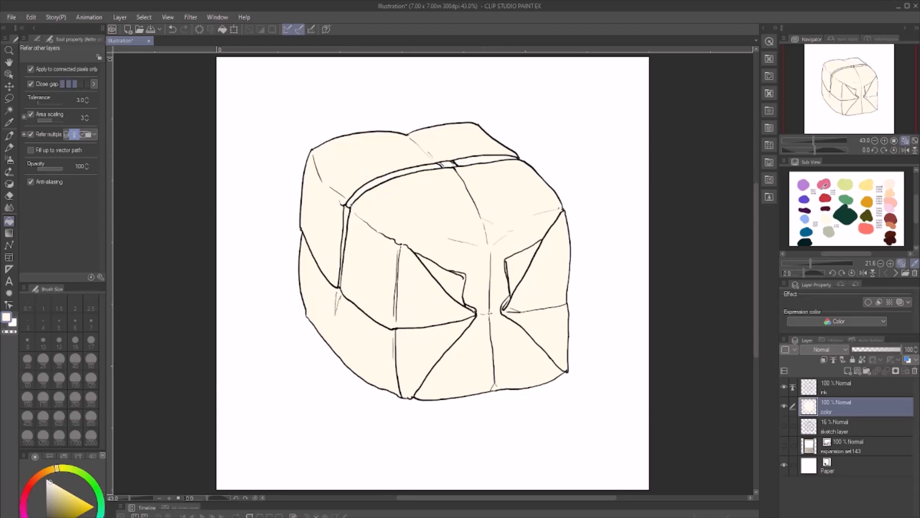
- Fill both top sections of the seam band and its vertical side section with grey-green from the reference palette
click(820, 231)
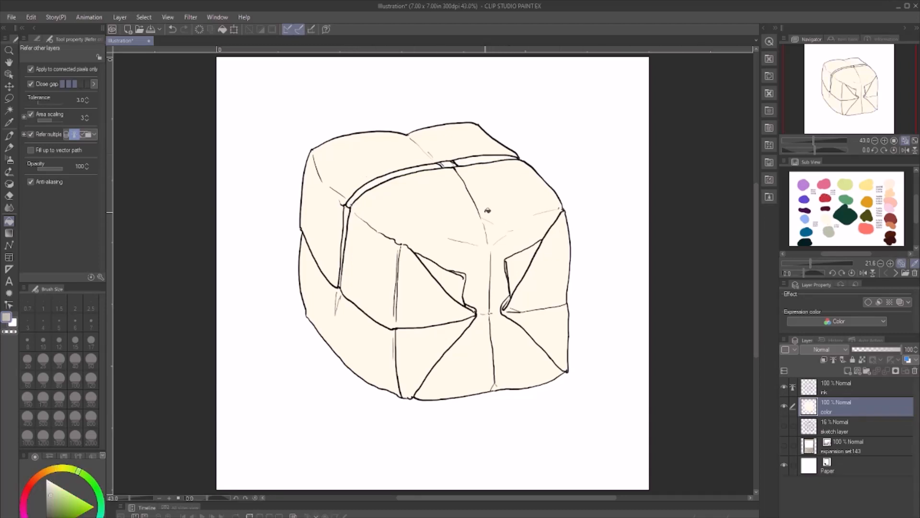
click(434, 164)
click(462, 162)
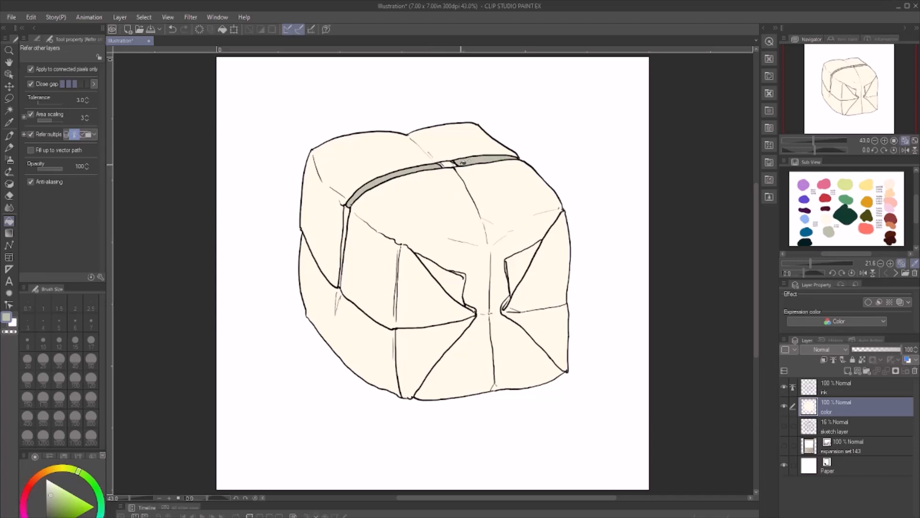
click(348, 212)
- Fill the small middle segment of the top band with dark teal and cover its leftover gaps using Paint unfilled area
click(808, 233)
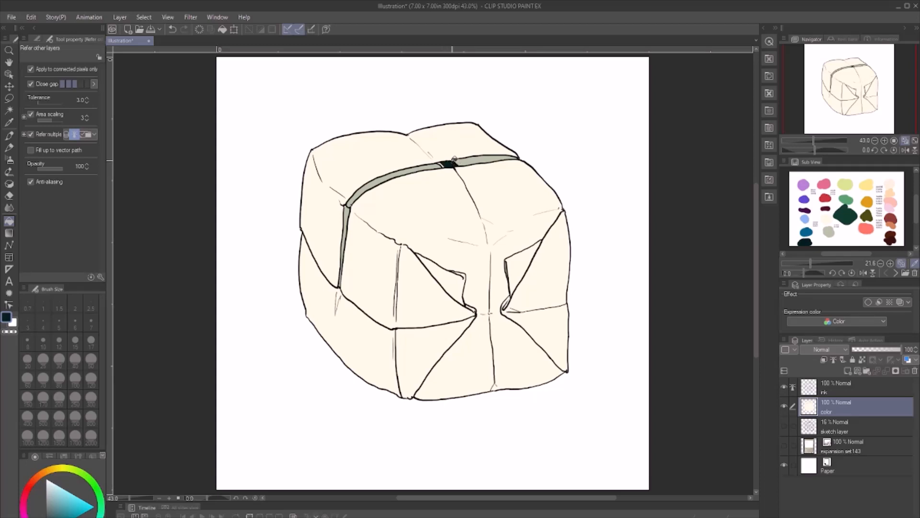
scroll(443, 163, up, 6)
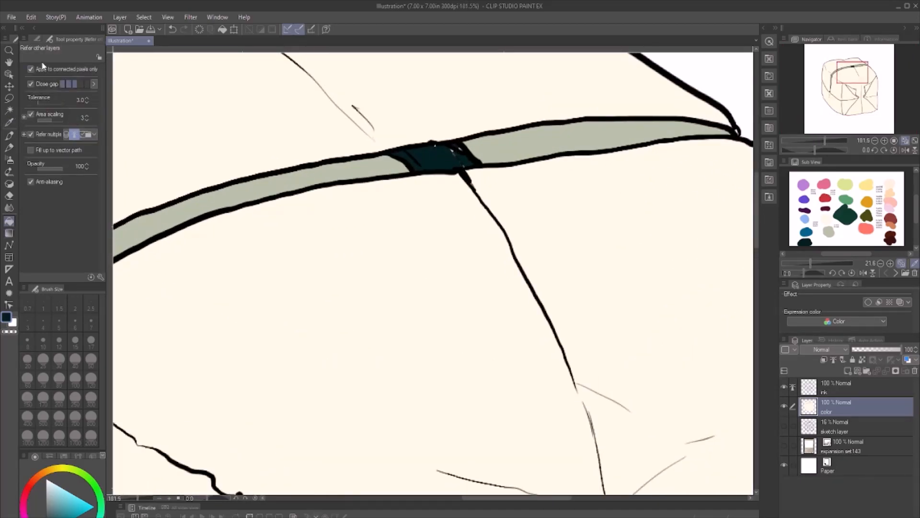
click(37, 39)
click(52, 119)
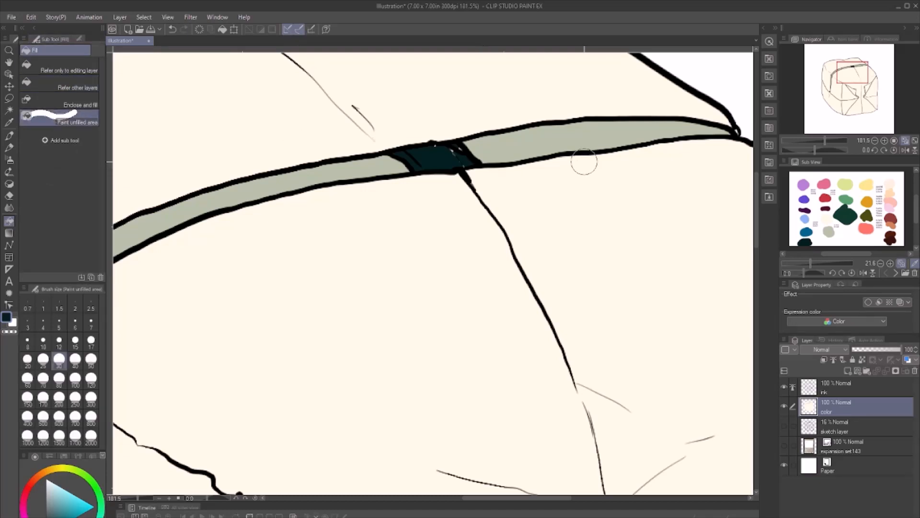
drag(451, 152, 443, 153)
- Sample the band's grey-green, touch up unfilled spots at its front corner, and check the rest of the box for gaps
key(x)
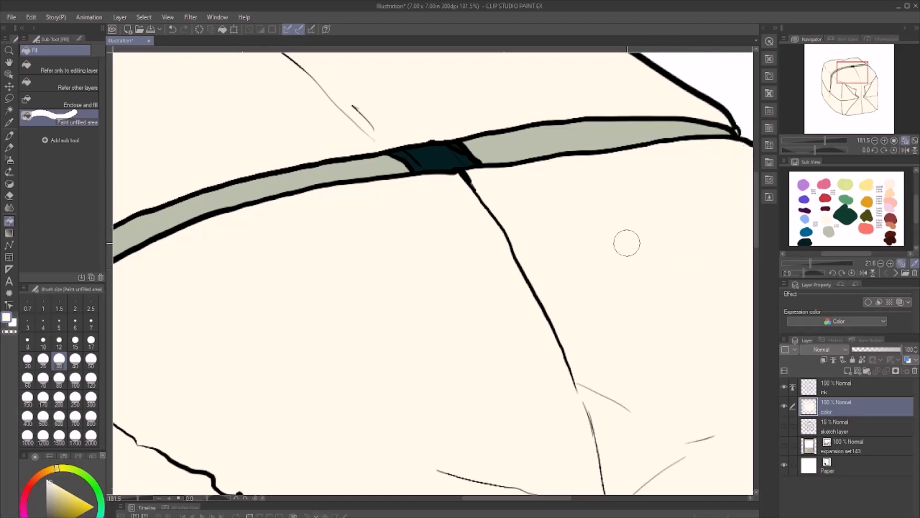
scroll(627, 243, down, 3)
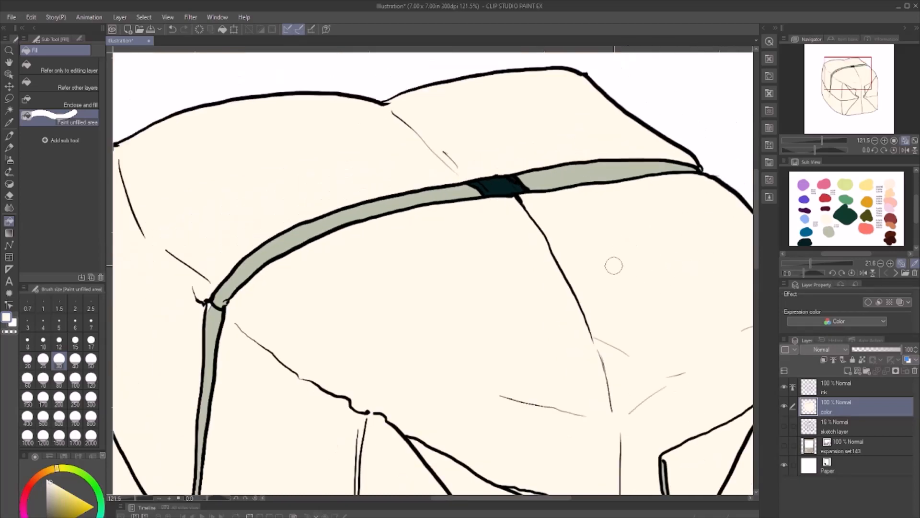
alt+click(231, 278)
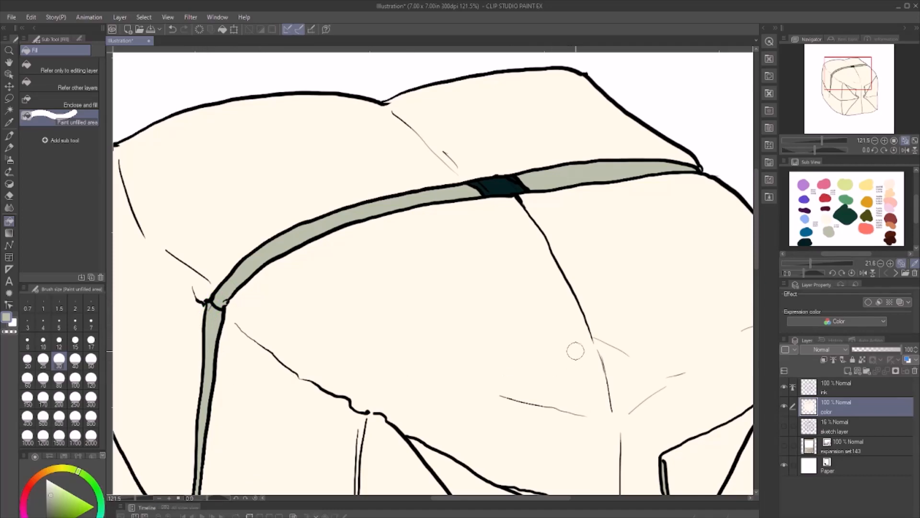
scroll(575, 350, down, 2)
drag(757, 220, 758, 286)
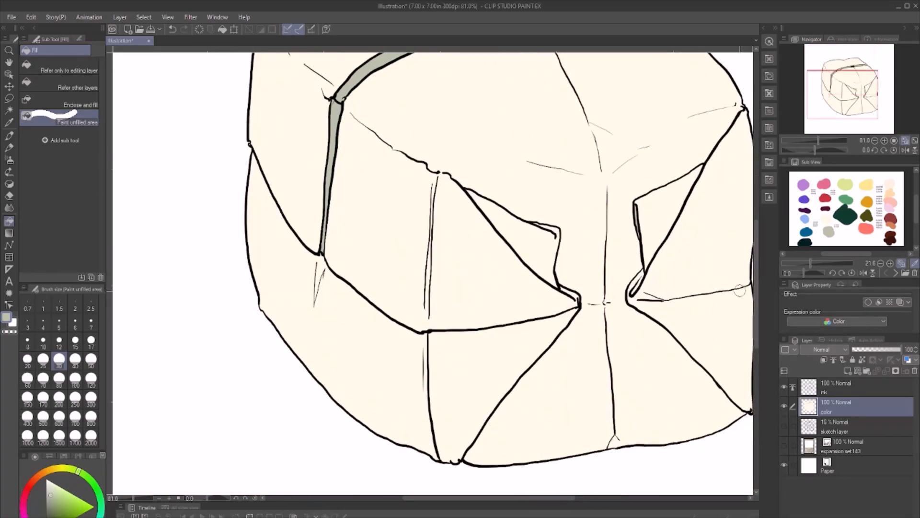
drag(565, 498, 539, 498)
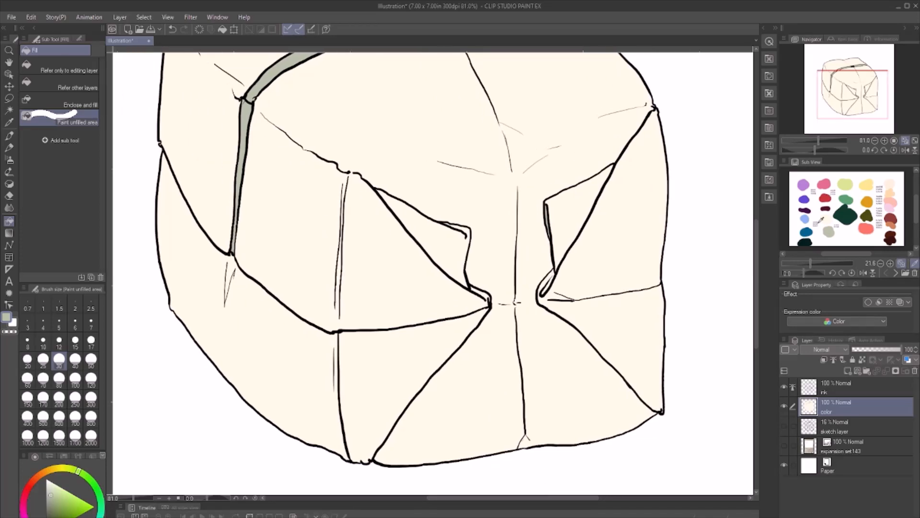
click(908, 141)
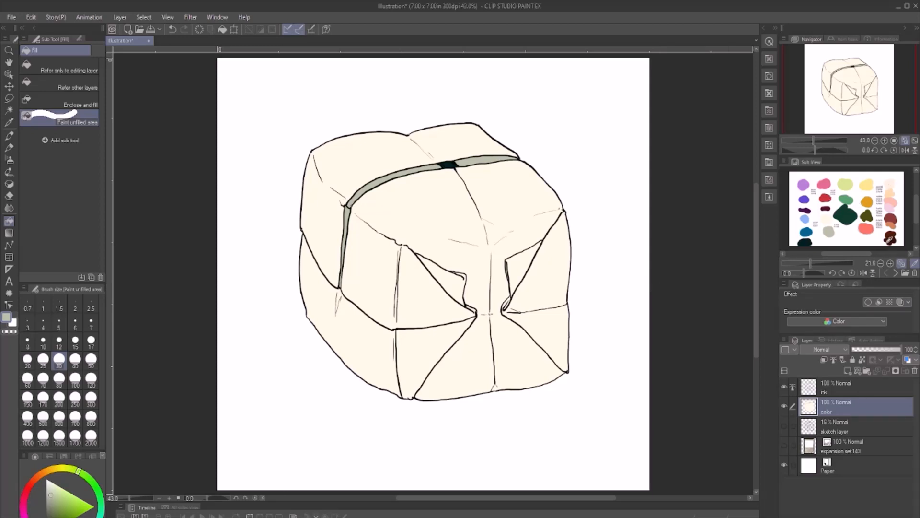
- Shade the top's front edge and the central fold between the flaps with grey-green, using the Gouache 2 brush at size 80
click(809, 215)
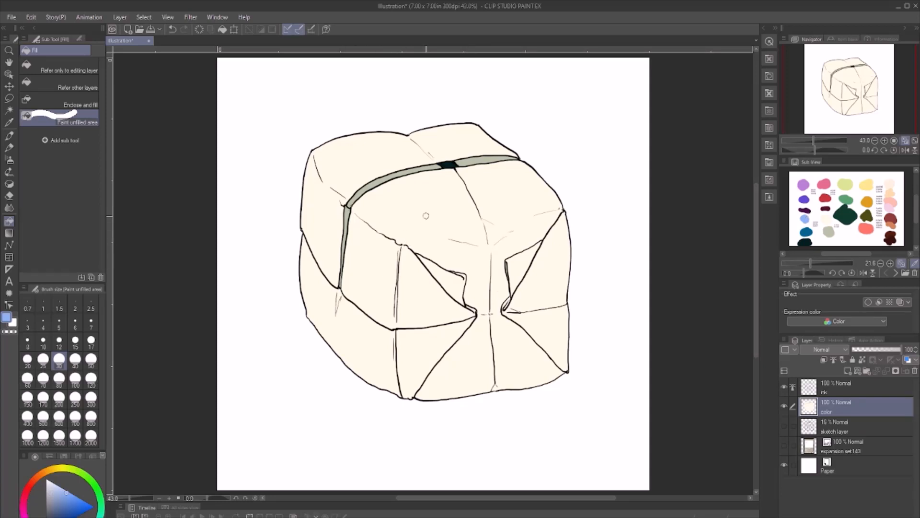
key(b)
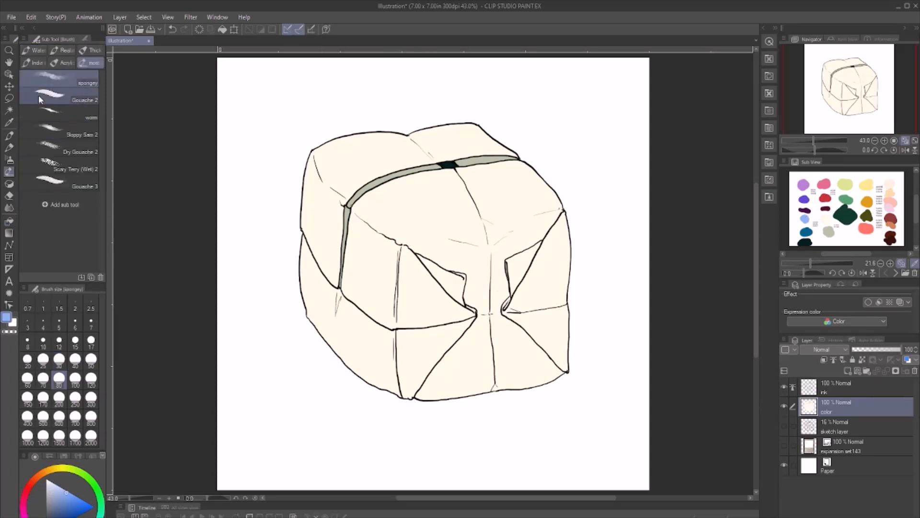
click(52, 96)
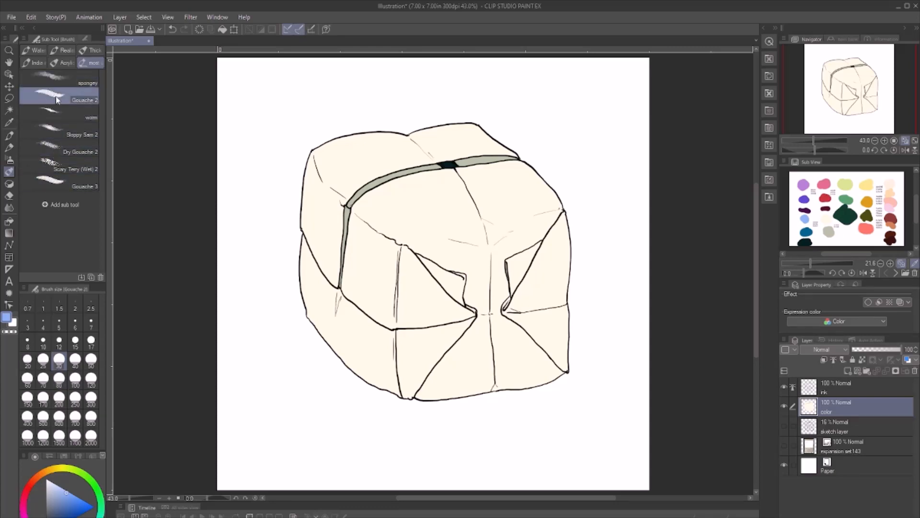
click(59, 380)
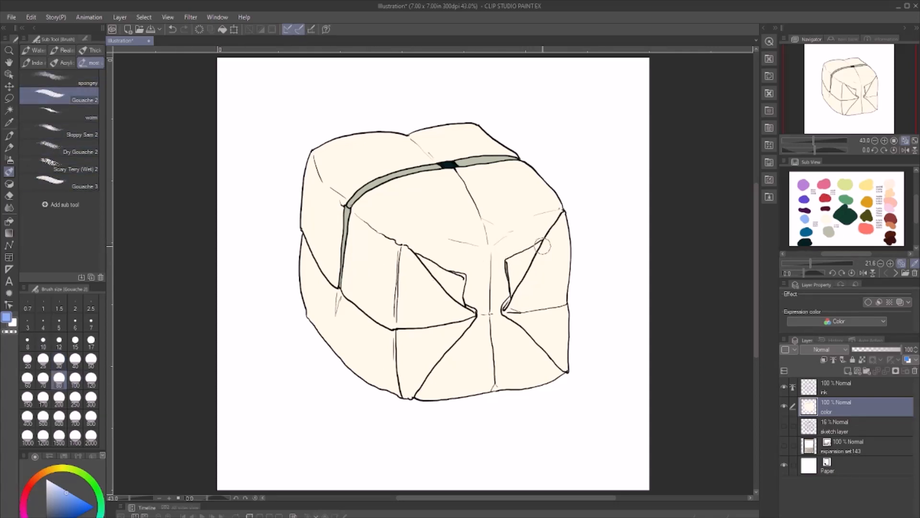
alt+click(482, 157)
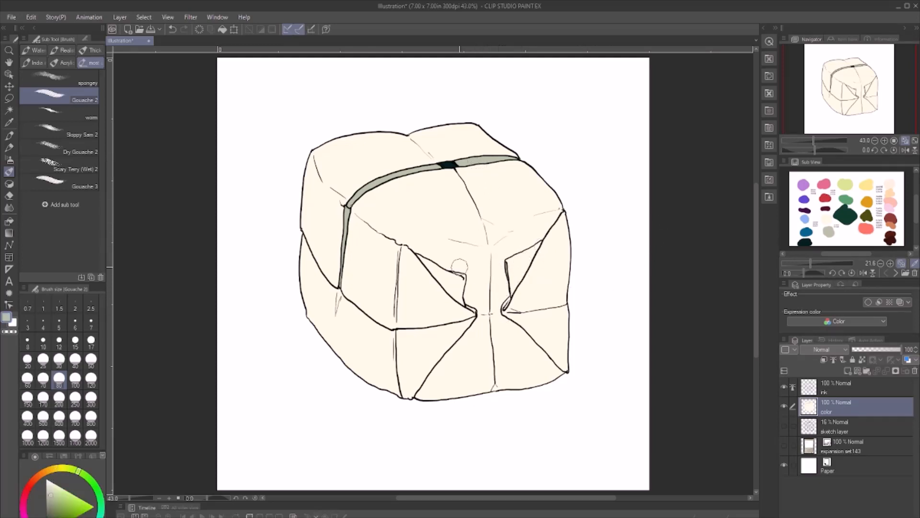
mouse_move(460, 266)
mouse_down()
mouse_move(411, 249)
mouse_move(460, 263)
mouse_move(418, 249)
mouse_move(444, 251)
mouse_move(410, 252)
mouse_move(463, 238)
mouse_move(421, 248)
mouse_move(456, 236)
mouse_move(451, 229)
mouse_move(488, 238)
mouse_move(461, 233)
mouse_move(494, 237)
mouse_move(503, 229)
mouse_move(481, 228)
mouse_move(556, 213)
mouse_move(470, 272)
mouse_move(468, 249)
mouse_move(494, 259)
mouse_move(503, 298)
mouse_move(482, 254)
mouse_move(492, 251)
mouse_move(475, 297)
mouse_move(467, 257)
mouse_move(459, 264)
mouse_move(461, 247)
mouse_move(486, 254)
mouse_move(474, 261)
mouse_move(472, 238)
mouse_move(461, 240)
mouse_move(485, 240)
mouse_move(452, 245)
mouse_up()
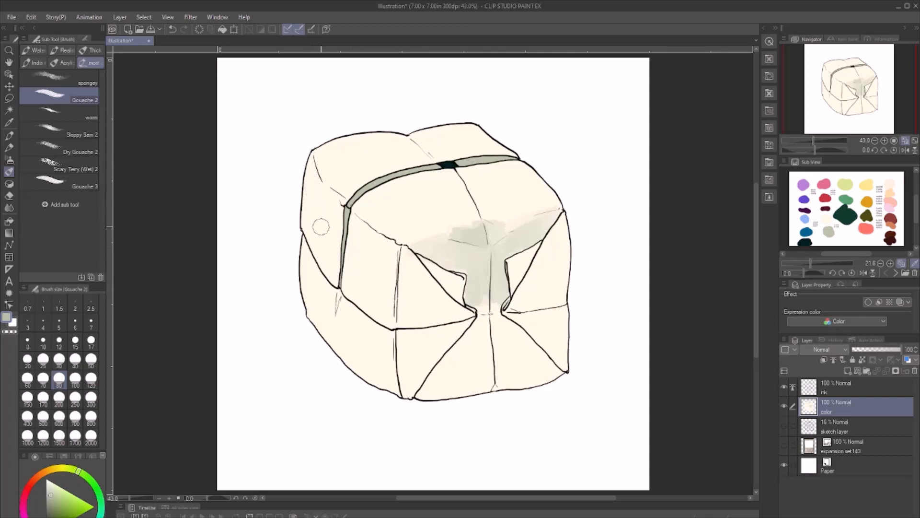
- Select the whole box shape on the color layer by auto-selecting the empty surroundings and inverting the selection
key(w)
click(287, 164)
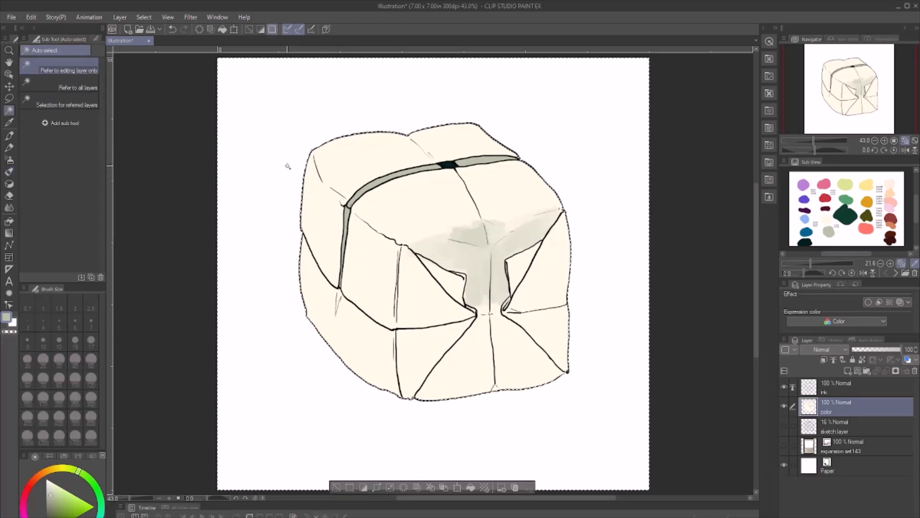
key(ctrl+shift+i)
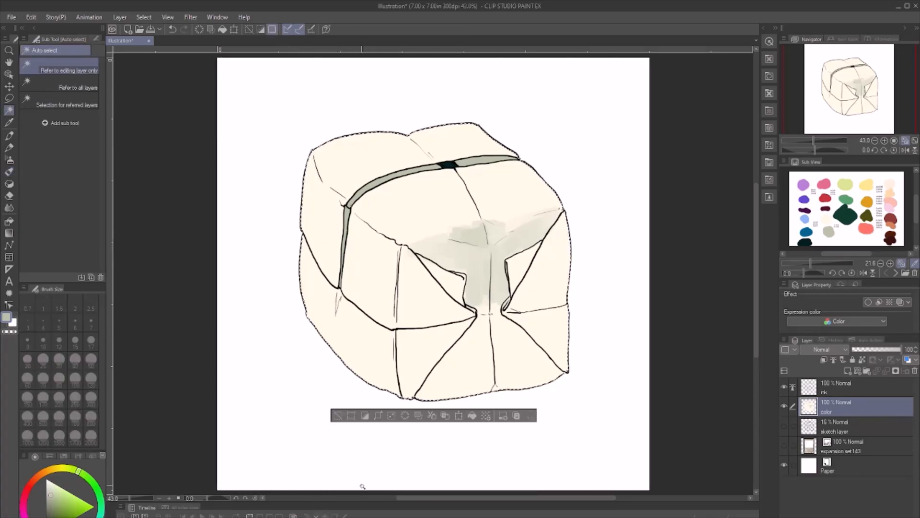
key(g)
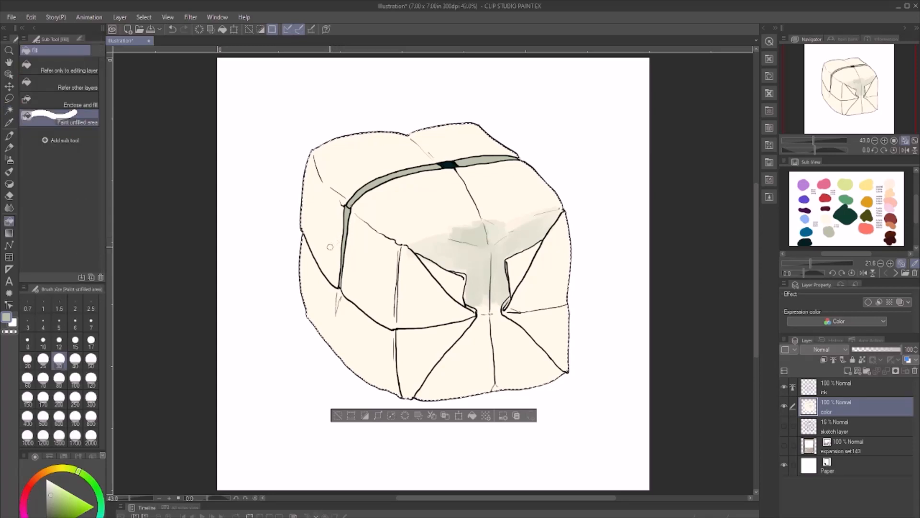
- Shade the box's side faces and the lower triangular front fold with grey-green, using the Gouache 2 brush
key(b)
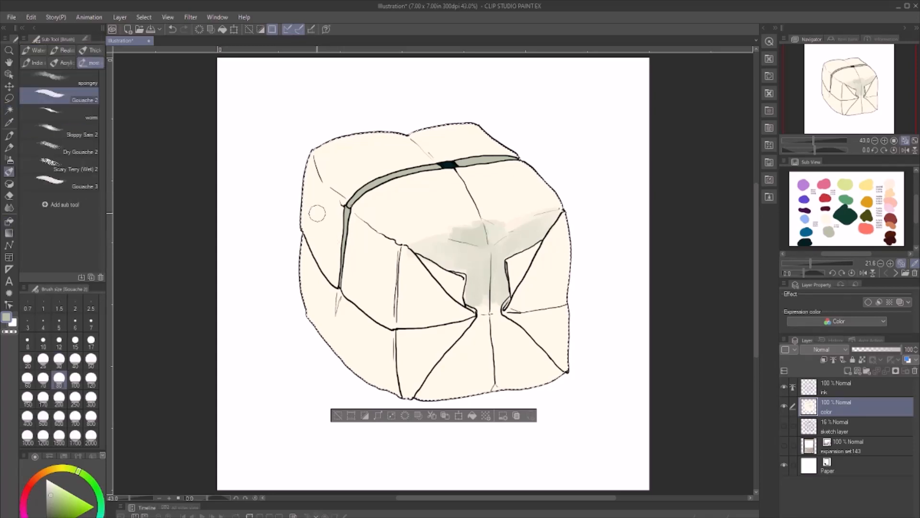
drag(309, 162, 330, 213)
mouse_move(316, 182)
mouse_down()
mouse_move(307, 164)
mouse_move(338, 225)
mouse_move(320, 210)
mouse_move(316, 237)
mouse_move(310, 185)
mouse_move(306, 223)
mouse_move(313, 211)
mouse_move(330, 222)
mouse_move(341, 254)
mouse_move(375, 264)
mouse_move(351, 221)
mouse_move(399, 260)
mouse_move(341, 215)
mouse_move(390, 250)
mouse_move(346, 216)
mouse_move(359, 237)
mouse_move(351, 239)
mouse_move(360, 292)
mouse_move(369, 264)
mouse_move(394, 256)
mouse_move(385, 314)
mouse_move(393, 320)
mouse_move(383, 321)
mouse_move(332, 286)
mouse_move(298, 226)
mouse_move(298, 251)
mouse_move(352, 357)
mouse_move(356, 307)
mouse_move(393, 368)
mouse_up()
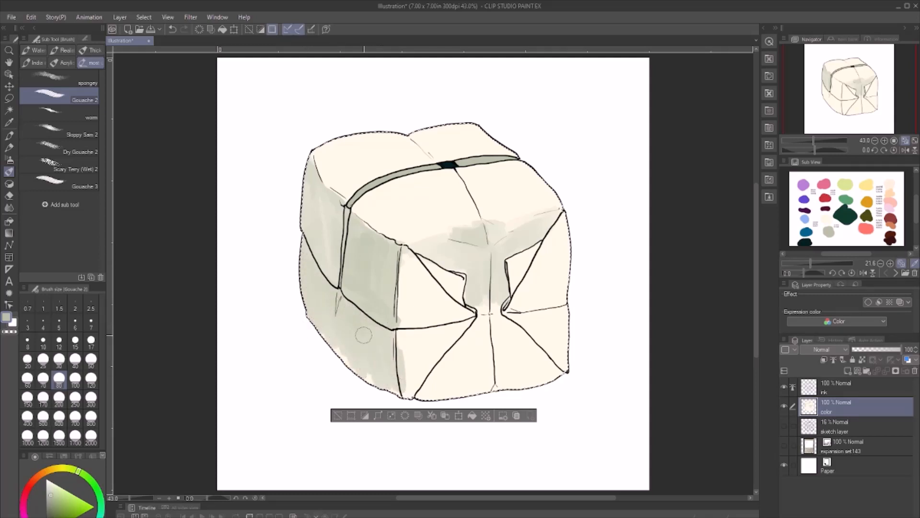
mouse_move(364, 335)
mouse_down()
mouse_move(364, 373)
mouse_move(347, 357)
mouse_move(383, 371)
mouse_move(310, 263)
mouse_move(374, 330)
mouse_up()
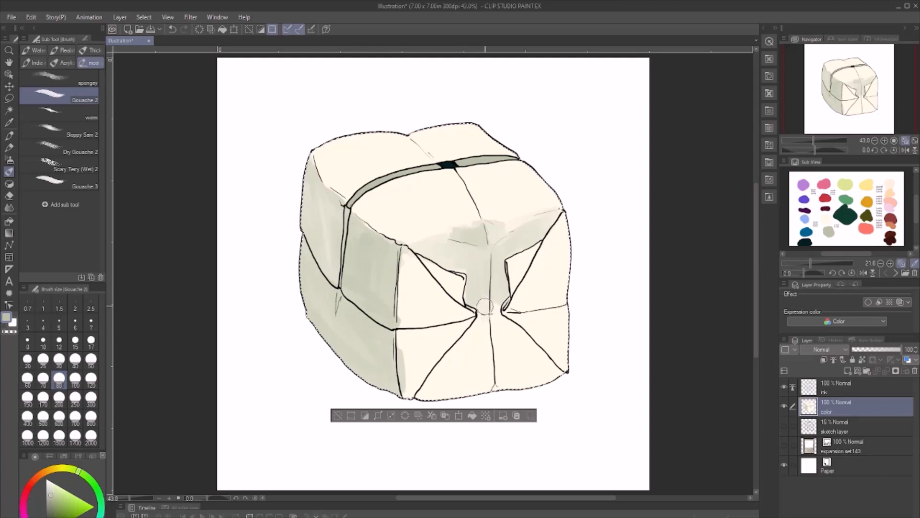
mouse_move(486, 307)
mouse_down()
mouse_move(421, 392)
mouse_move(496, 314)
mouse_move(432, 401)
mouse_move(478, 363)
mouse_move(467, 386)
mouse_move(502, 347)
mouse_move(488, 378)
mouse_move(517, 383)
mouse_move(533, 366)
mouse_move(562, 380)
mouse_move(506, 327)
mouse_move(537, 376)
mouse_up()
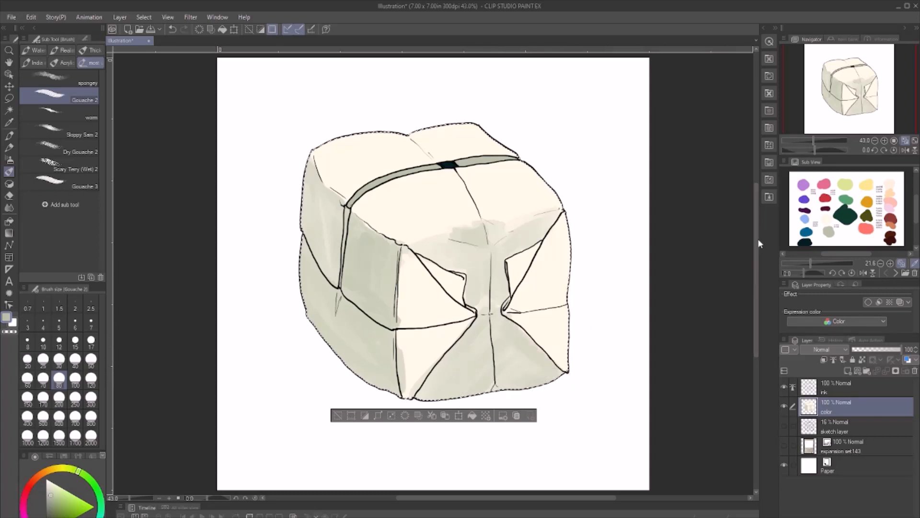
- Brush periwinkle-blue tints along the front folds and flap edges and over the lower side section
click(811, 220)
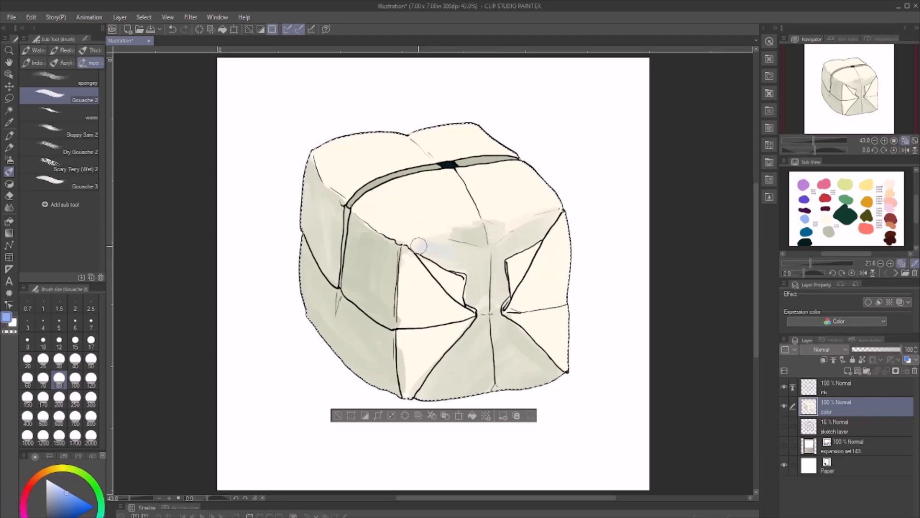
mouse_move(417, 244)
mouse_down()
mouse_move(467, 263)
mouse_move(421, 245)
mouse_move(458, 245)
mouse_move(468, 258)
mouse_move(494, 236)
mouse_move(470, 235)
mouse_move(518, 241)
mouse_move(514, 224)
mouse_move(577, 214)
mouse_move(547, 219)
mouse_move(481, 258)
mouse_move(492, 260)
mouse_move(473, 269)
mouse_move(468, 318)
mouse_move(463, 291)
mouse_move(445, 295)
mouse_move(408, 254)
mouse_move(462, 321)
mouse_move(419, 275)
mouse_move(462, 313)
mouse_move(391, 320)
mouse_move(448, 329)
mouse_move(396, 334)
mouse_move(470, 326)
mouse_move(404, 335)
mouse_move(403, 370)
mouse_up()
mouse_move(517, 316)
mouse_down()
mouse_move(571, 310)
mouse_move(561, 326)
mouse_up()
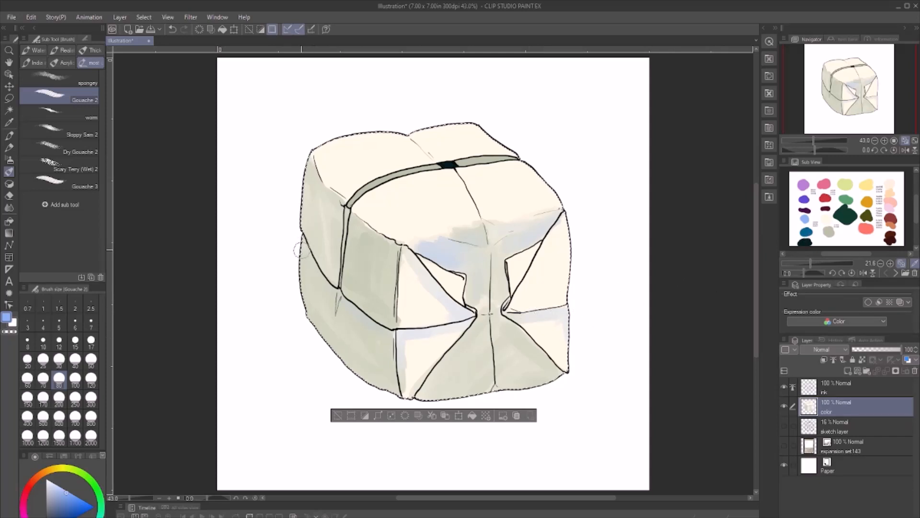
drag(292, 249, 310, 277)
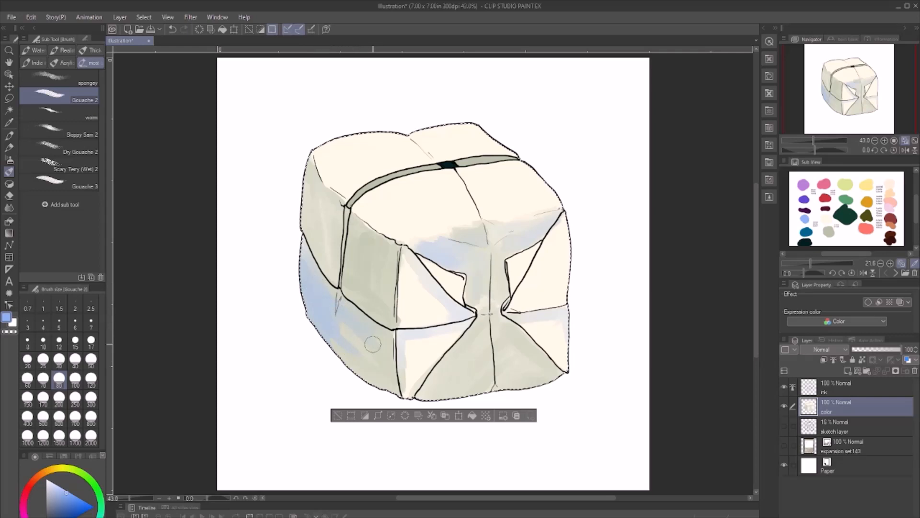
- Deepen the lower side section with dark blue from the reference palette and extend the shadow onto the upper side face
click(810, 238)
mouse_move(339, 314)
mouse_down()
mouse_move(346, 332)
mouse_move(310, 285)
mouse_move(333, 340)
mouse_up()
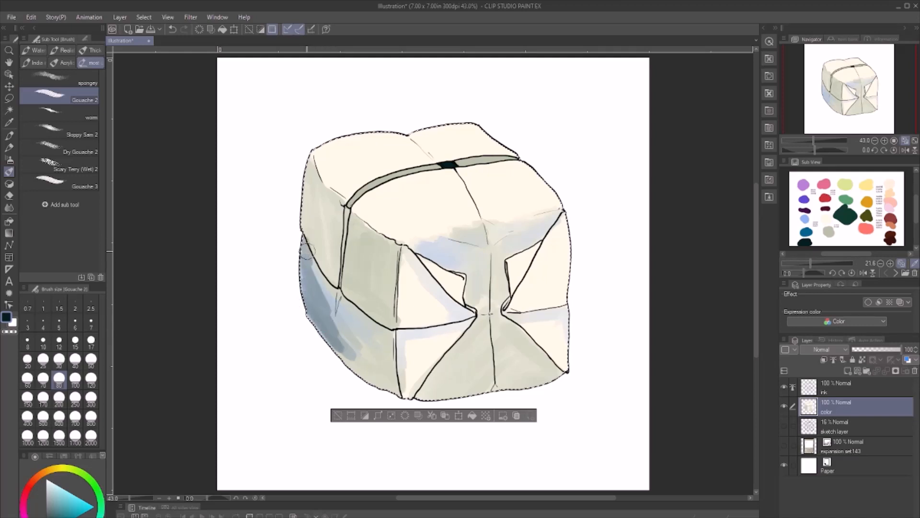
mouse_move(306, 251)
mouse_down()
mouse_move(345, 316)
mouse_move(315, 279)
mouse_move(328, 285)
mouse_move(311, 249)
mouse_move(343, 317)
mouse_move(309, 287)
mouse_move(373, 385)
mouse_move(330, 317)
mouse_move(346, 314)
mouse_move(378, 345)
mouse_move(383, 333)
mouse_move(372, 327)
mouse_move(389, 348)
mouse_move(392, 387)
mouse_move(398, 381)
mouse_move(310, 289)
mouse_move(373, 364)
mouse_move(339, 295)
mouse_move(349, 355)
mouse_move(346, 306)
mouse_move(359, 330)
mouse_move(365, 378)
mouse_move(352, 309)
mouse_move(381, 384)
mouse_move(389, 378)
mouse_move(393, 335)
mouse_move(383, 382)
mouse_move(331, 342)
mouse_move(369, 379)
mouse_move(312, 263)
mouse_move(319, 332)
mouse_move(302, 259)
mouse_move(311, 319)
mouse_up()
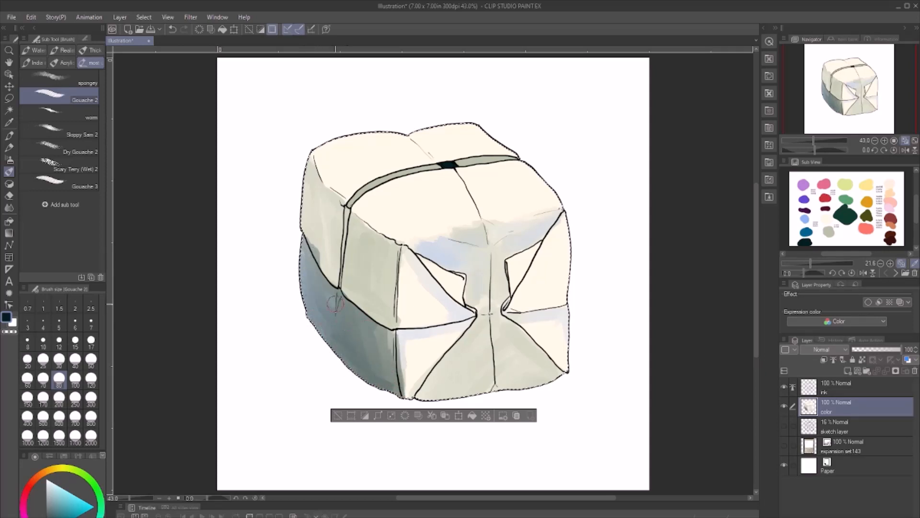
mouse_move(320, 244)
mouse_down()
mouse_move(338, 276)
mouse_move(326, 271)
mouse_move(336, 271)
mouse_move(332, 260)
mouse_move(341, 269)
mouse_move(339, 214)
mouse_move(340, 273)
mouse_move(347, 211)
mouse_move(344, 261)
mouse_up()
- Darken the band's vertical side section and the crease just below it with dark blue at brush size 15
click(59, 361)
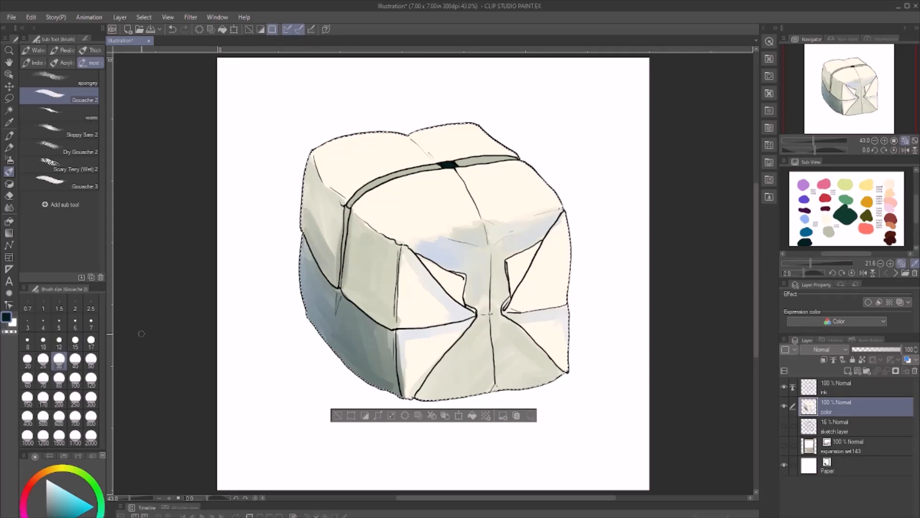
click(75, 342)
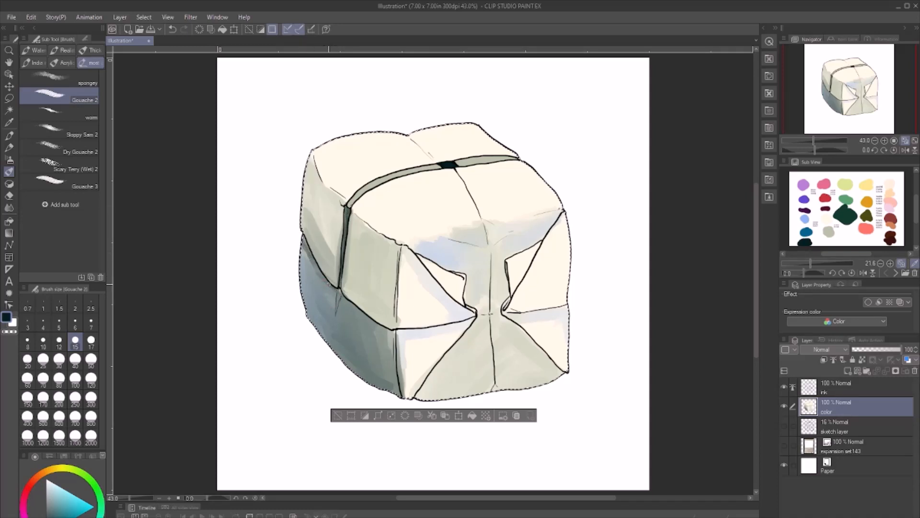
drag(329, 285, 338, 303)
- At brush size 60, soften the lower side shadow with grey-green and paint near-white highlights on the top faces
click(59, 360)
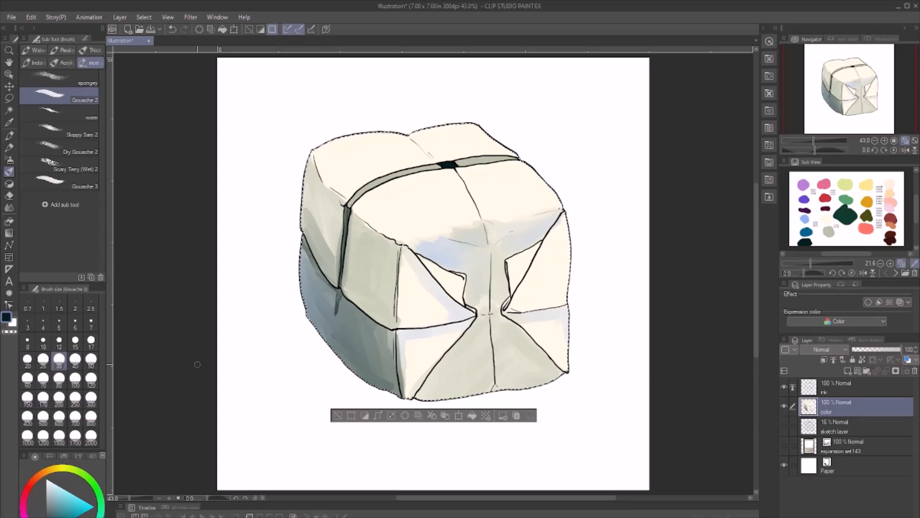
click(27, 378)
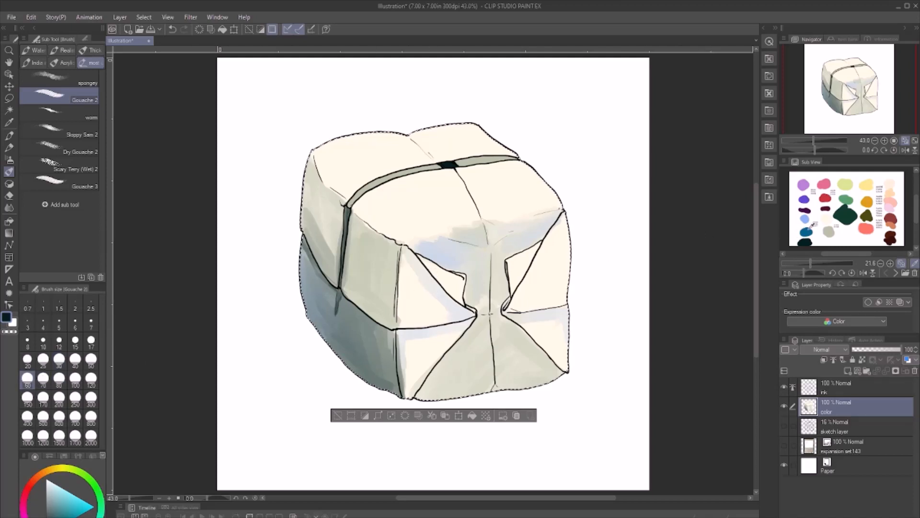
click(829, 232)
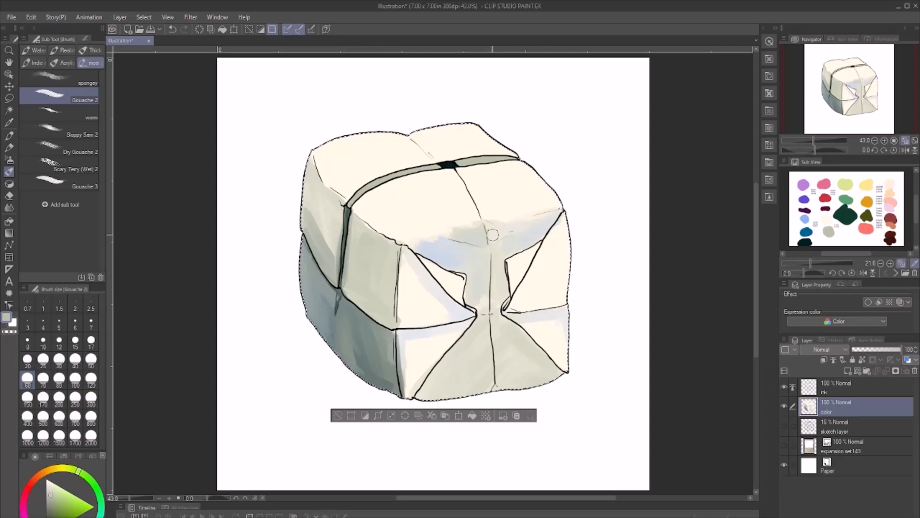
click(857, 189)
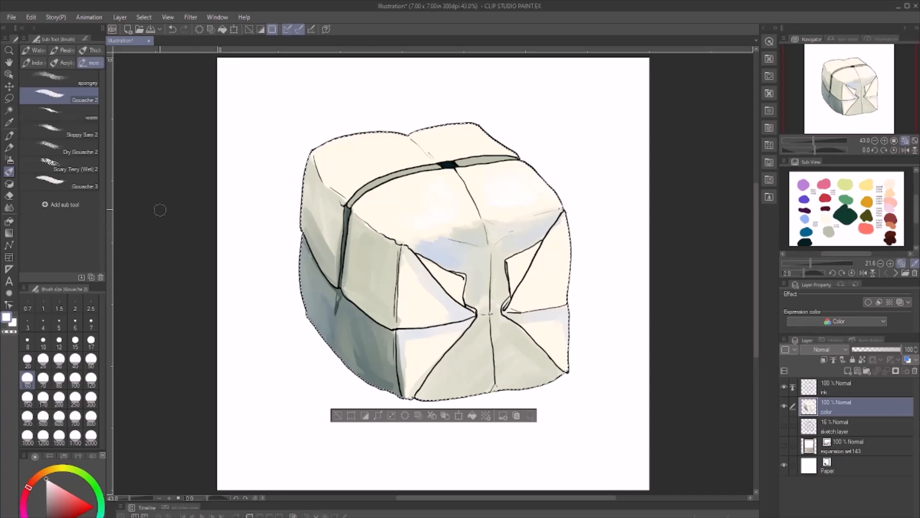
- Dab near-white texture over the top, the front flaps and the side panel beside the band, using the spongey brush at size 200
click(58, 78)
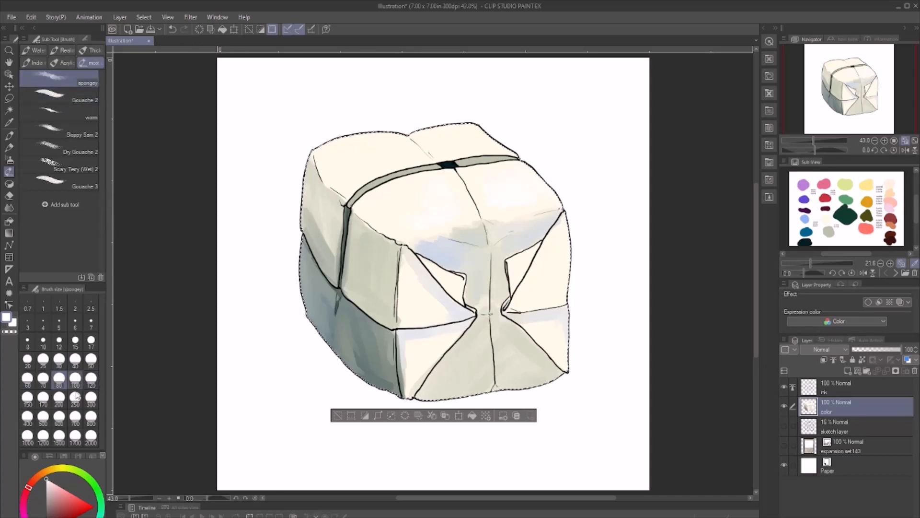
click(61, 398)
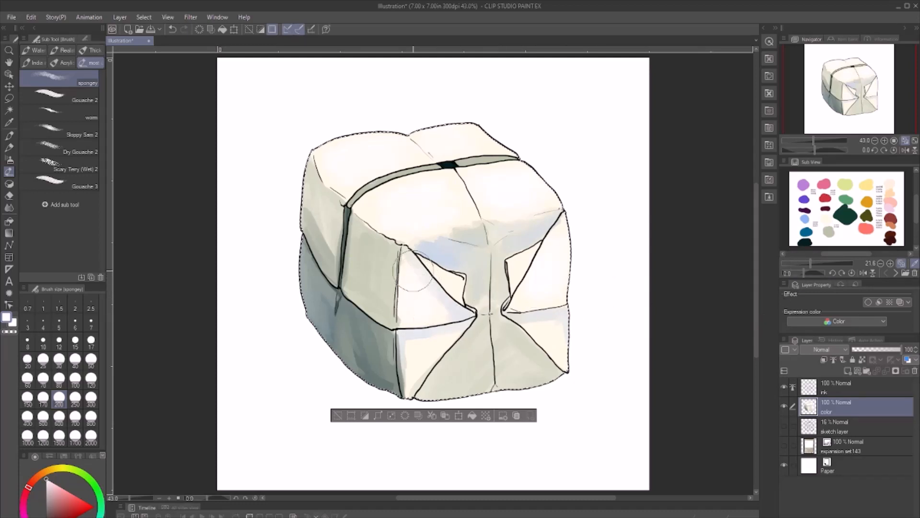
mouse_move(413, 271)
mouse_down()
mouse_move(357, 251)
mouse_move(365, 245)
mouse_move(367, 281)
mouse_move(362, 246)
mouse_move(378, 267)
mouse_move(379, 304)
mouse_move(373, 242)
mouse_move(383, 301)
mouse_up()
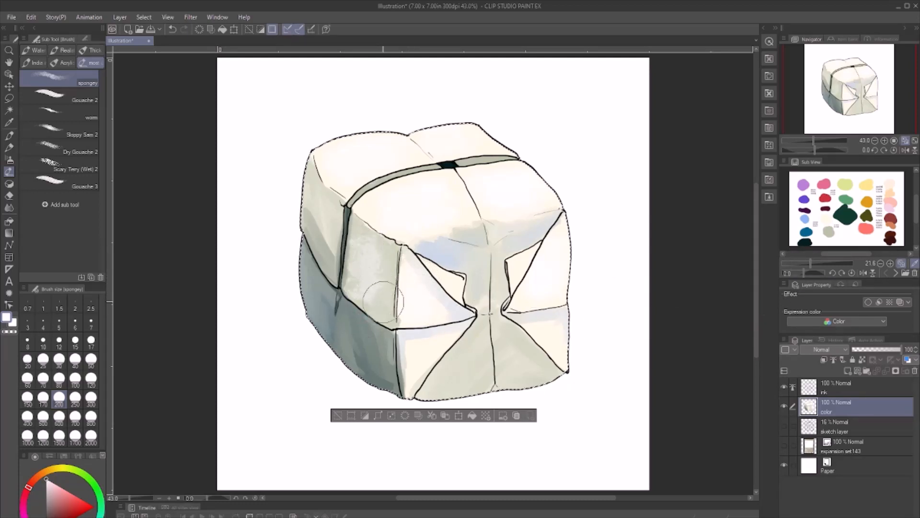
- Sponge grey-green over the side faces to tone down the white texture and blend the shadows
click(829, 232)
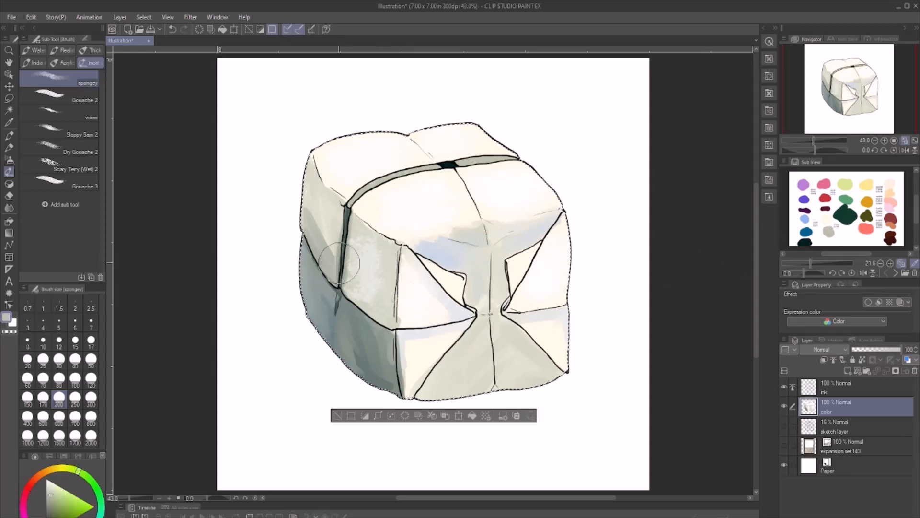
mouse_move(340, 262)
mouse_down()
mouse_move(367, 253)
mouse_move(376, 274)
mouse_move(365, 243)
mouse_move(308, 226)
mouse_move(331, 246)
mouse_move(310, 216)
mouse_move(330, 208)
mouse_move(313, 232)
mouse_move(318, 346)
mouse_move(307, 262)
mouse_move(335, 340)
mouse_move(360, 368)
mouse_move(361, 350)
mouse_move(384, 377)
mouse_move(379, 306)
mouse_up()
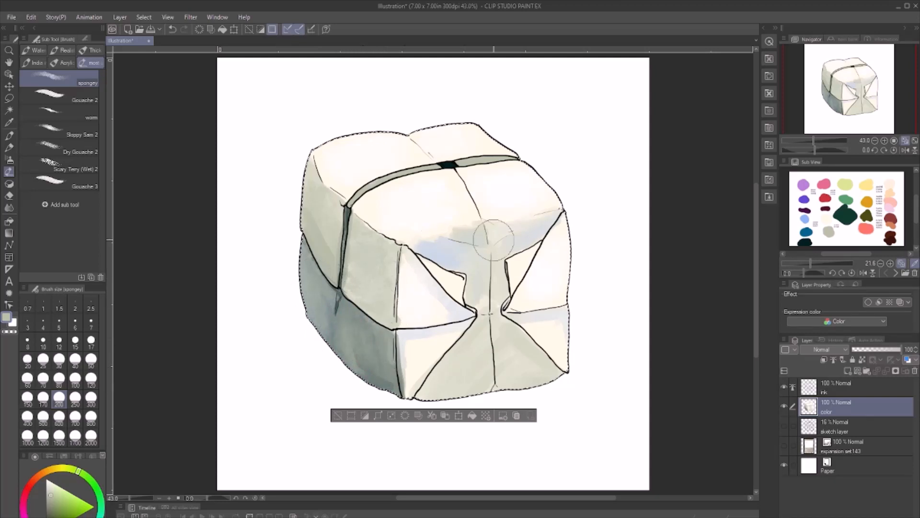
click(828, 232)
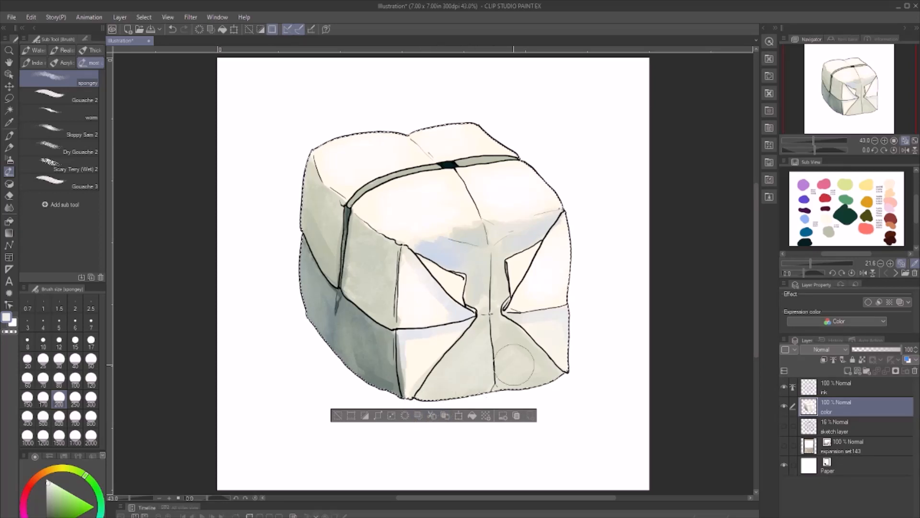
- Sponge soft periwinkle blue onto the front's right-hand panels, redoing the first stroke, and switch back to the Gouache 2 brush
click(810, 221)
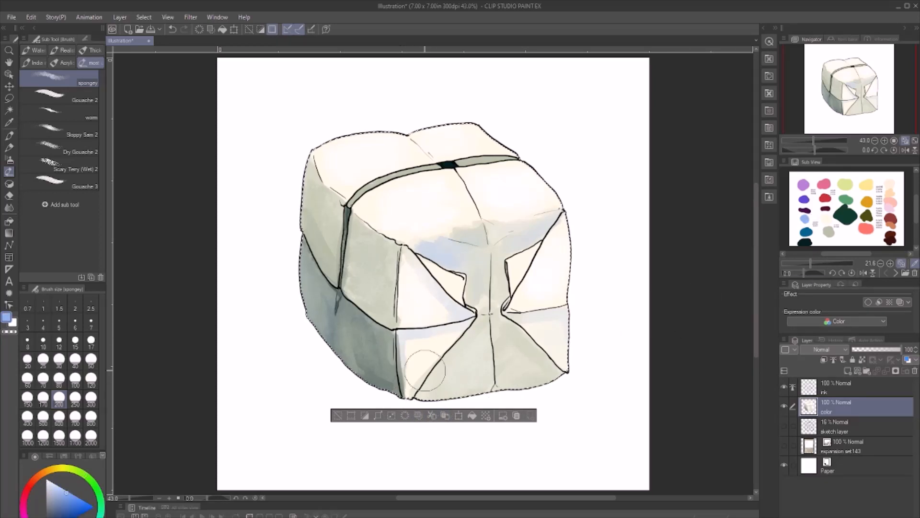
drag(555, 329, 561, 338)
key(ctrl+z)
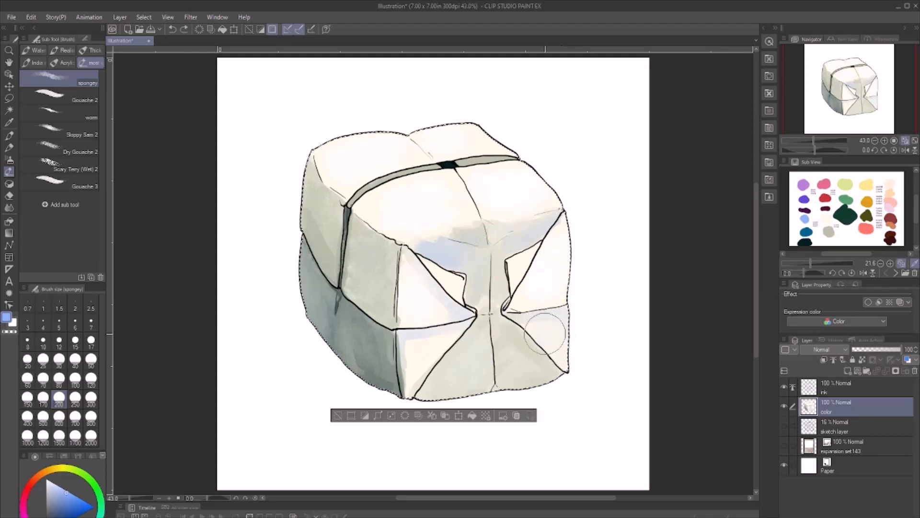
drag(552, 326, 551, 288)
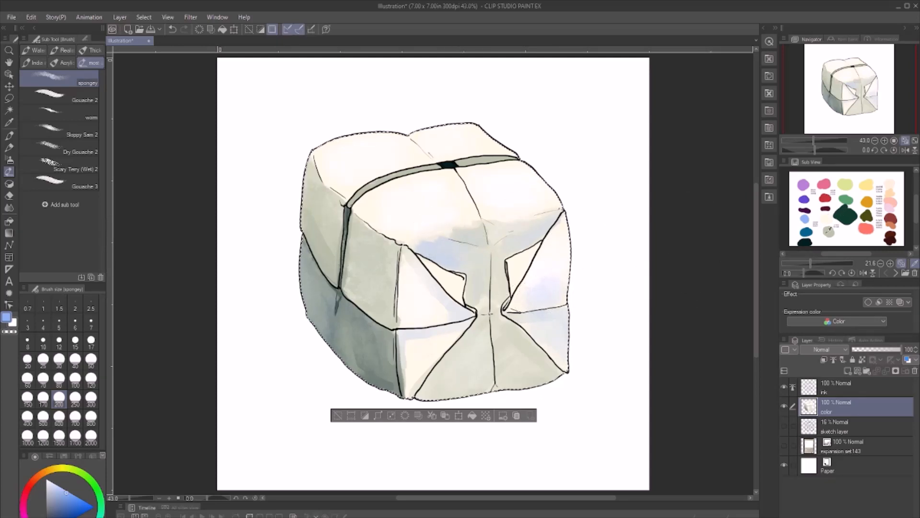
click(64, 99)
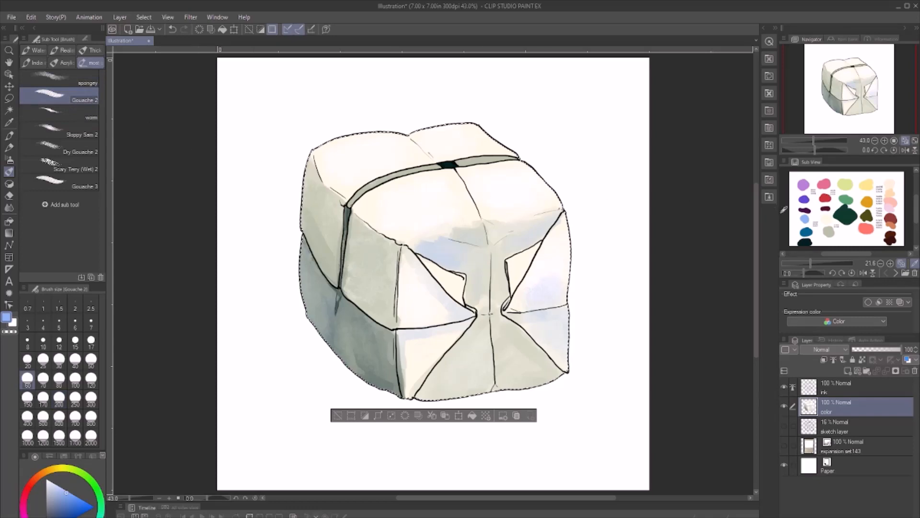
- Darken the band with dark navy using the Gouache 2 brush and clean up below its centre with near-white
click(808, 233)
click(808, 232)
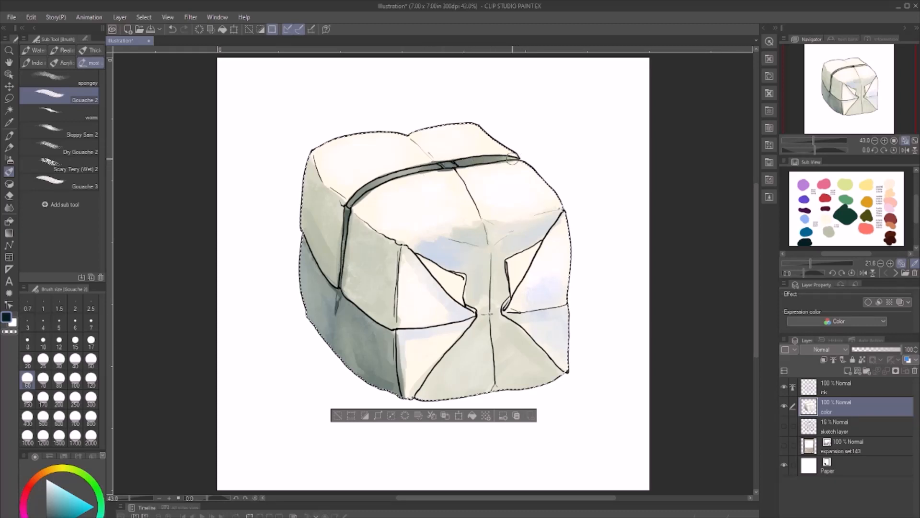
key(x)
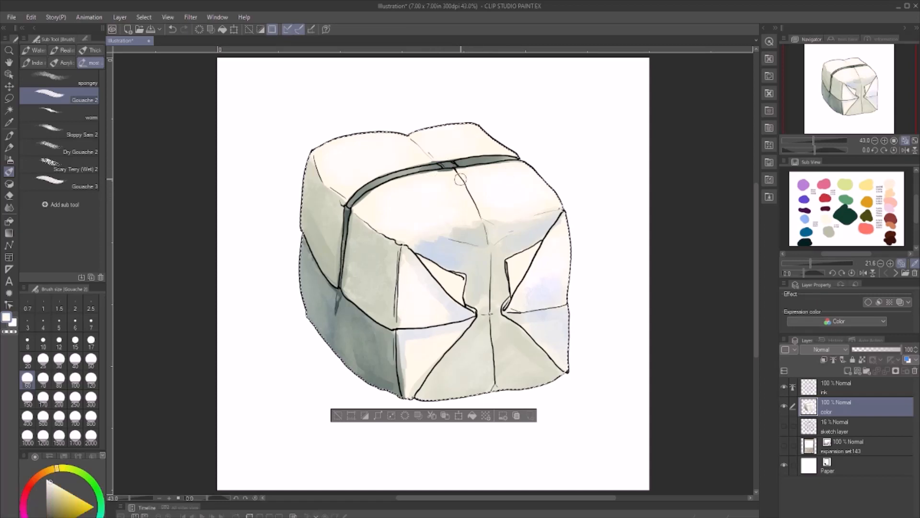
mouse_move(460, 179)
mouse_down()
mouse_move(439, 173)
mouse_move(459, 171)
mouse_move(429, 175)
mouse_move(449, 172)
mouse_up()
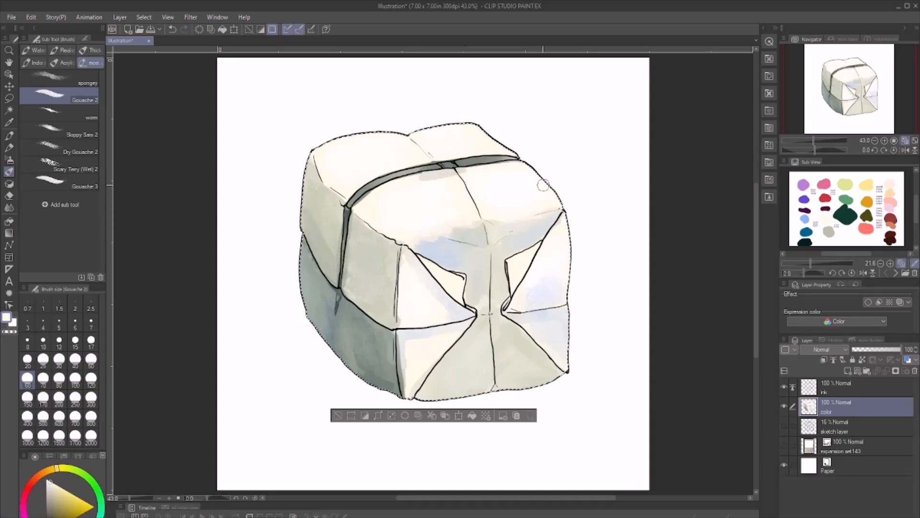
- Tint the top's right side and the lower front panels with soft peach, using the spongey brush at size 200
click(58, 78)
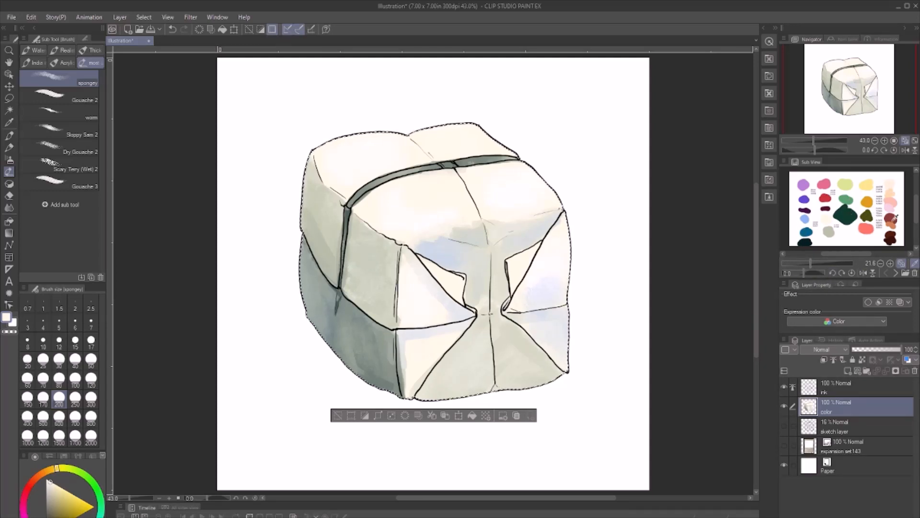
click(892, 190)
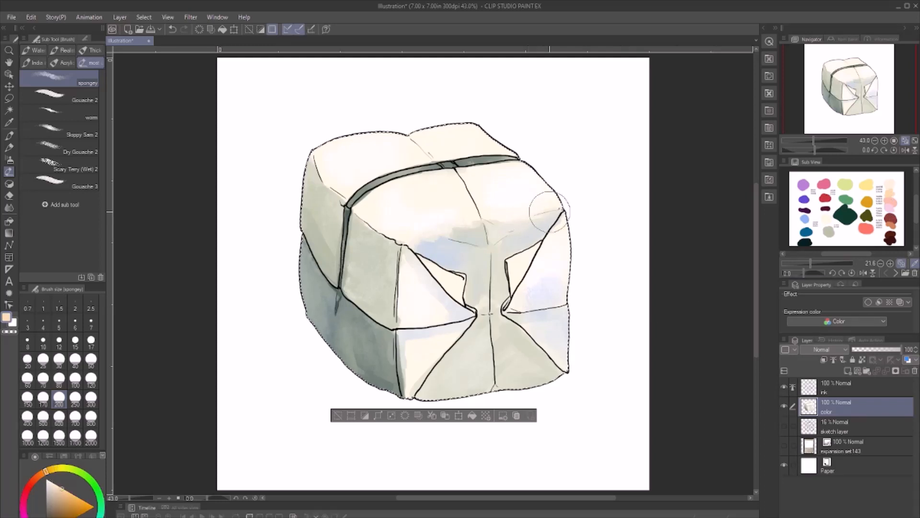
drag(549, 211, 546, 188)
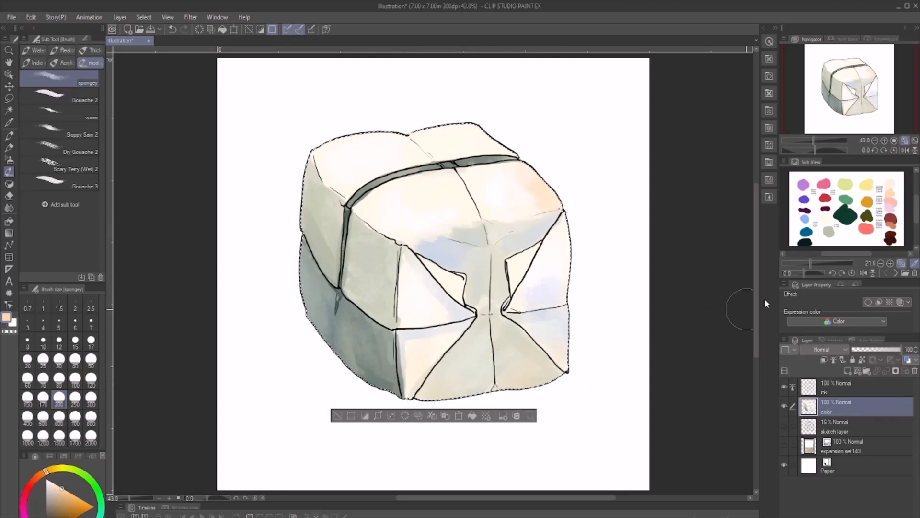
- Sponge dark navy, purple and grey-green tints over the front, side and top faces, and clear the selection
click(811, 242)
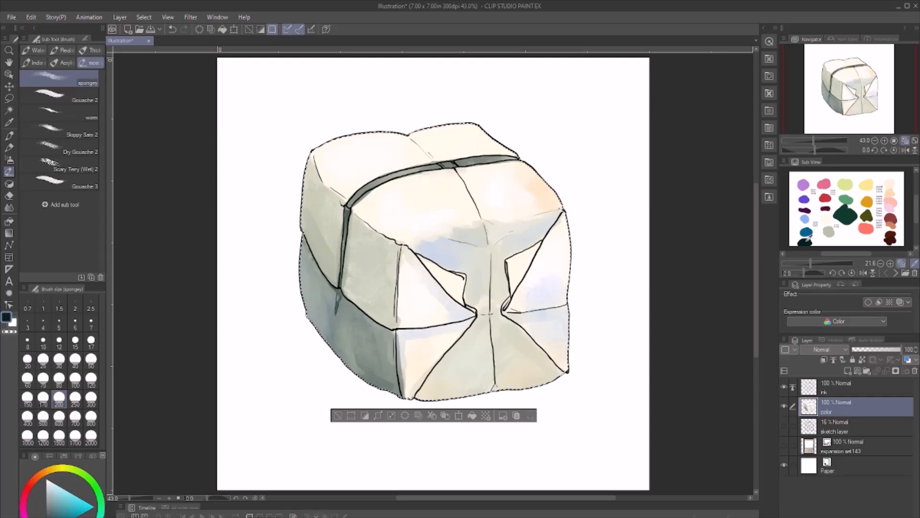
drag(455, 364, 467, 352)
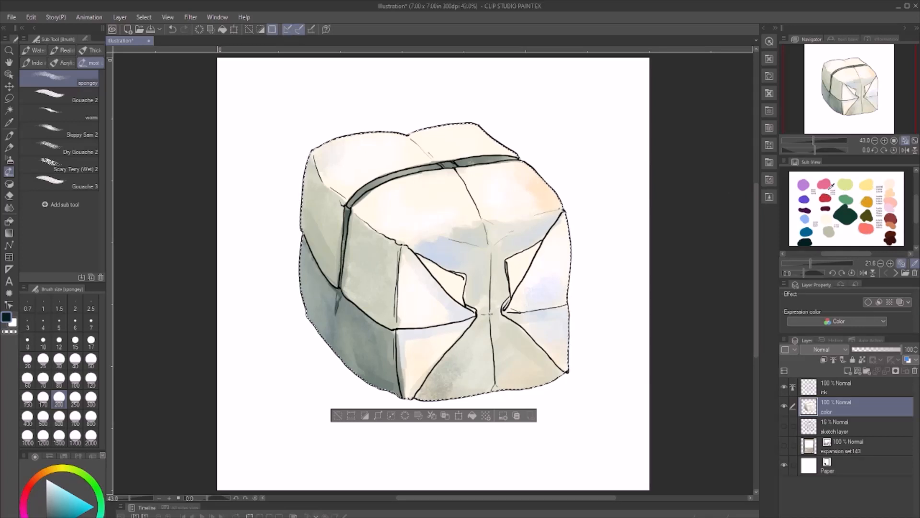
click(807, 183)
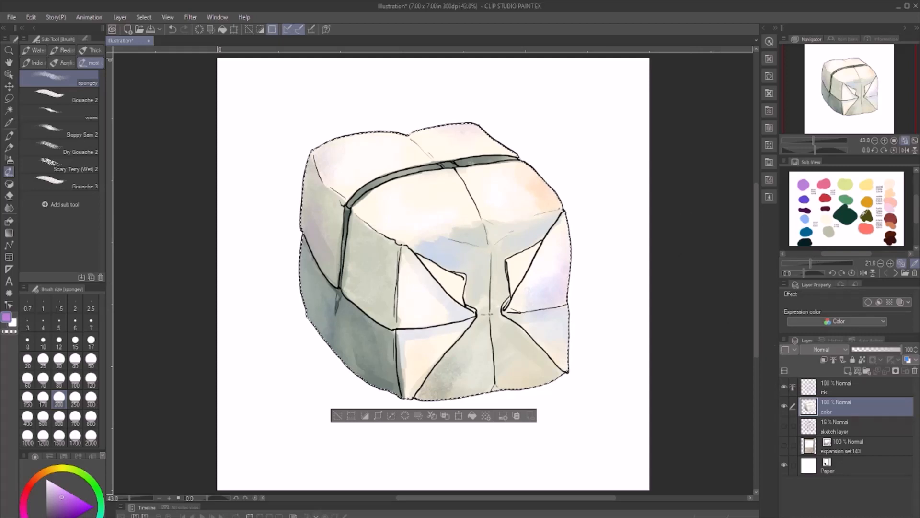
click(831, 230)
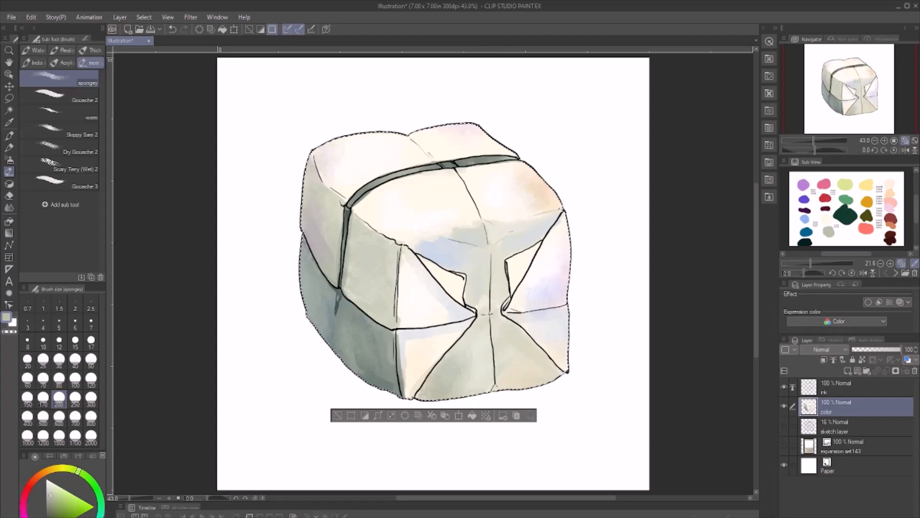
key(ctrl+d)
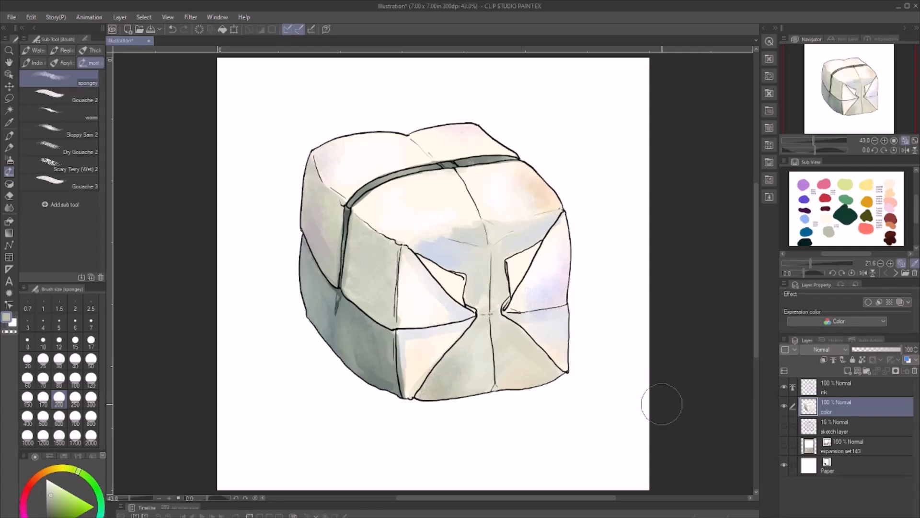
- Move the expansion set143 card layer above the ink layer and make it visible
click(862, 445)
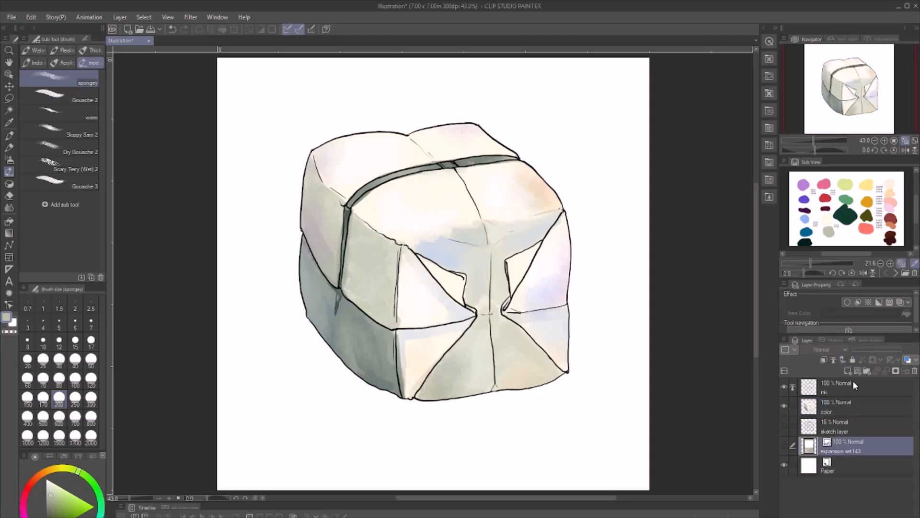
drag(844, 445, 853, 384)
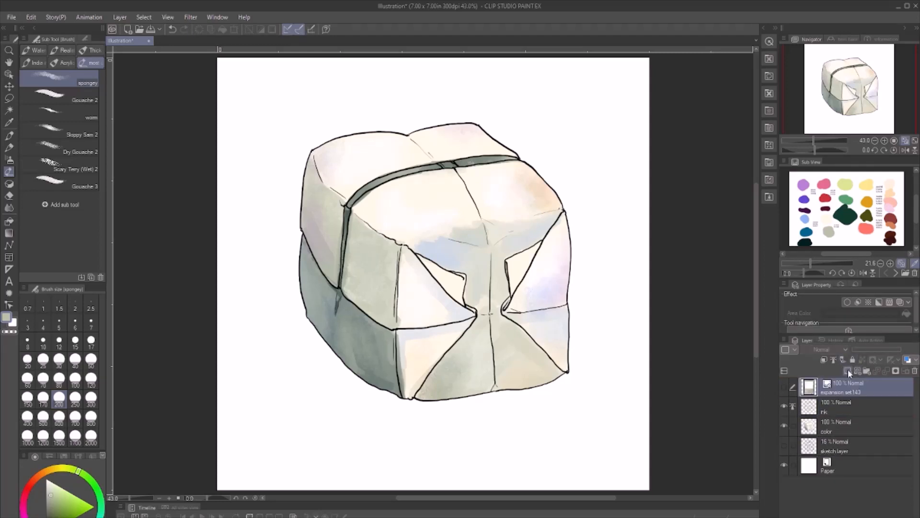
click(784, 387)
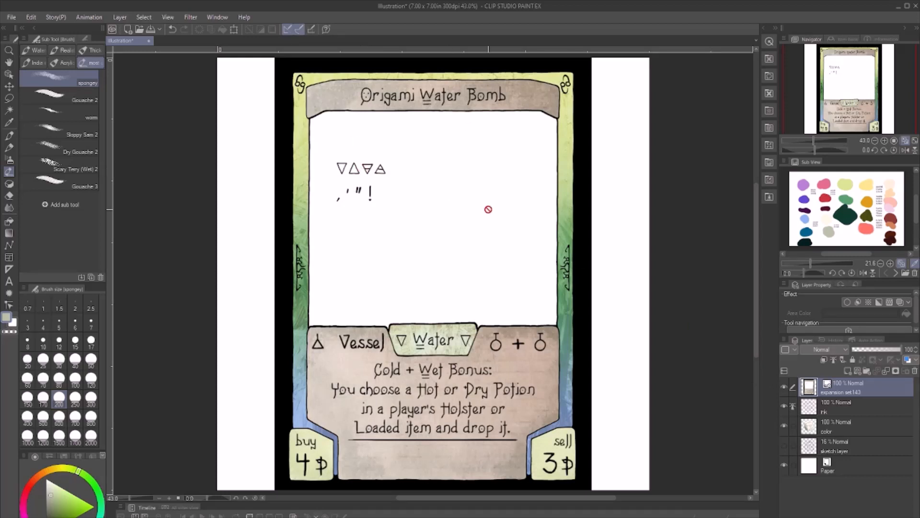
- Lasso the placeholder symbols in the card's picture window, rasterize the card layer and erase the selected area
key(m)
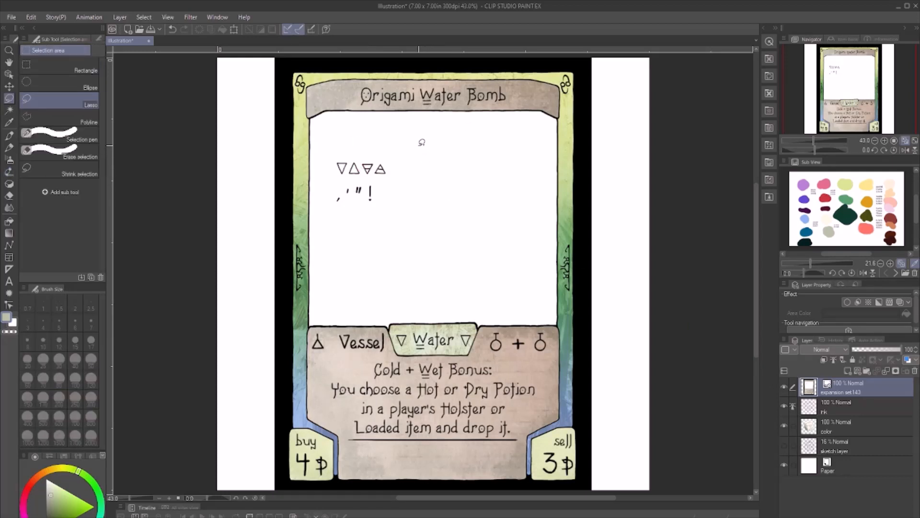
mouse_move(421, 141)
mouse_down()
mouse_move(401, 134)
mouse_move(336, 147)
mouse_move(368, 224)
mouse_move(425, 136)
mouse_up()
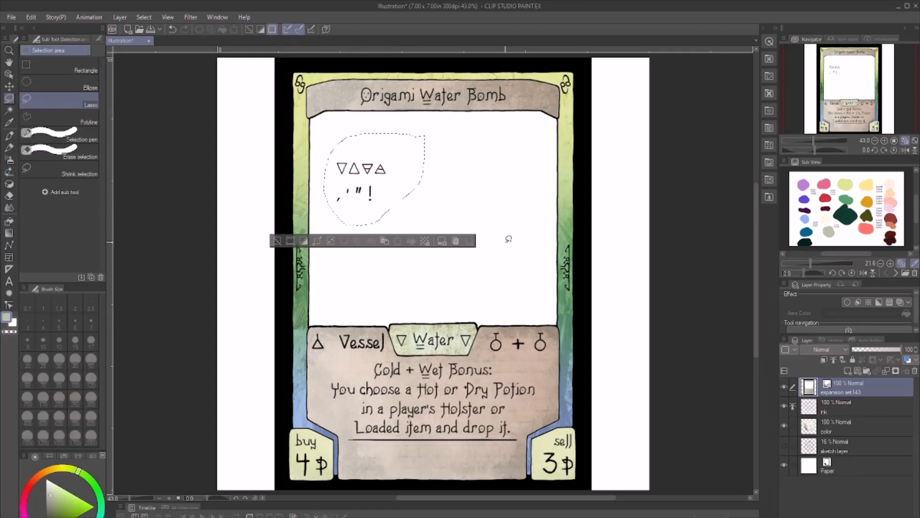
click(846, 286)
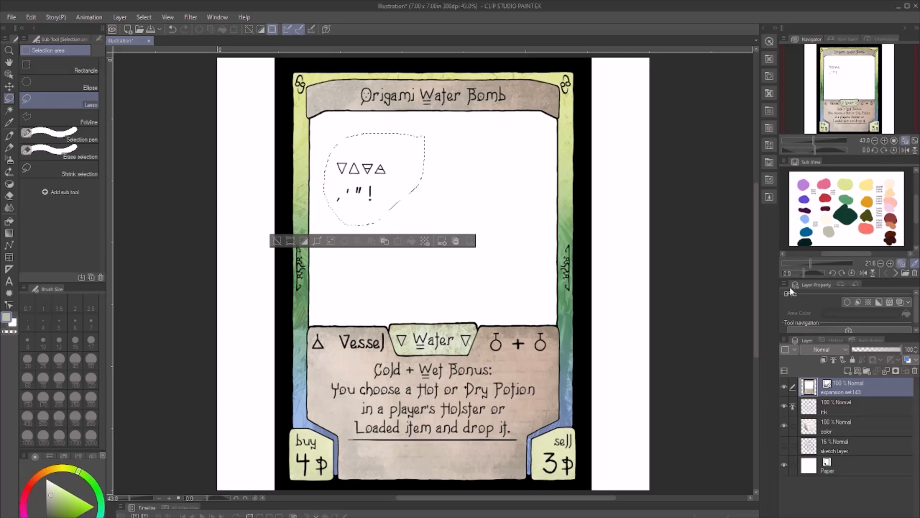
click(465, 211)
- Auto-select the card window's remaining white area on the editing layer, delete it and clear the selection
key(w)
click(465, 207)
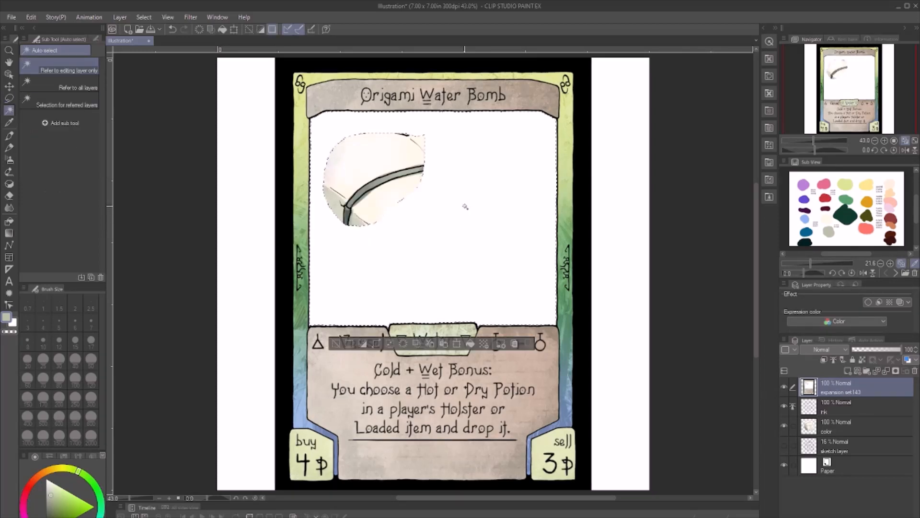
key(Delete)
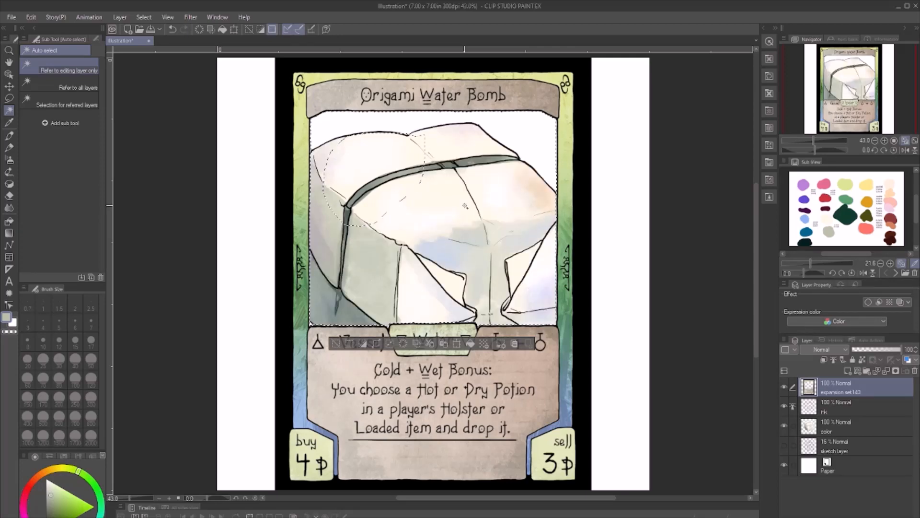
key(ctrl+d)
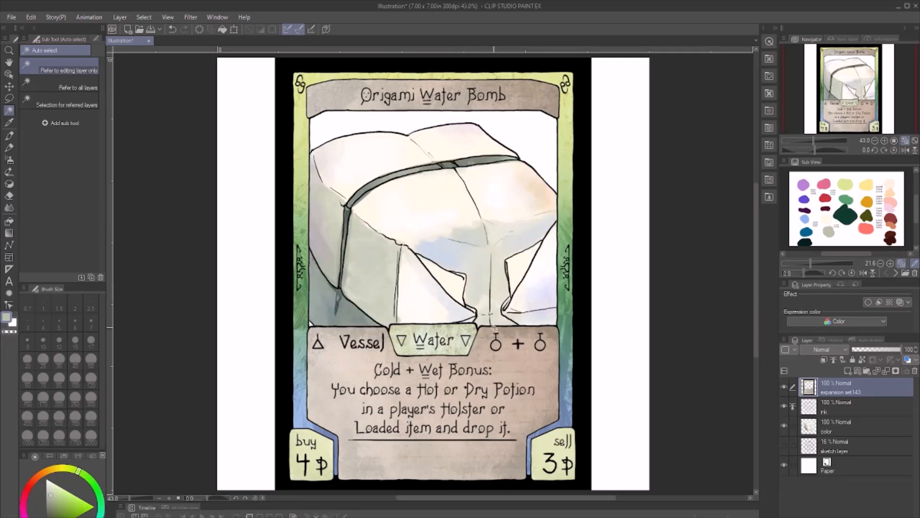
- Scale up and reposition the card frame so its picture window spans the canvas width and surrounds the whole box
scroll(470, 313, down, 3)
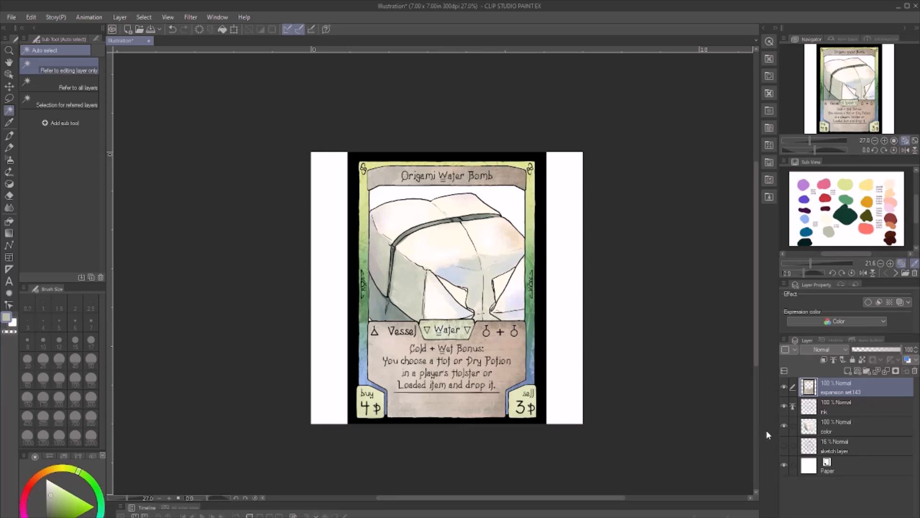
key(ctrl+shift+t)
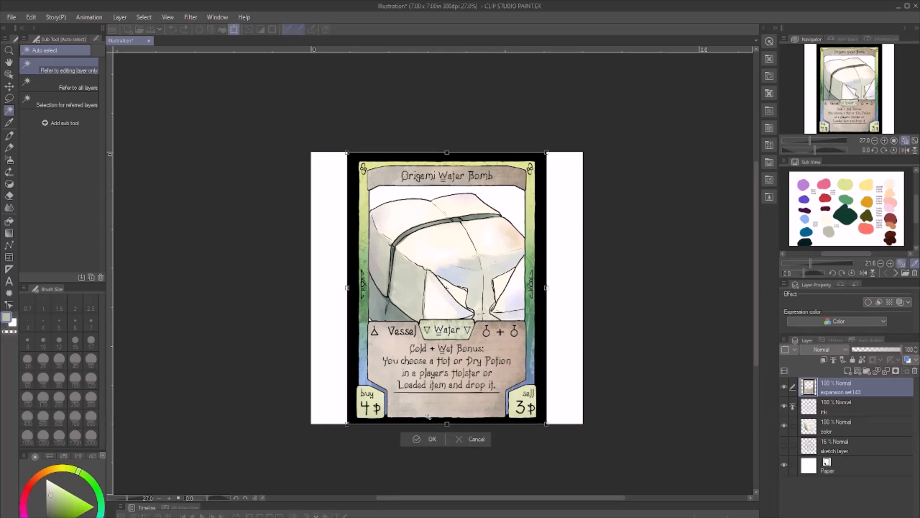
click(425, 438)
key(ctrl+shift+t)
drag(446, 425, 447, 476)
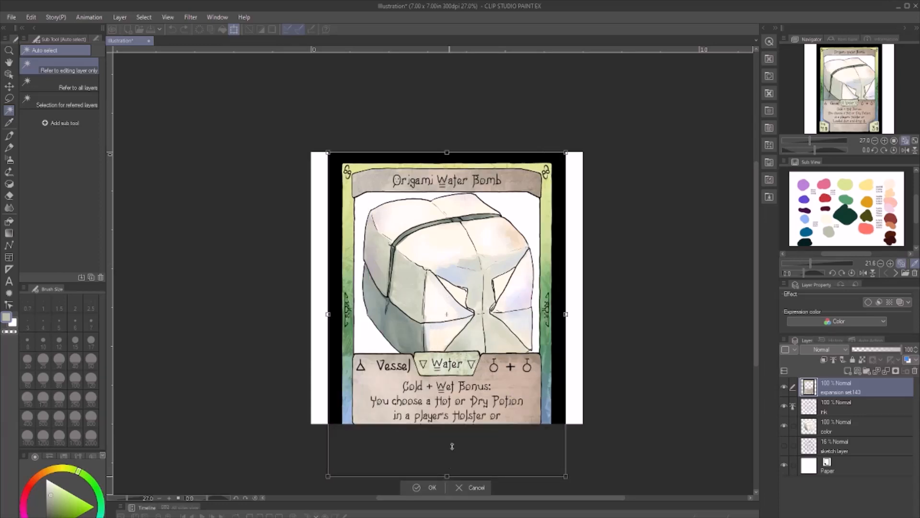
drag(450, 159, 449, 121)
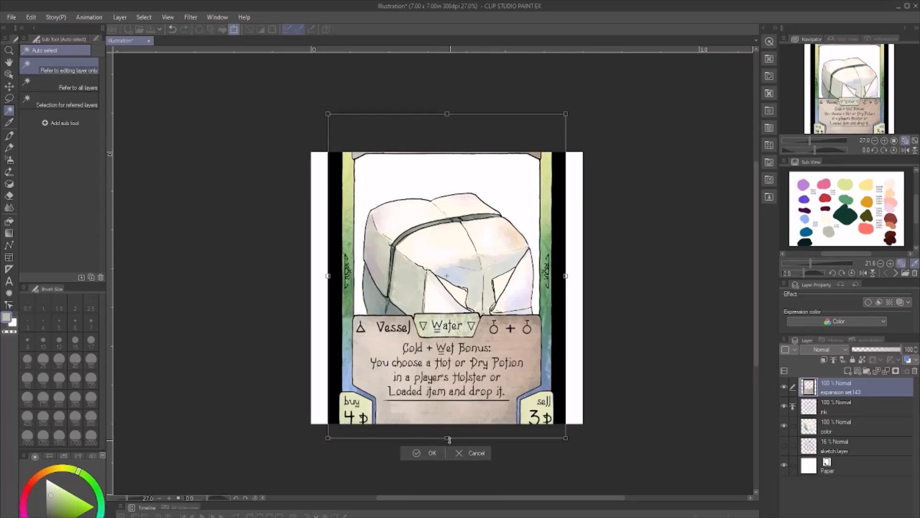
drag(449, 439, 469, 517)
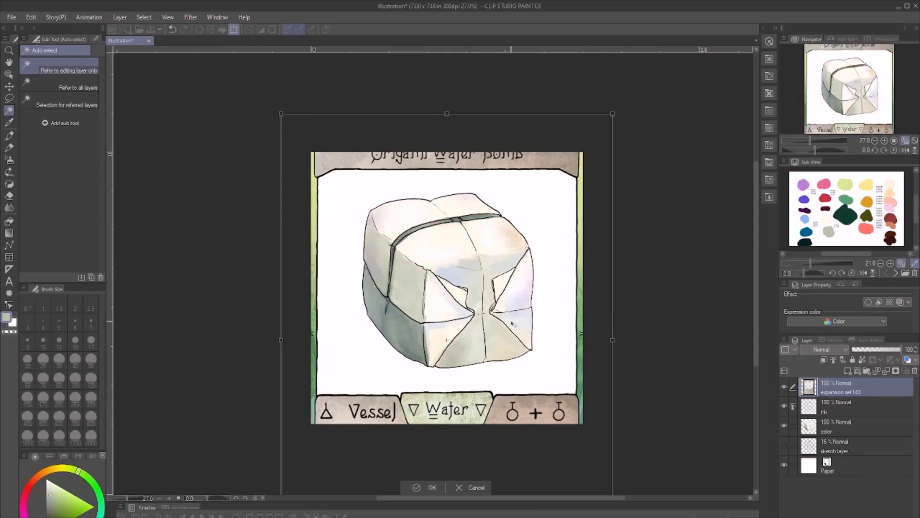
drag(447, 114, 447, 103)
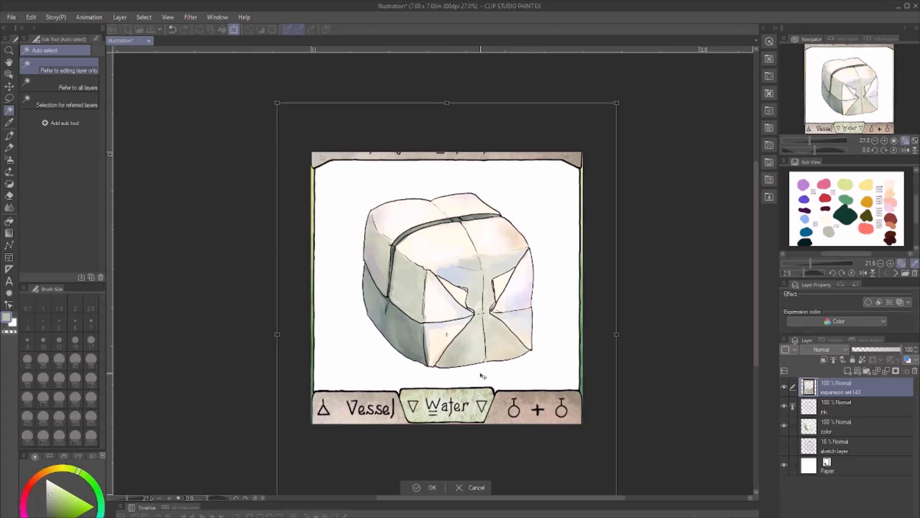
drag(483, 376, 483, 380)
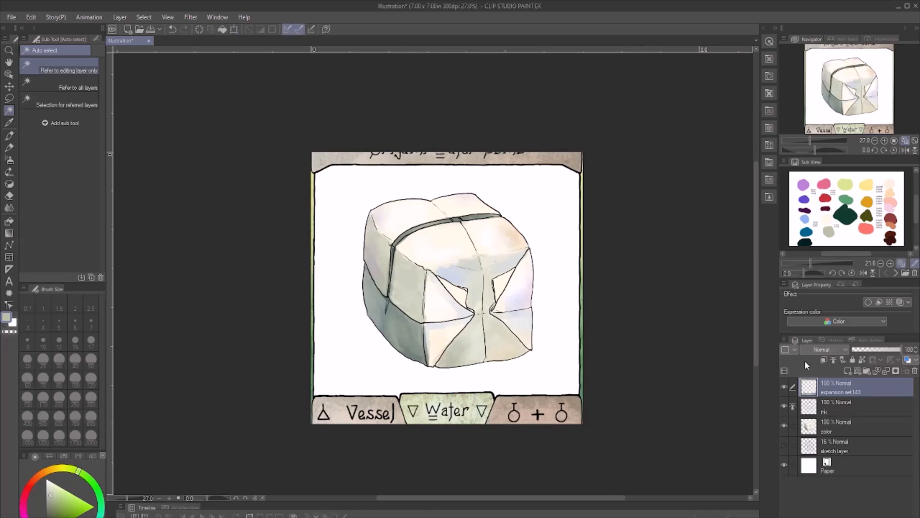
- Add a new raster layer named background between the color layer and the sketch layer
click(855, 423)
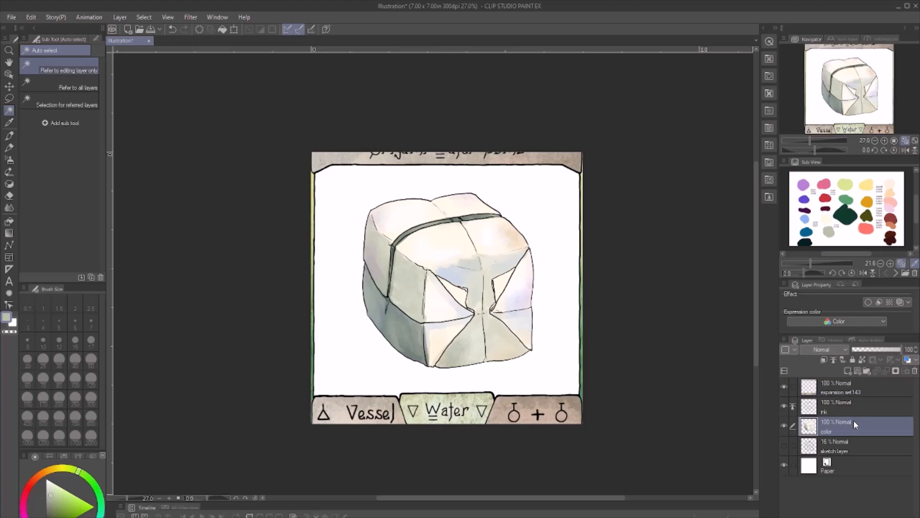
click(857, 445)
click(847, 372)
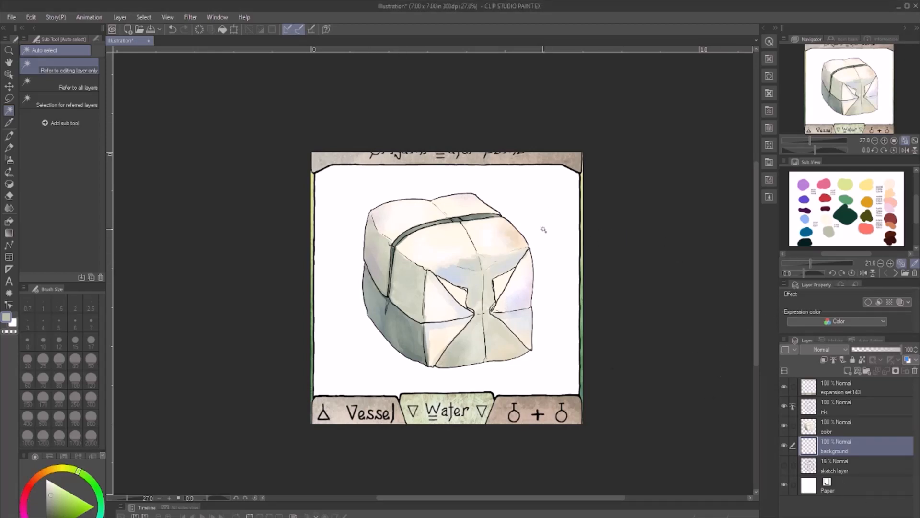
- Paint diagonal light blue strokes over the upper-left part of the background layer with the worm brush at size 200
key(b)
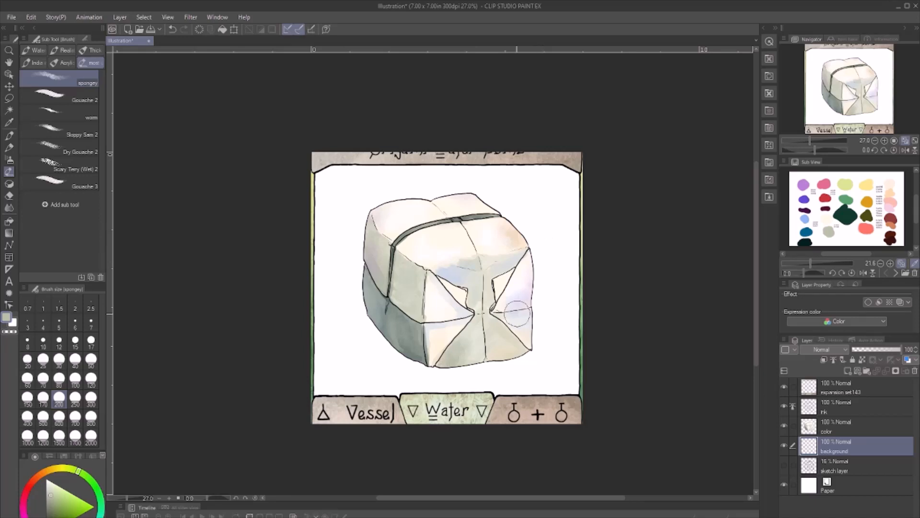
click(55, 114)
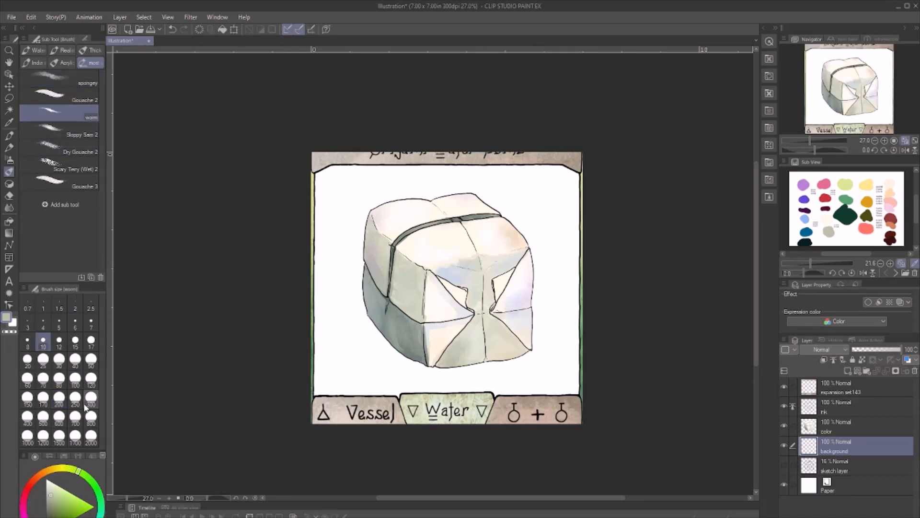
click(59, 401)
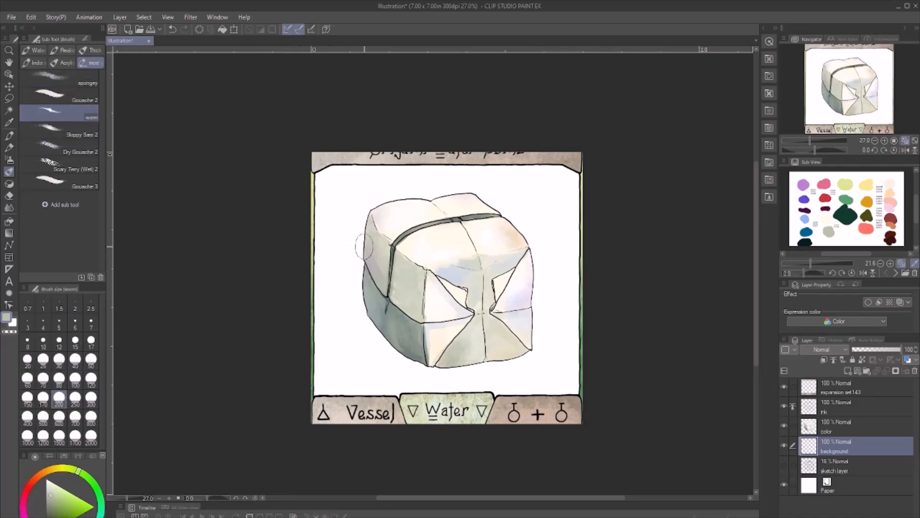
click(809, 214)
mouse_move(417, 137)
mouse_down()
mouse_move(293, 245)
mouse_move(414, 137)
mouse_up()
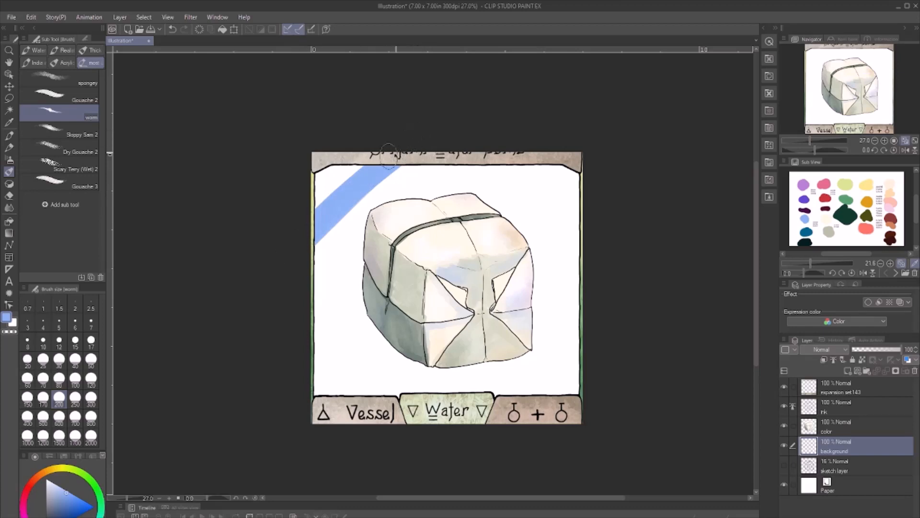
mouse_move(335, 269)
mouse_down()
mouse_move(426, 183)
mouse_move(335, 278)
mouse_move(408, 181)
mouse_move(319, 262)
mouse_move(429, 159)
mouse_up()
mouse_move(525, 133)
mouse_down()
mouse_move(345, 318)
mouse_move(520, 149)
mouse_up()
mouse_move(520, 149)
mouse_down()
mouse_move(323, 336)
mouse_move(314, 330)
mouse_move(340, 309)
mouse_up()
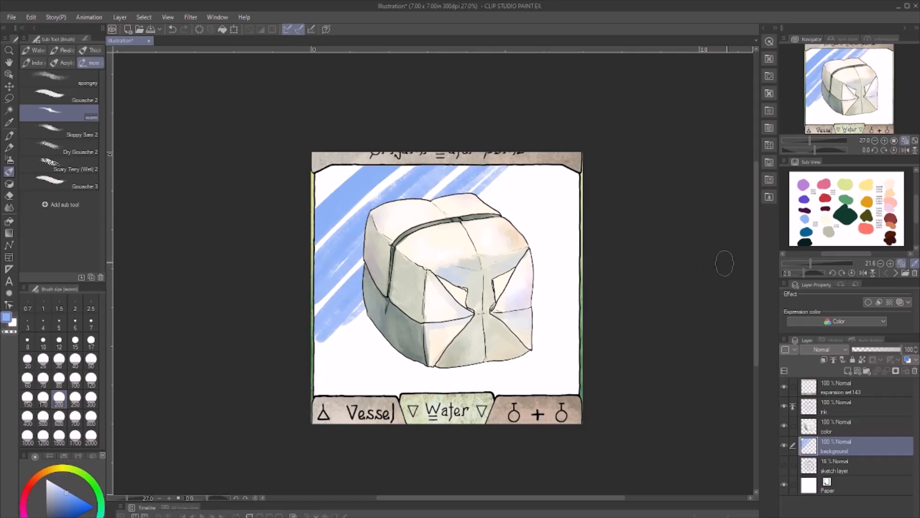
- Layer diagonal deep blue streaks among the light blue strokes above and left of the box
click(807, 233)
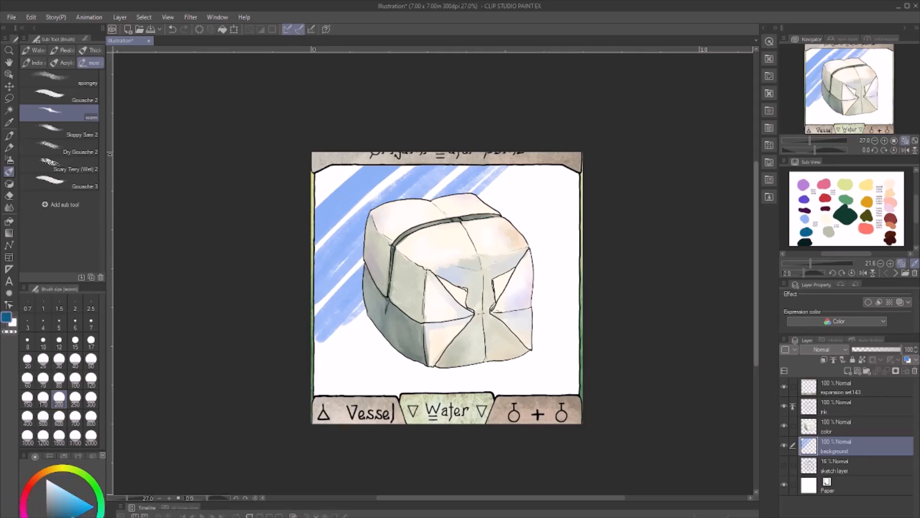
drag(481, 146, 315, 312)
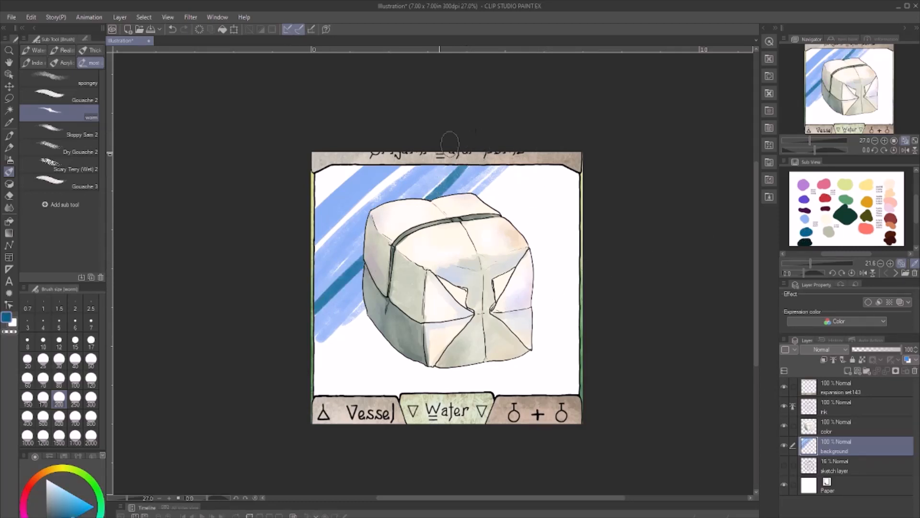
drag(449, 143, 328, 251)
drag(414, 154, 316, 261)
drag(391, 133, 332, 189)
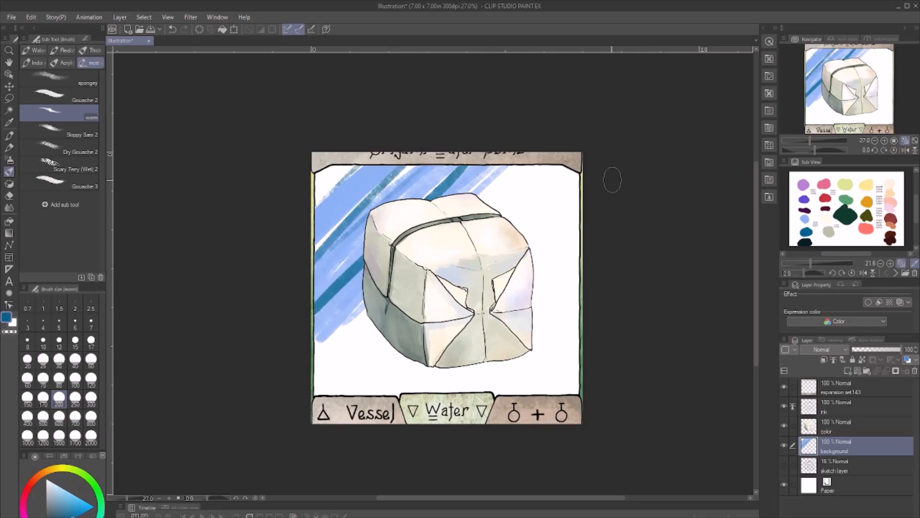
- Continue the deep blue diagonal streaks across the background right of and below the box
mouse_move(582, 188)
mouse_down()
mouse_move(357, 394)
mouse_move(438, 367)
mouse_up()
drag(568, 232, 417, 386)
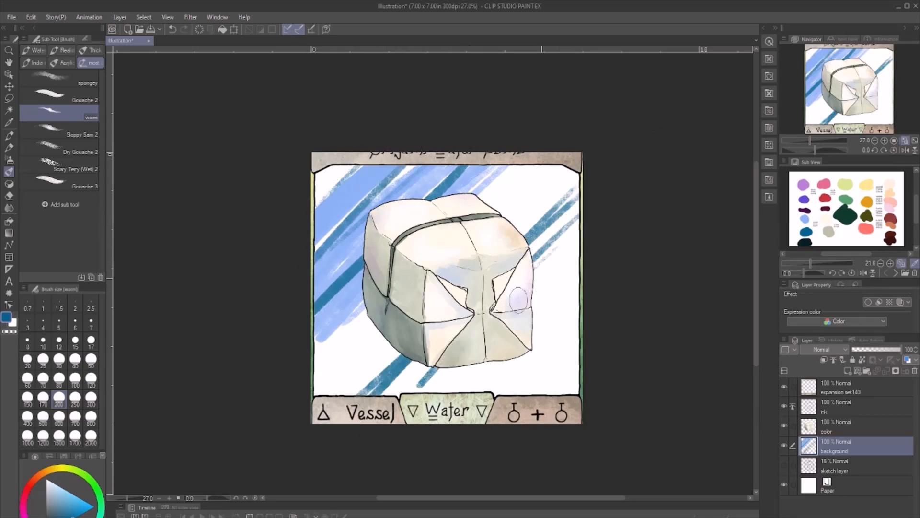
drag(635, 200, 450, 390)
drag(596, 246, 463, 391)
mouse_move(595, 266)
mouse_down()
mouse_move(476, 403)
mouse_move(566, 310)
mouse_move(493, 395)
mouse_up()
drag(645, 266, 521, 394)
drag(618, 304, 533, 413)
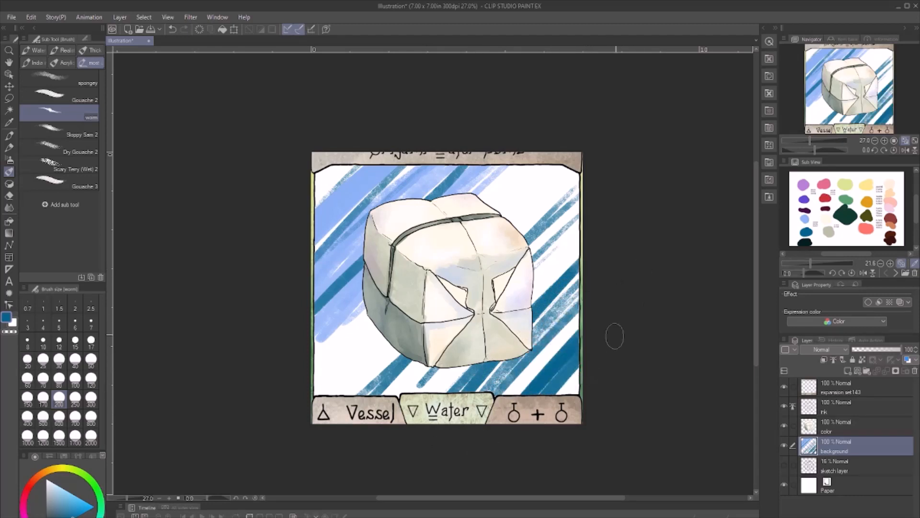
- Add medium green diagonal strokes between the blue streaks in the background's lower-right area
click(846, 197)
mouse_move(573, 249)
mouse_down()
mouse_move(551, 296)
mouse_move(455, 398)
mouse_up()
drag(611, 256, 500, 366)
mouse_move(635, 295)
mouse_down()
mouse_move(520, 402)
mouse_move(519, 387)
mouse_up()
drag(608, 300, 521, 374)
drag(592, 306, 552, 337)
- Extend the green diagonal strokes from the background's upper-right area behind the box to its lower-left area
drag(580, 158, 394, 385)
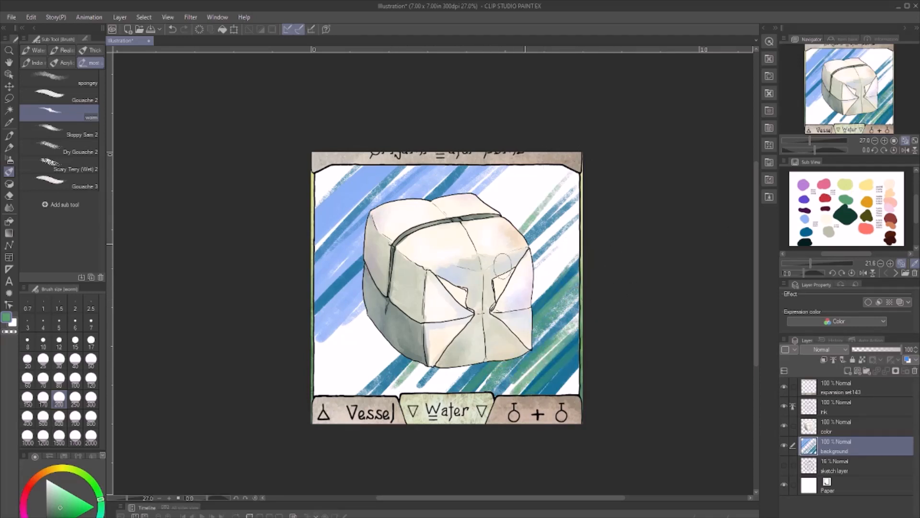
mouse_move(580, 190)
mouse_down()
mouse_move(343, 411)
mouse_move(344, 384)
mouse_up()
drag(575, 170, 384, 363)
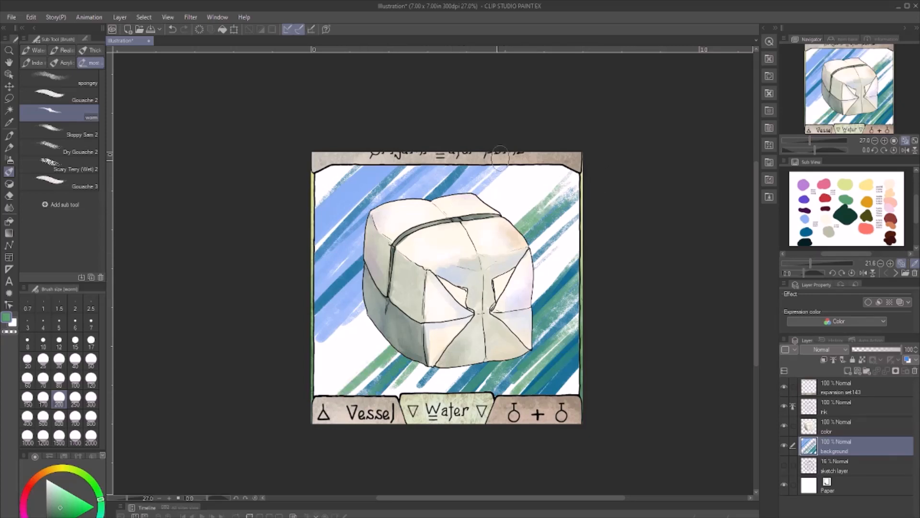
mouse_move(500, 158)
mouse_down()
mouse_move(287, 368)
mouse_move(299, 381)
mouse_up()
drag(541, 163, 294, 402)
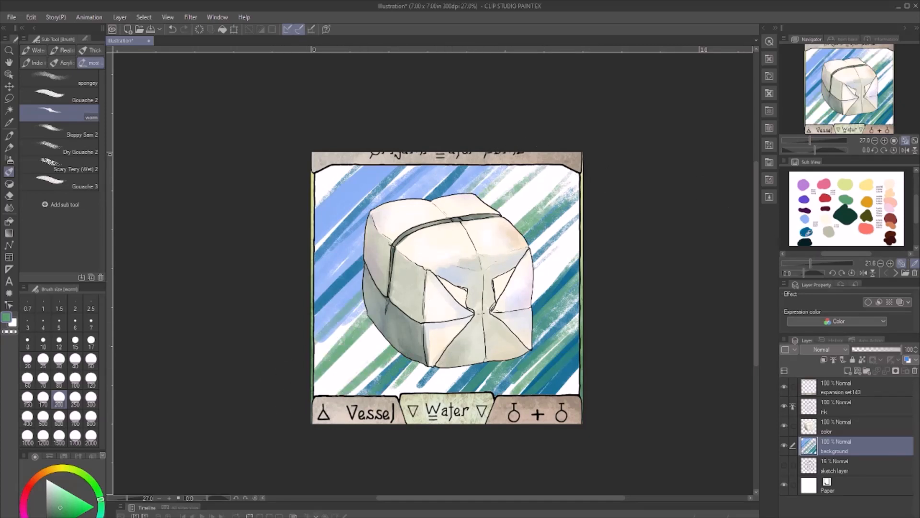
- Fill the white gaps between the background streaks with light blue diagonal strokes, including the upper-left corner
click(806, 217)
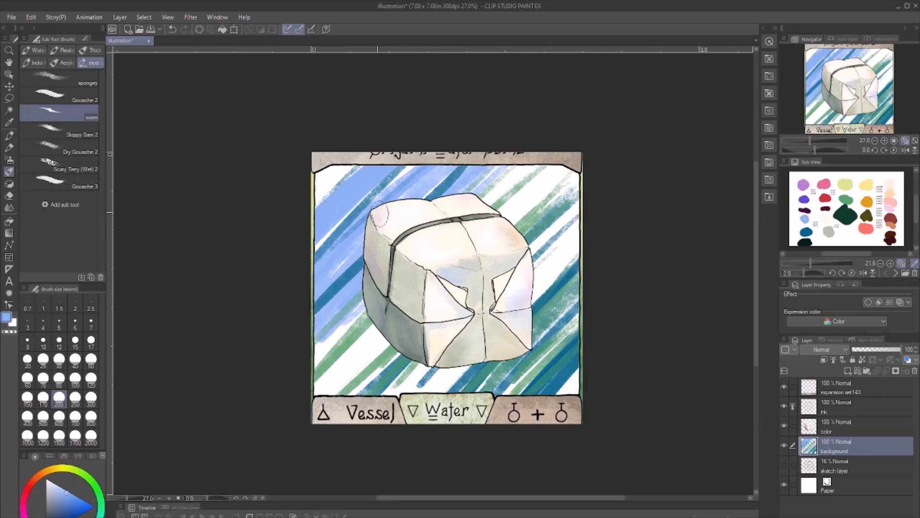
drag(530, 160, 307, 365)
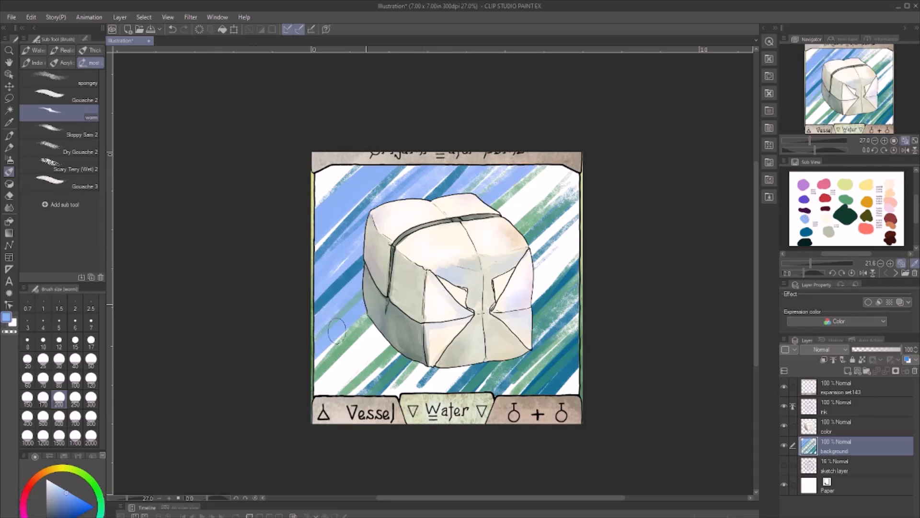
drag(446, 251, 292, 404)
drag(587, 135, 314, 402)
drag(577, 156, 330, 390)
mouse_move(604, 163)
mouse_down()
mouse_move(544, 210)
mouse_move(368, 388)
mouse_up()
drag(541, 235, 381, 392)
drag(586, 209, 402, 392)
drag(586, 232, 424, 392)
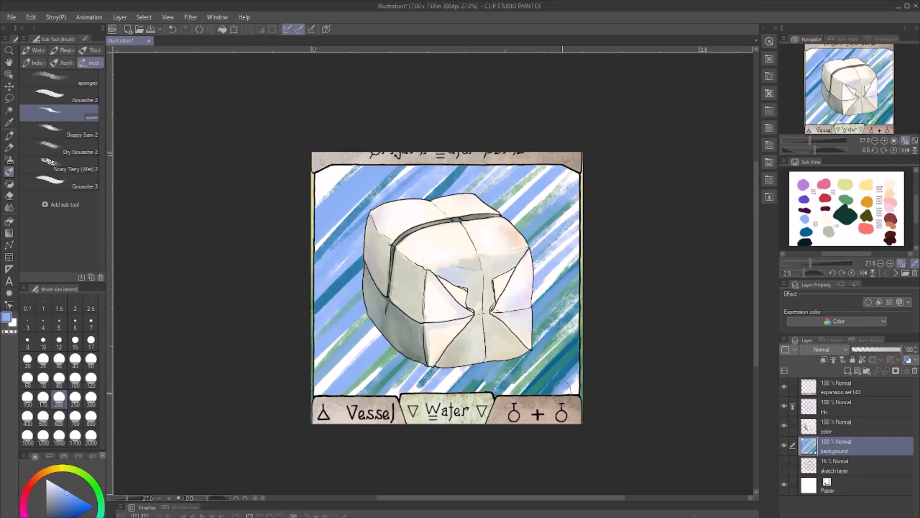
drag(376, 155, 317, 205)
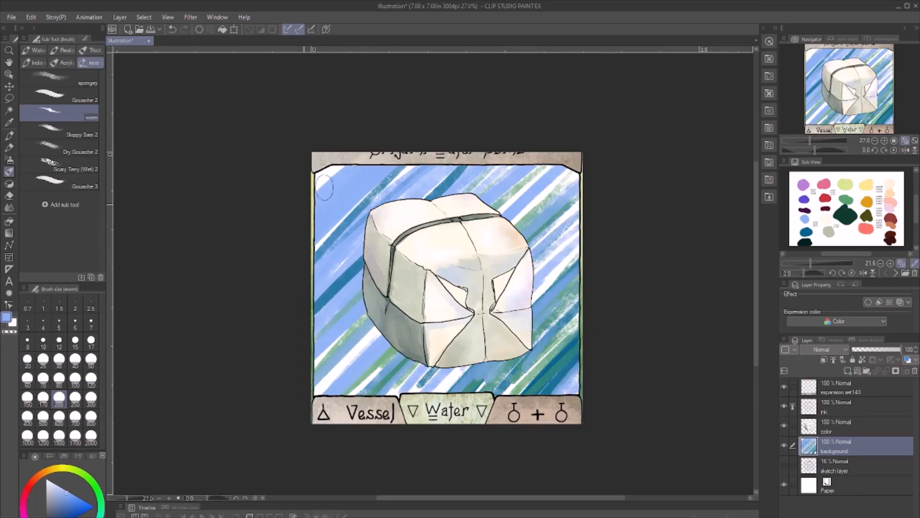
drag(343, 149, 309, 201)
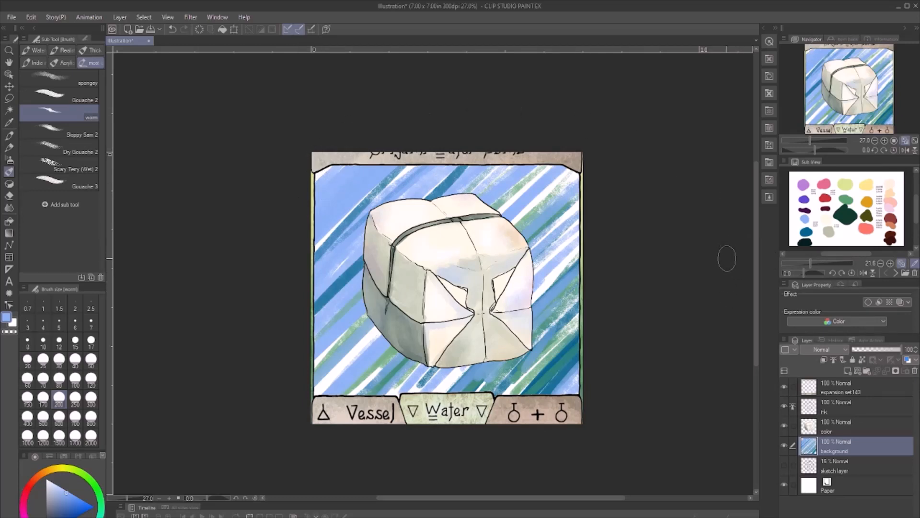
- Add pale yellow-green diagonal strokes to the background's upper-left corner
click(844, 185)
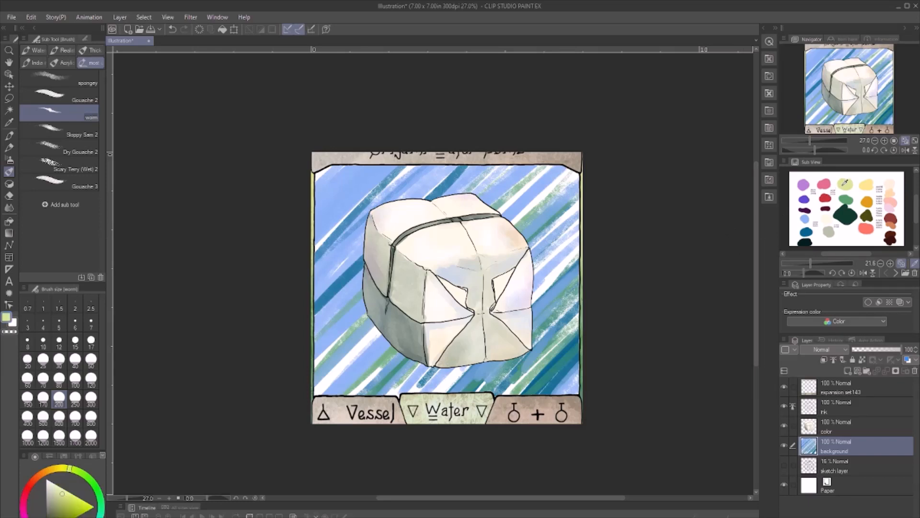
drag(323, 212, 389, 154)
drag(343, 187, 365, 168)
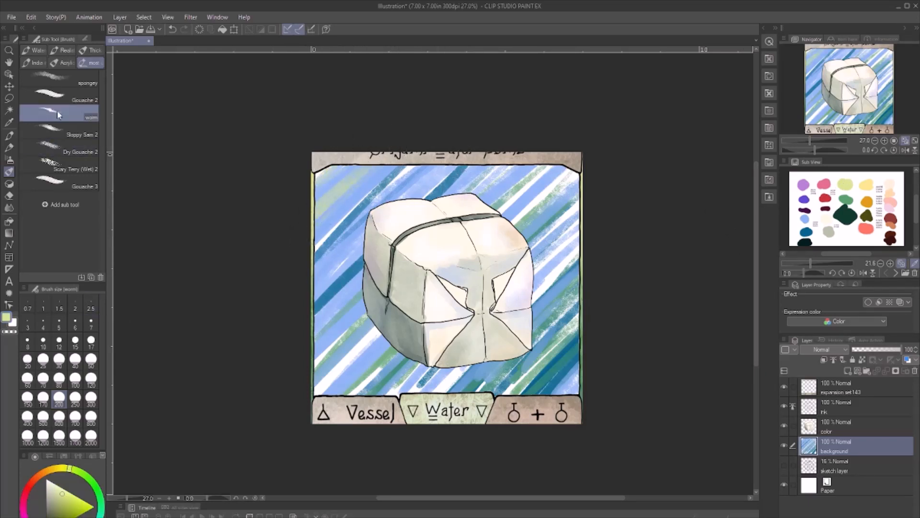
- Blend the upper-left corner of the background along the diagonals with the Gouache 2 brush at size 200
click(53, 95)
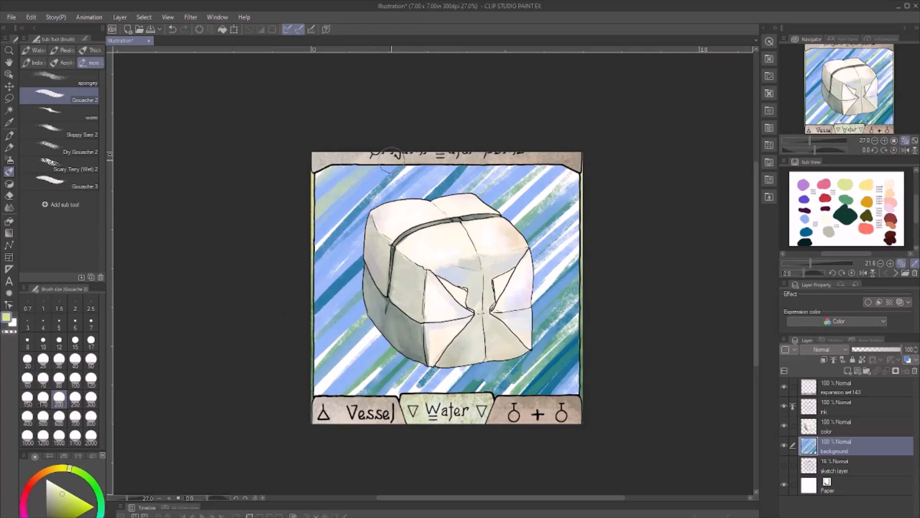
mouse_move(366, 178)
mouse_down()
mouse_move(326, 211)
mouse_move(327, 182)
mouse_up()
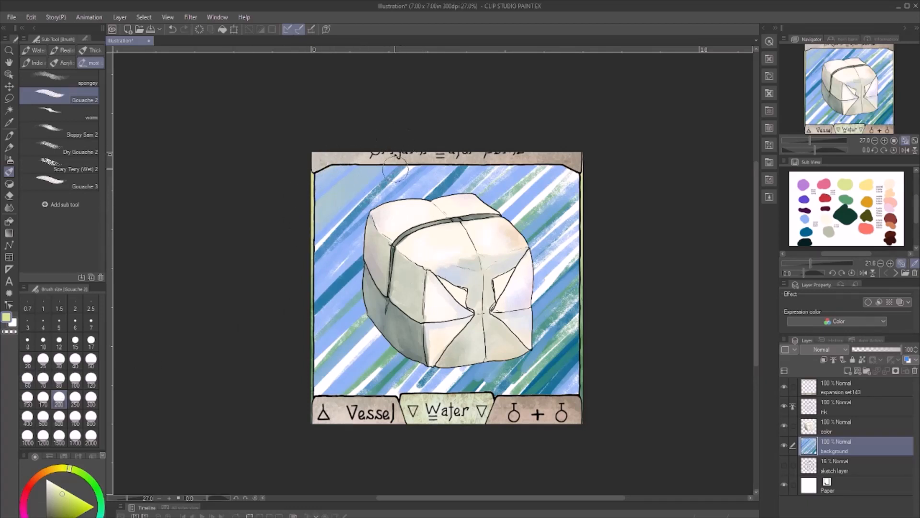
drag(398, 169, 314, 241)
drag(404, 178, 335, 237)
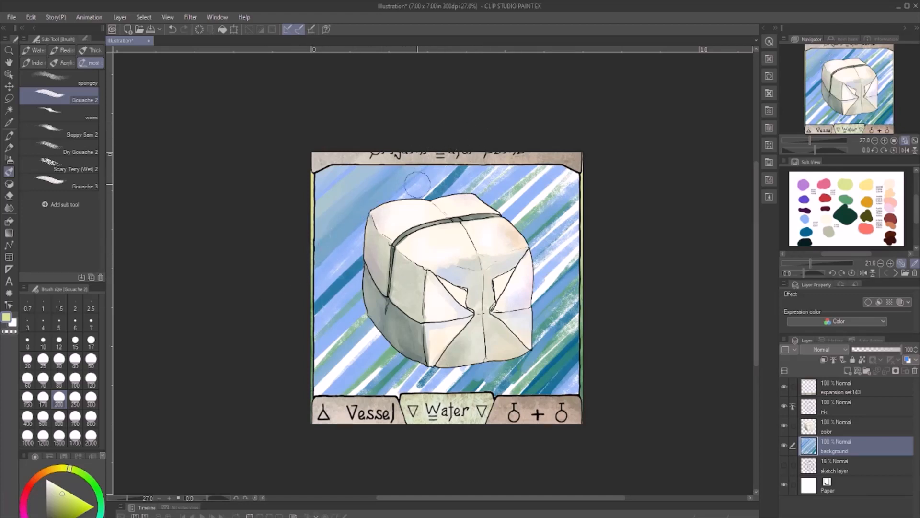
- Blend the background streaks above and left of the box down to the lower-left corner with diagonal Gouache 2 strokes
drag(499, 143, 328, 306)
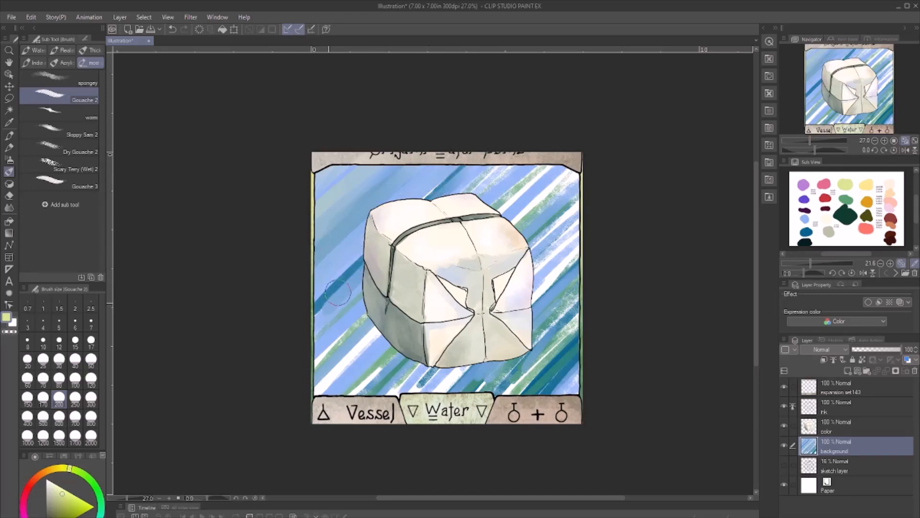
drag(467, 156, 317, 302)
drag(364, 259, 319, 302)
drag(477, 179, 318, 323)
drag(488, 170, 322, 349)
drag(443, 245, 327, 377)
drag(514, 183, 328, 379)
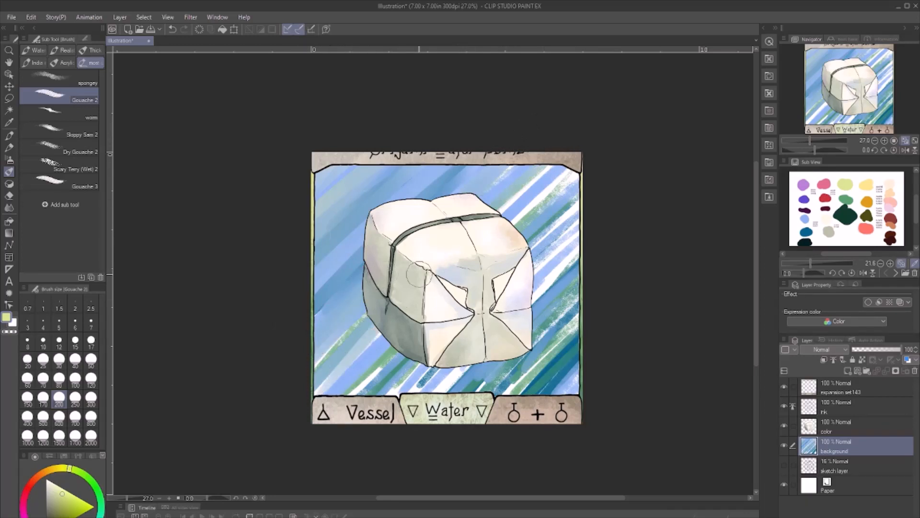
drag(543, 176, 336, 379)
drag(415, 299, 324, 385)
drag(425, 275, 314, 376)
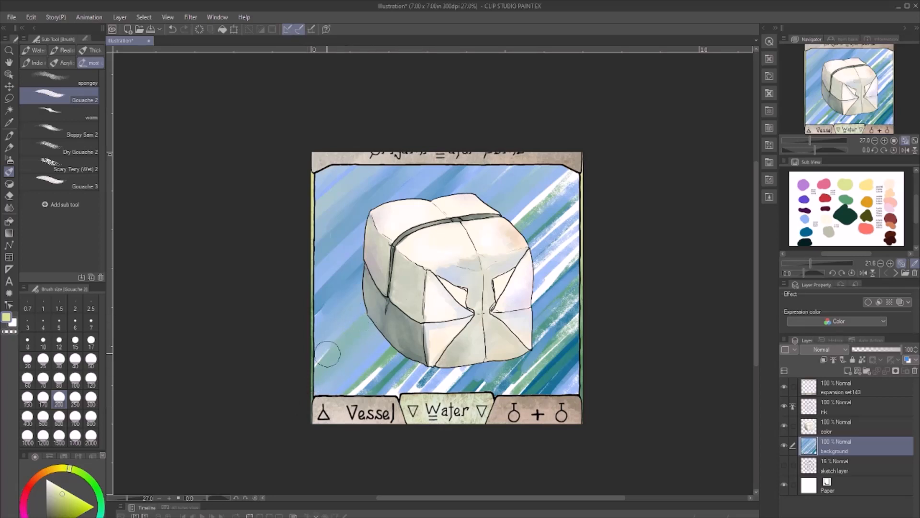
- Blend the background streaks from the upper-right area down to the area below the box with diagonal Gouache 2 strokes
mouse_move(577, 171)
mouse_down()
mouse_move(393, 362)
mouse_move(376, 355)
mouse_up()
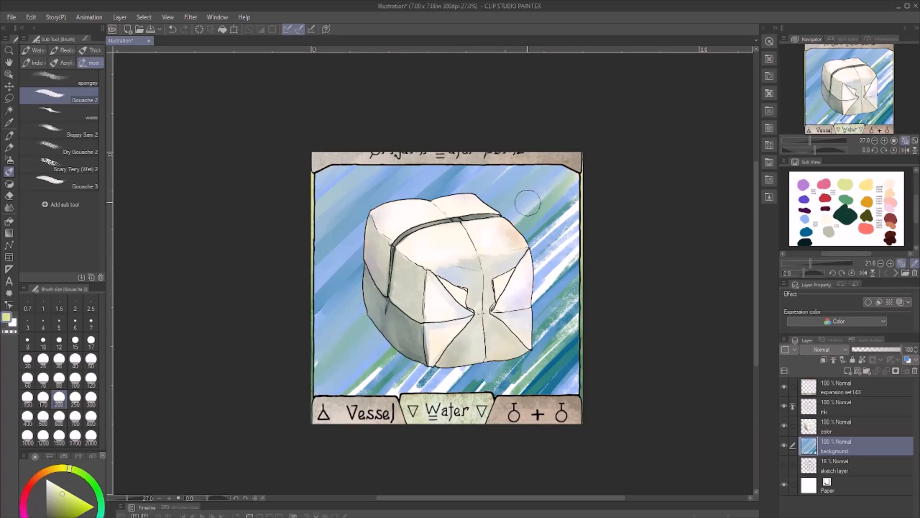
drag(528, 204, 346, 387)
mouse_move(578, 171)
mouse_down()
mouse_move(325, 427)
mouse_move(501, 247)
mouse_up()
mouse_move(575, 192)
mouse_down()
mouse_move(396, 382)
mouse_move(404, 378)
mouse_up()
drag(607, 186, 450, 330)
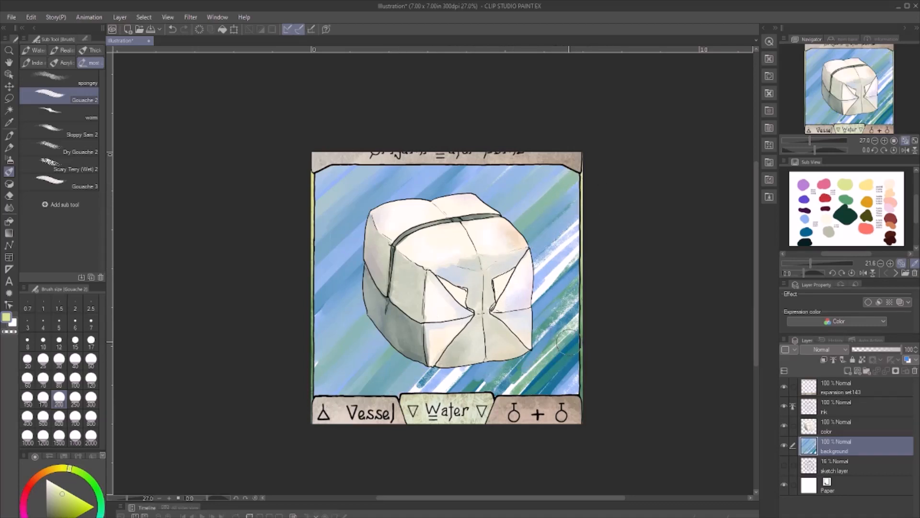
mouse_move(563, 342)
mouse_down()
mouse_move(526, 382)
mouse_move(562, 398)
mouse_up()
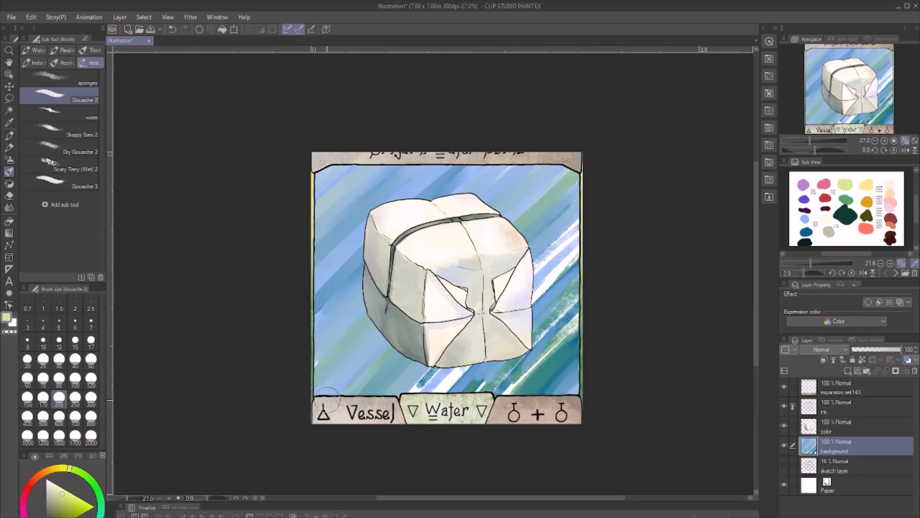
- Enlarge the Gouache 2 brush to size 600 and smooth the remaining white gaps and streaks right of and below the box
click(59, 417)
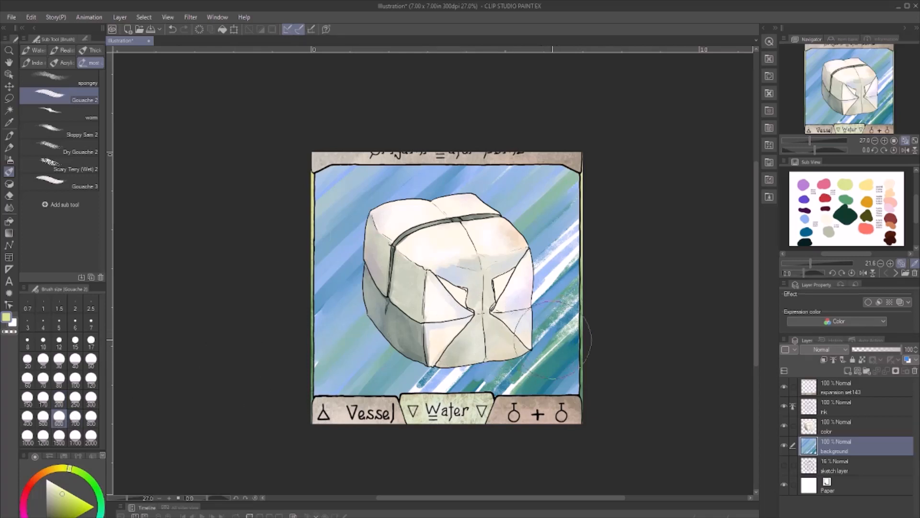
drag(561, 331, 489, 417)
drag(599, 291, 544, 340)
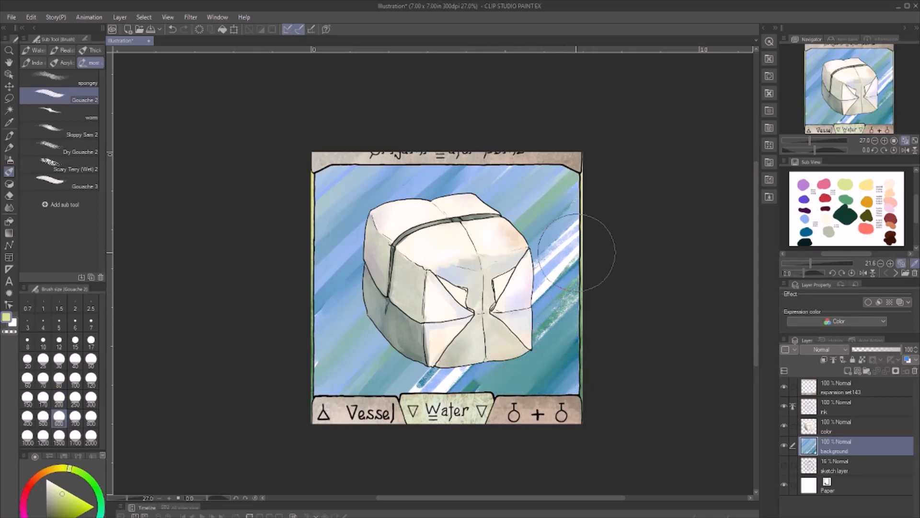
drag(580, 252, 463, 391)
drag(572, 288, 494, 362)
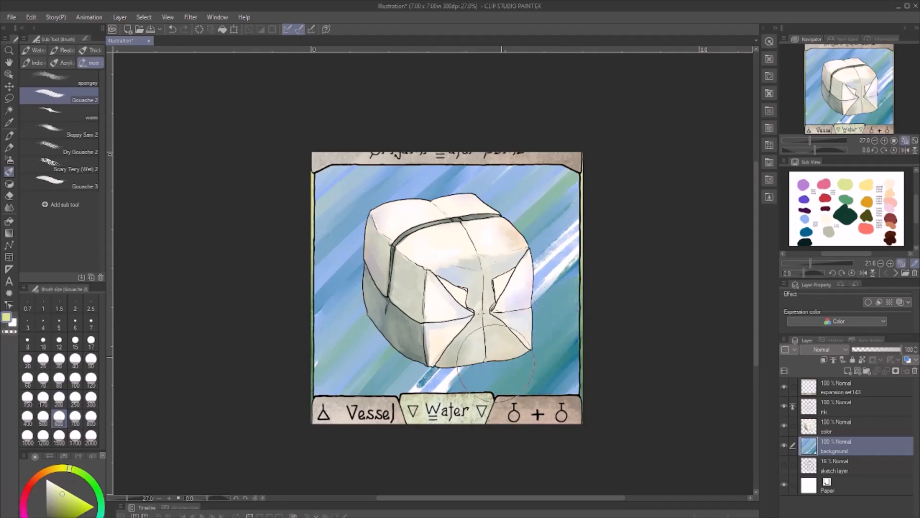
drag(597, 209, 450, 362)
drag(562, 237, 414, 395)
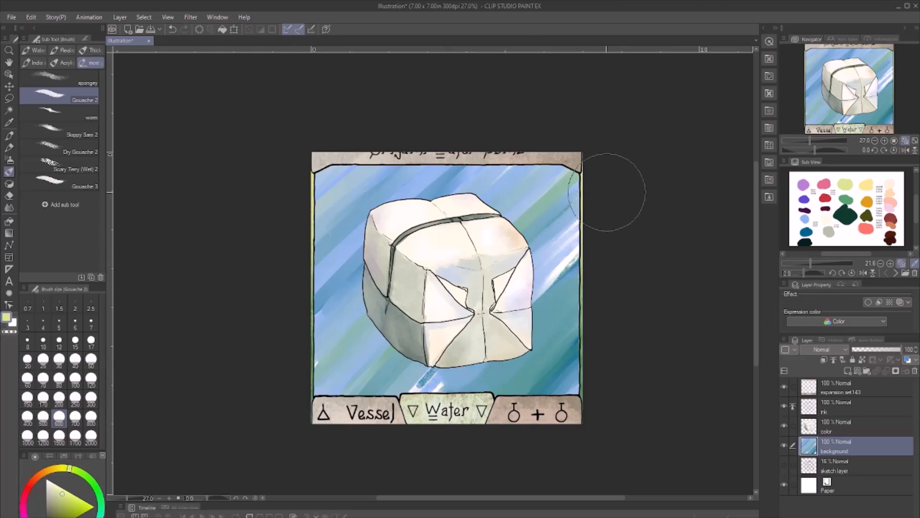
drag(608, 192, 436, 378)
drag(496, 362, 436, 380)
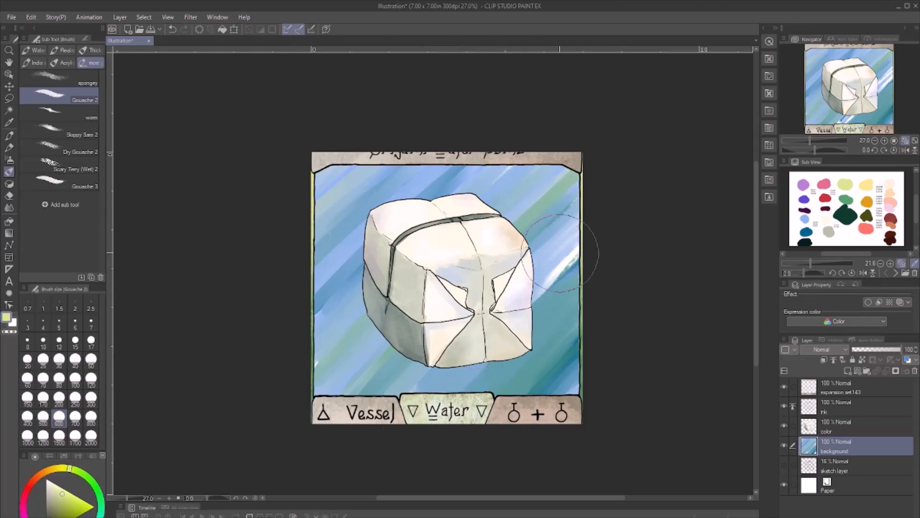
mouse_move(560, 253)
mouse_down()
mouse_move(546, 270)
mouse_move(602, 232)
mouse_up()
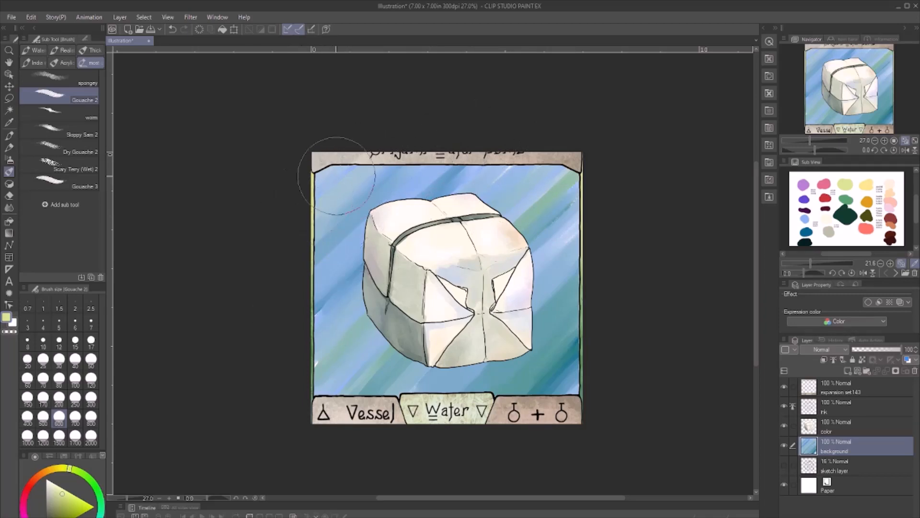
- Smooth the upper background with diagonal Gouache 2 strokes, and deepen the streaks right of and below the box with the palette's dark green
drag(560, 159, 414, 317)
mouse_move(578, 144)
mouse_down()
mouse_move(414, 315)
mouse_move(460, 277)
mouse_up()
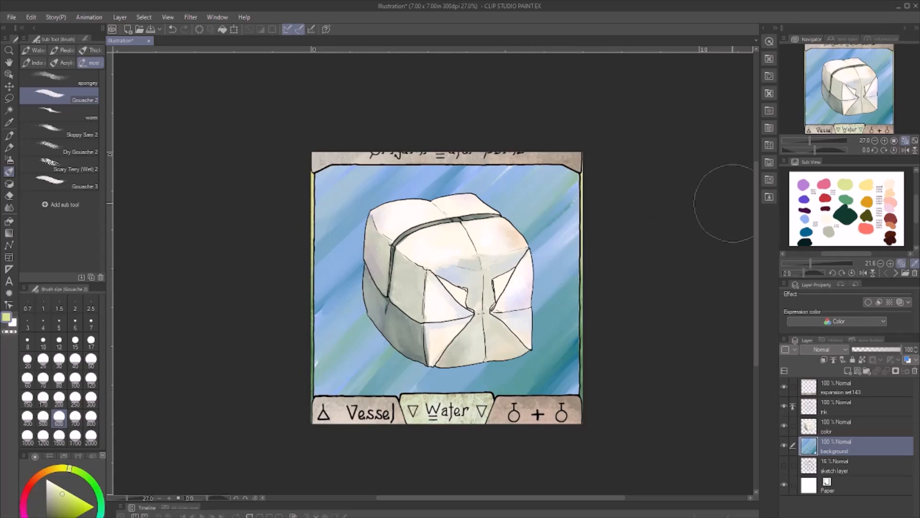
click(836, 218)
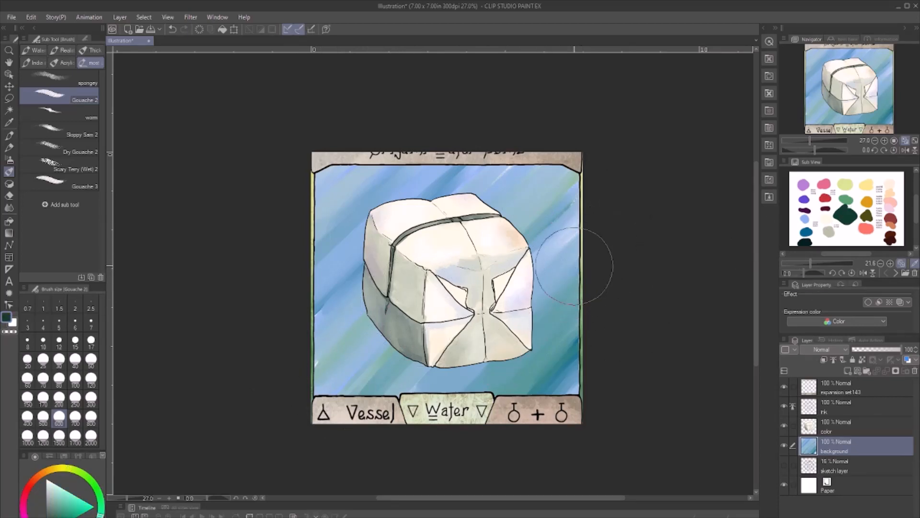
drag(574, 266, 427, 417)
mouse_move(541, 133)
mouse_down()
mouse_move(430, 216)
mouse_move(474, 182)
mouse_up()
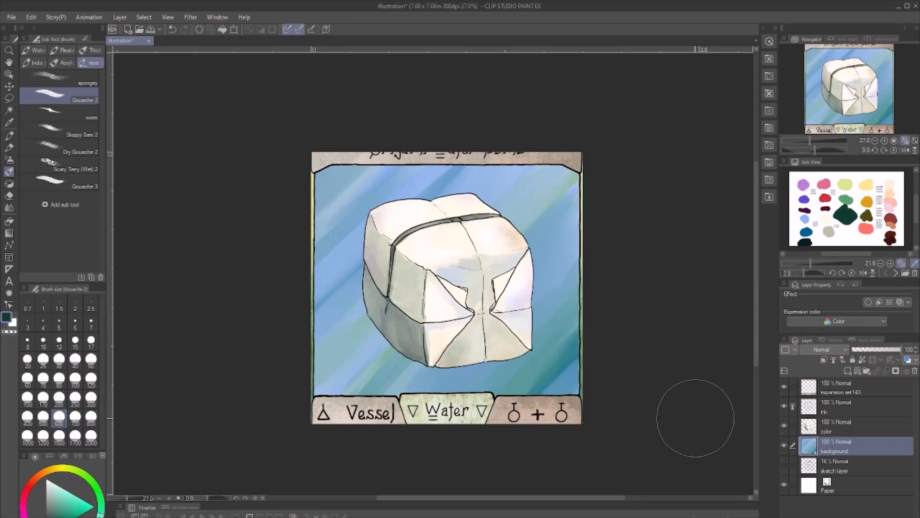
- Lighten the background streaks with off-white at brush size 200 and apply a wave-like distortion filter to the background layer
click(829, 214)
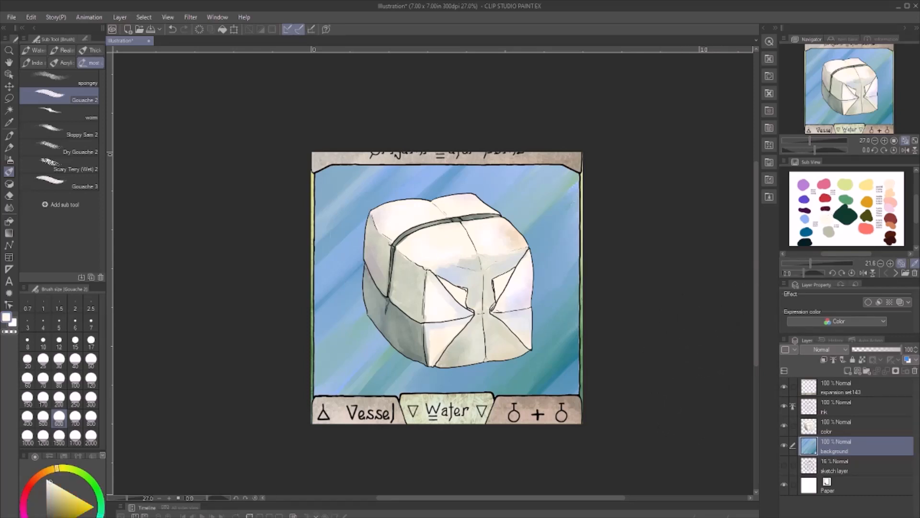
click(59, 398)
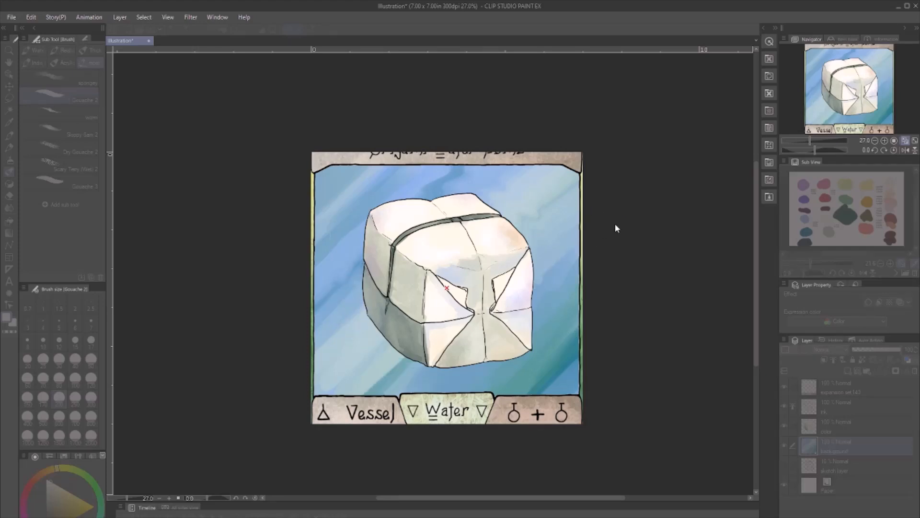
drag(606, 225, 602, 221)
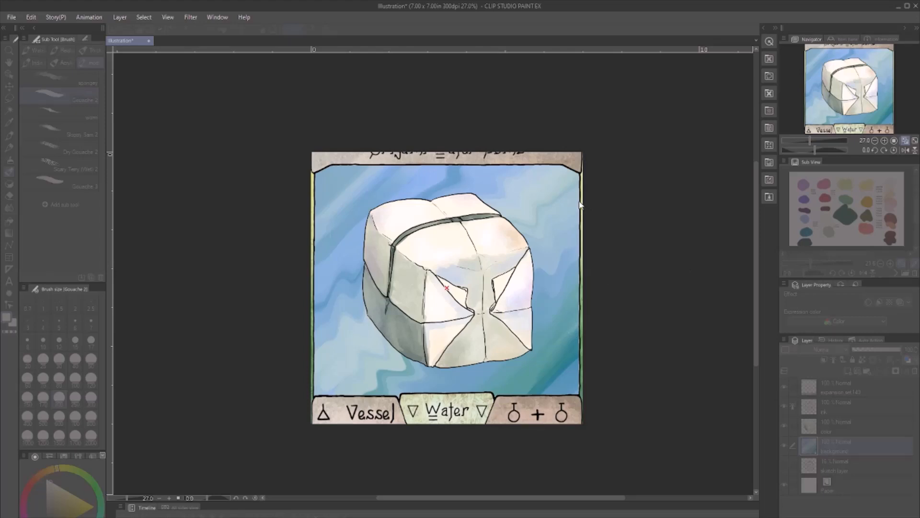
drag(593, 199, 581, 197)
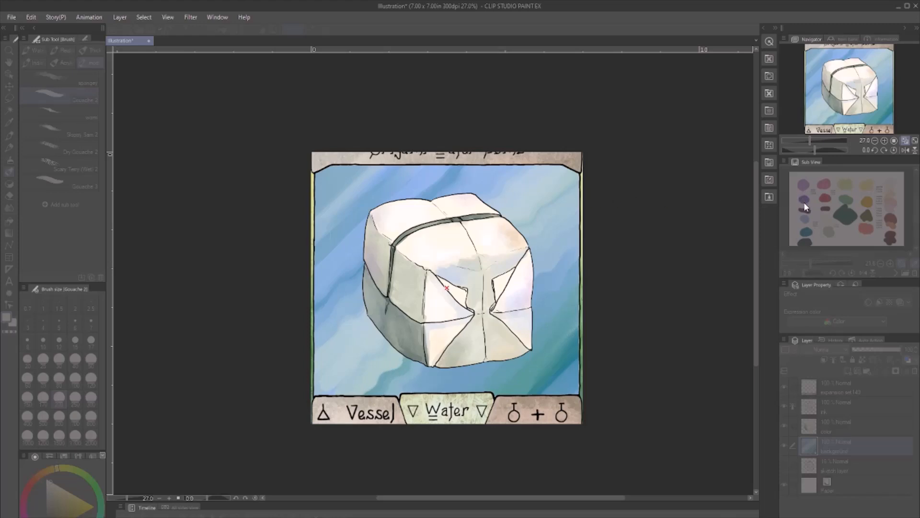
click(832, 186)
scroll(363, 223, up, 6)
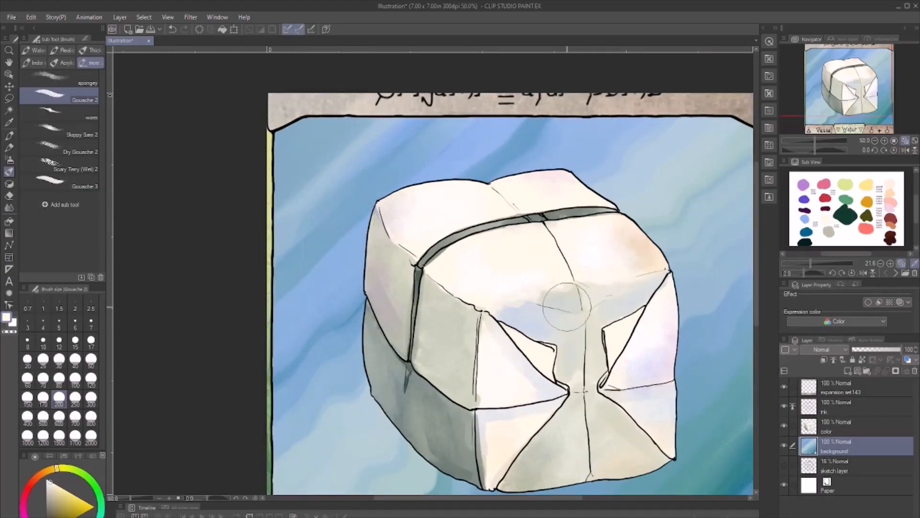
scroll(567, 306, down, 2)
click(863, 388)
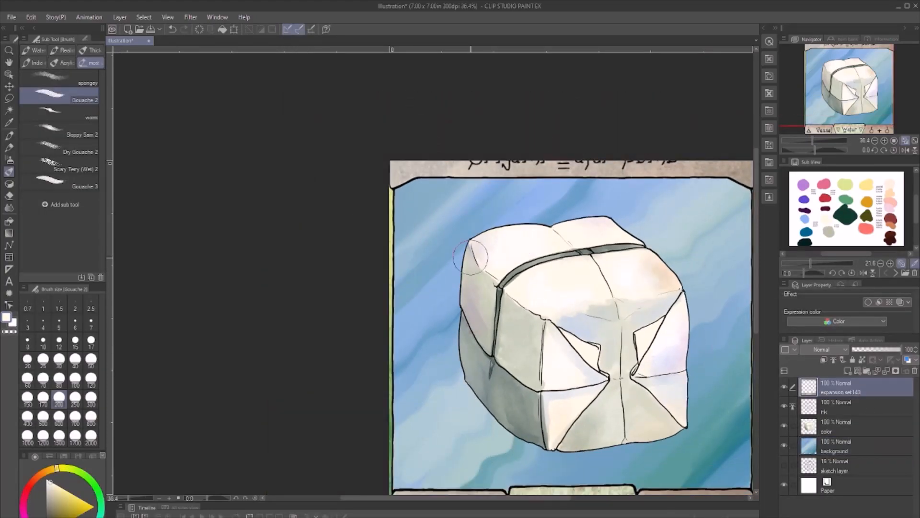
key(m)
mouse_move(622, 194)
mouse_down()
mouse_move(429, 202)
mouse_move(408, 254)
mouse_move(412, 347)
mouse_move(627, 232)
mouse_move(628, 199)
mouse_up()
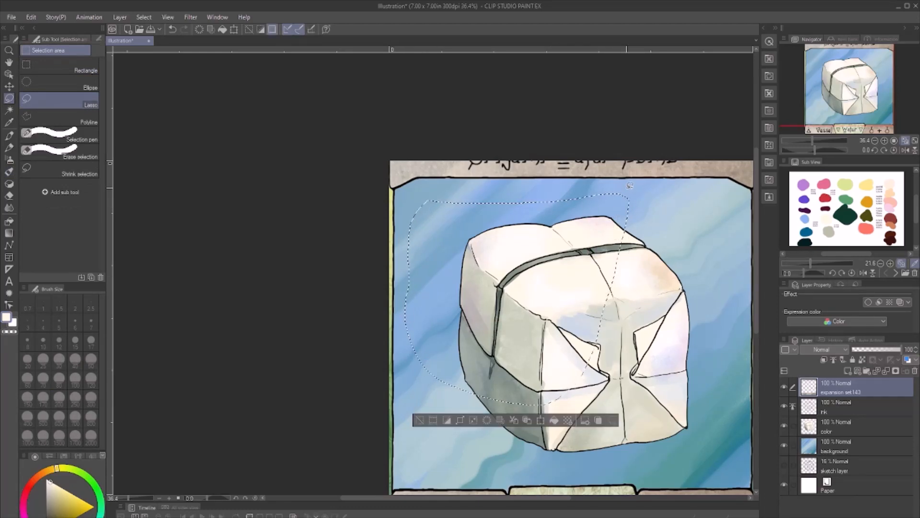
key(ctrl+d)
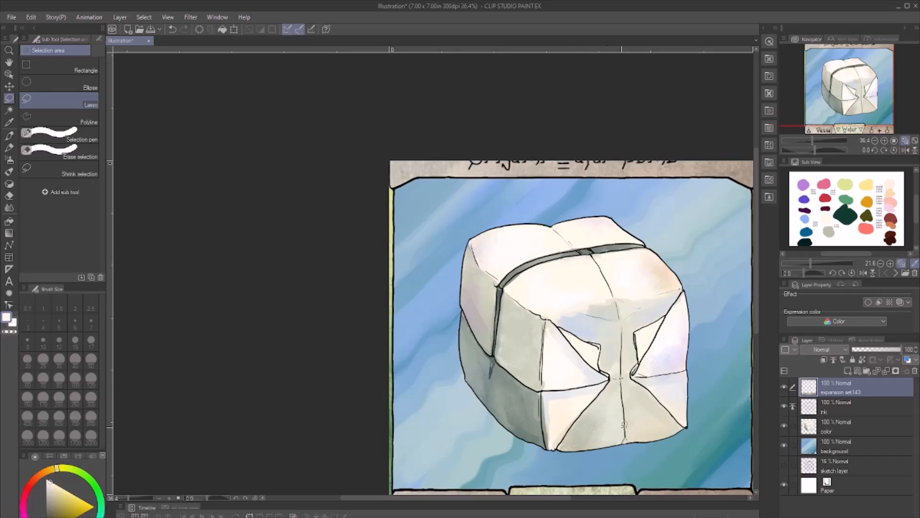
- Add the empty noise filter texture layer directly above the background layer and enlarge its pattern tile
click(905, 143)
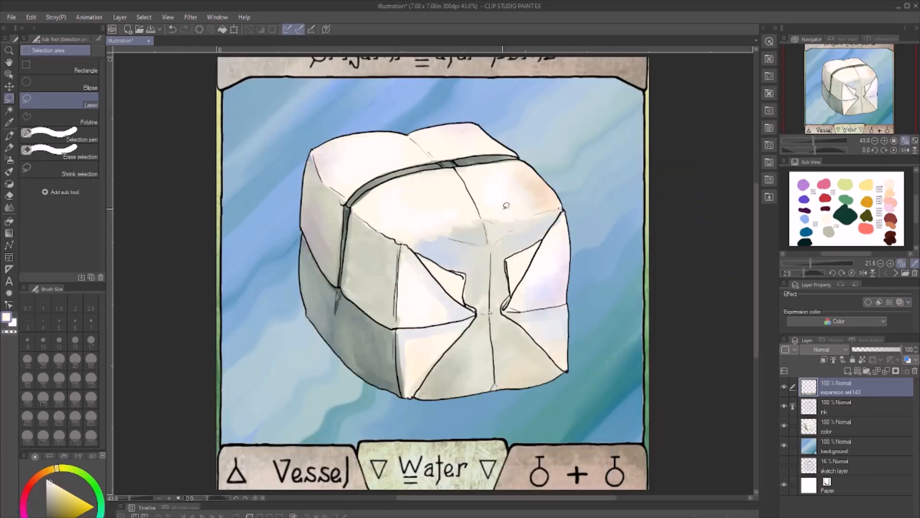
click(846, 442)
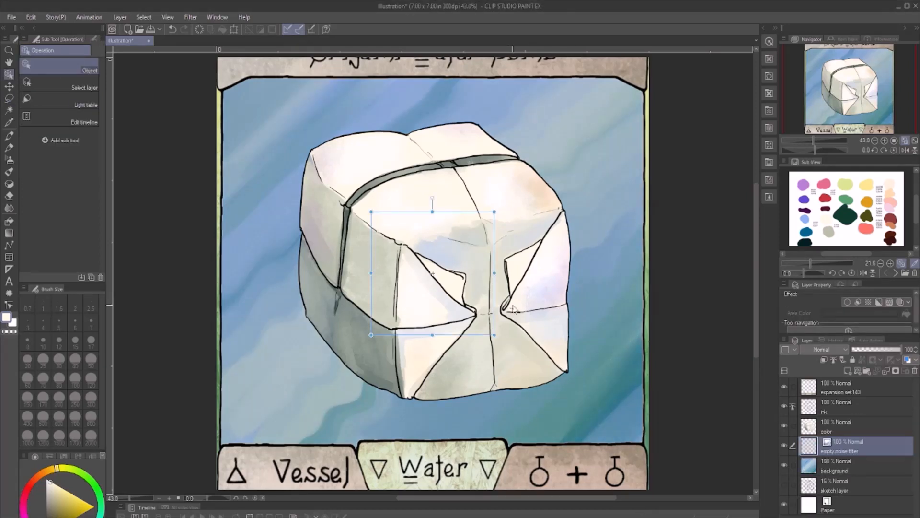
drag(494, 212, 538, 168)
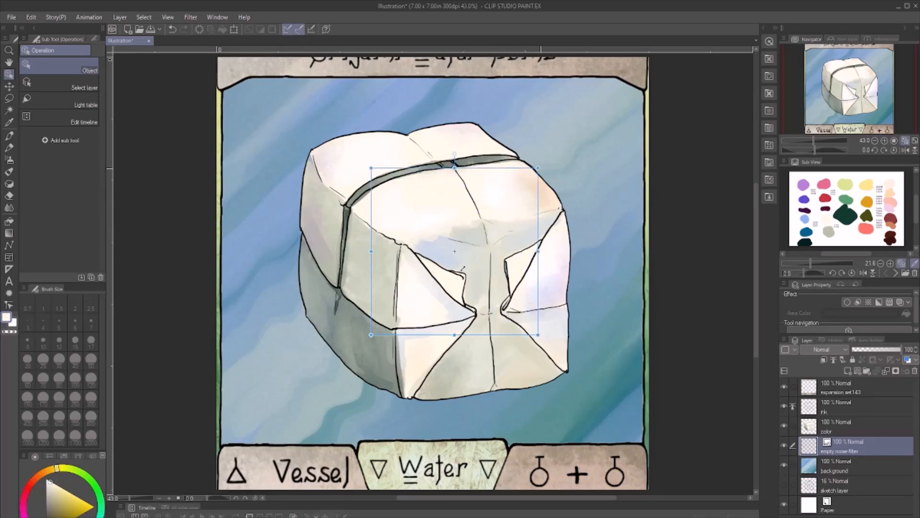
drag(373, 337, 356, 350)
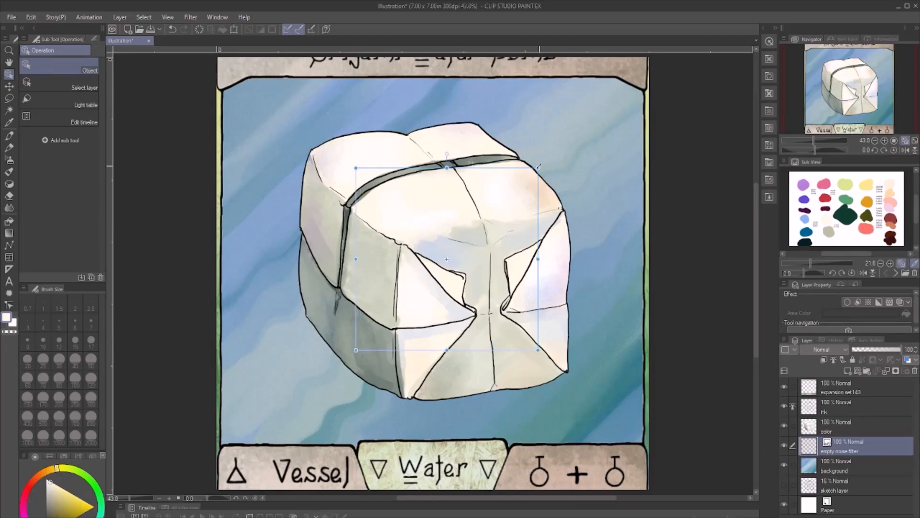
drag(538, 168, 551, 154)
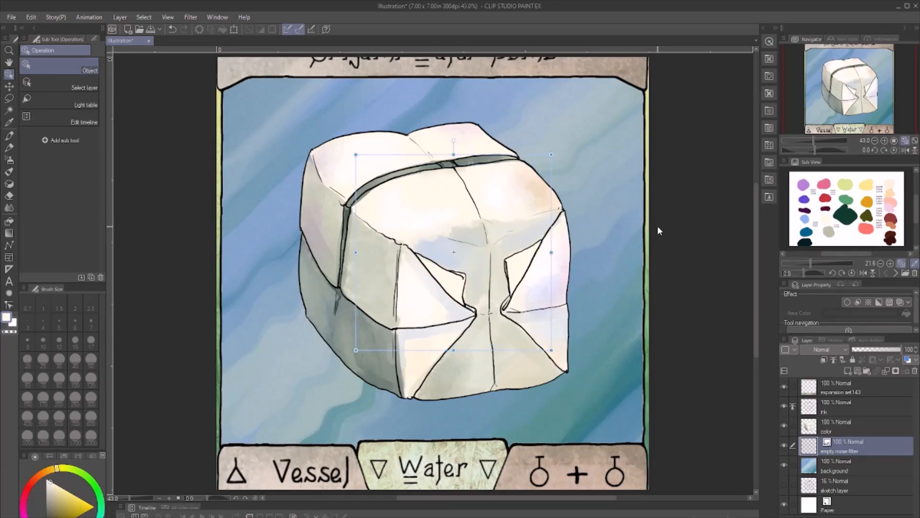
- Hide the expansion set143 frame layer and paint over the white gaps along the background's lower edge with blue Gouache 2 strokes
key(k)
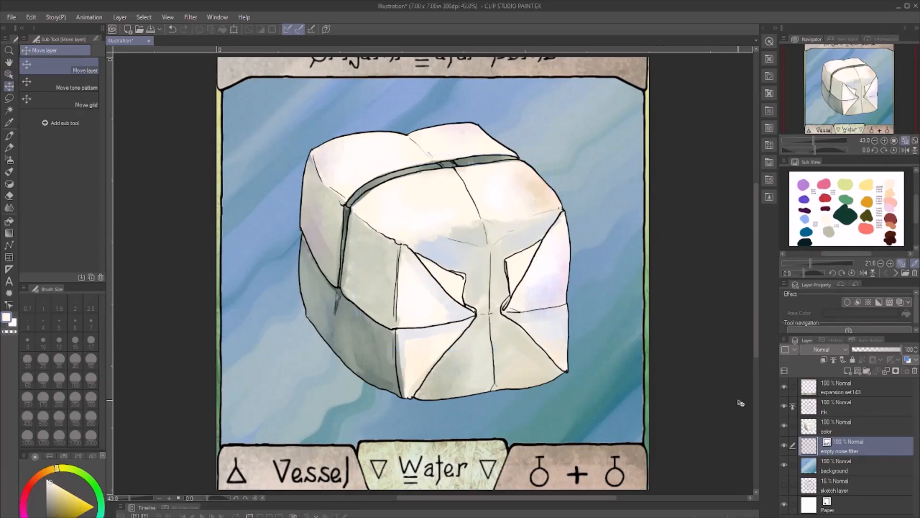
click(785, 387)
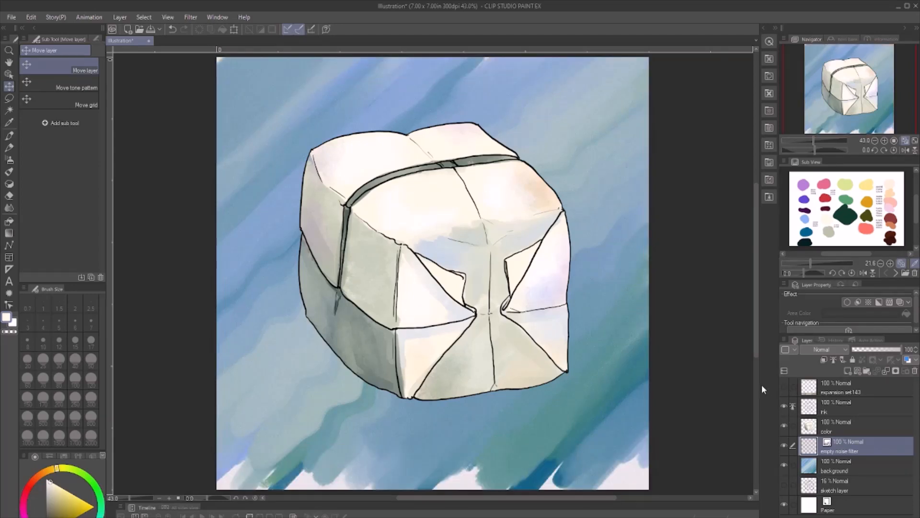
click(809, 468)
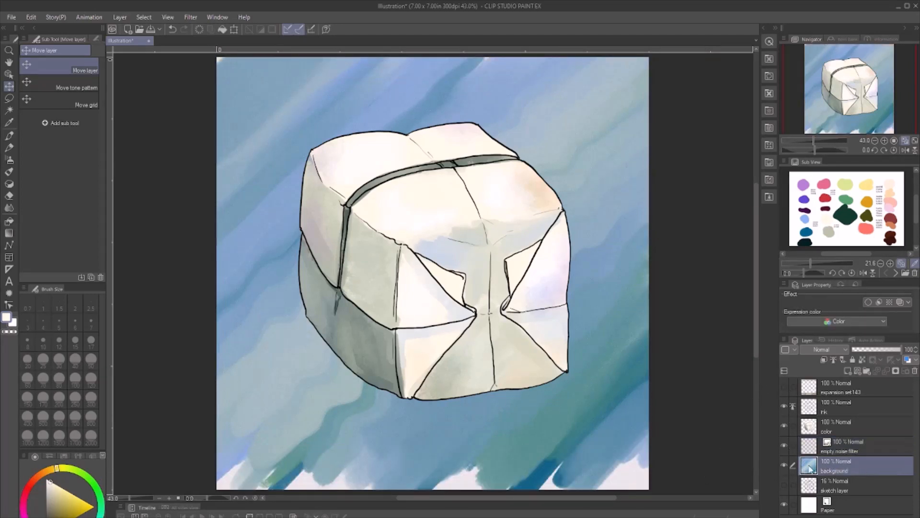
click(810, 230)
key(b)
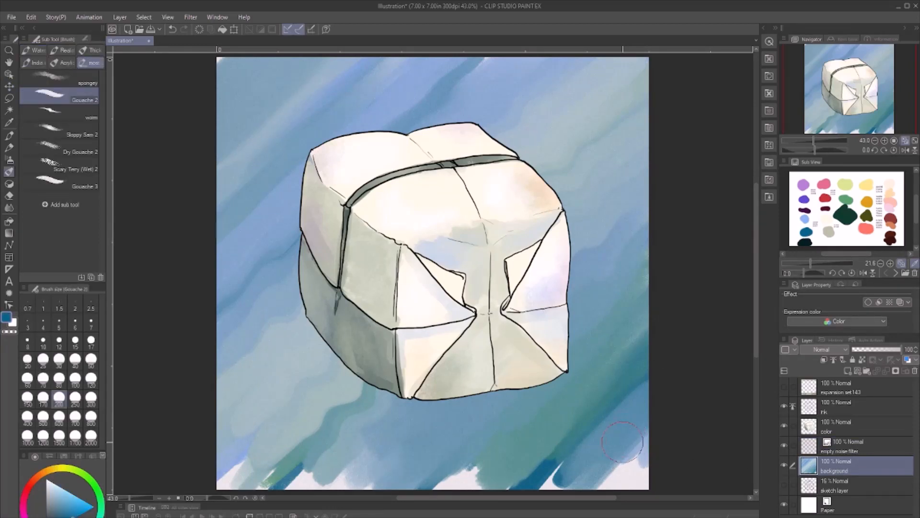
mouse_move(622, 441)
mouse_down()
mouse_move(603, 477)
mouse_move(650, 429)
mouse_move(657, 434)
mouse_move(620, 477)
mouse_move(648, 464)
mouse_move(646, 484)
mouse_up()
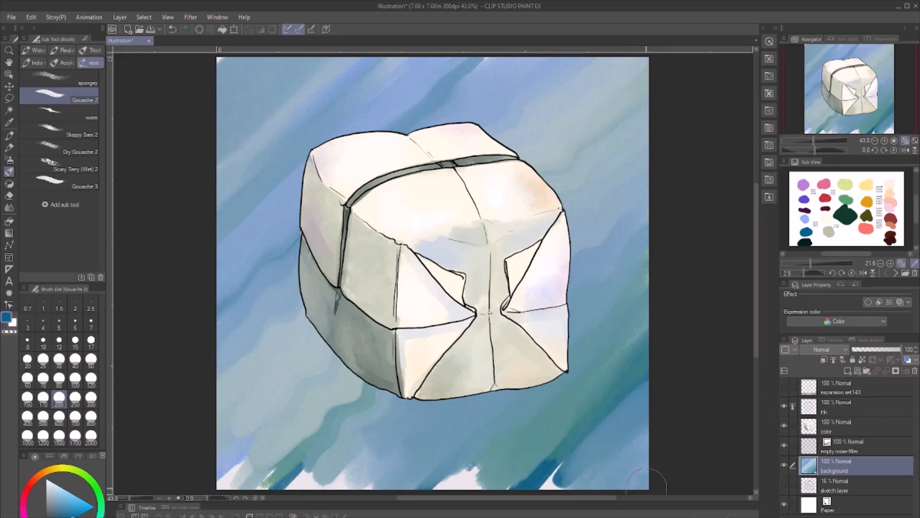
mouse_move(556, 479)
mouse_down()
mouse_move(561, 449)
mouse_move(540, 456)
mouse_move(543, 476)
mouse_move(566, 479)
mouse_up()
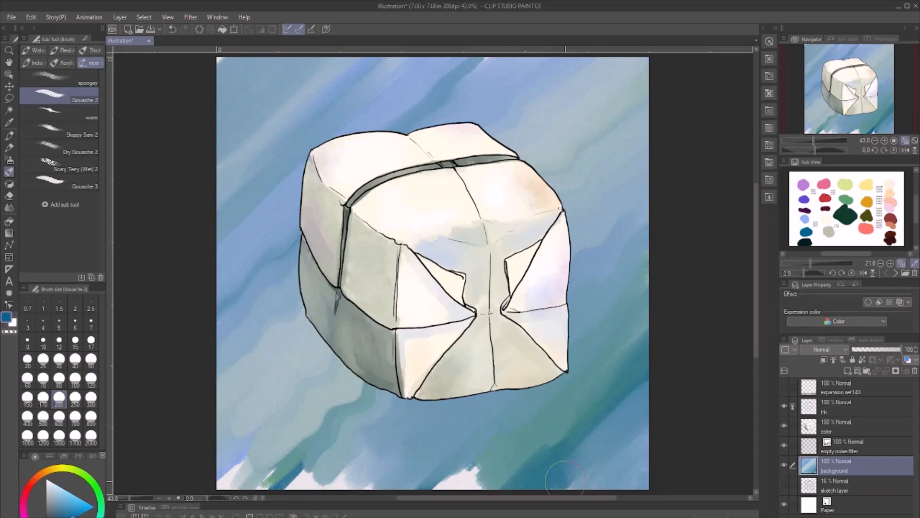
mouse_move(483, 479)
mouse_down()
mouse_move(459, 471)
mouse_move(482, 489)
mouse_up()
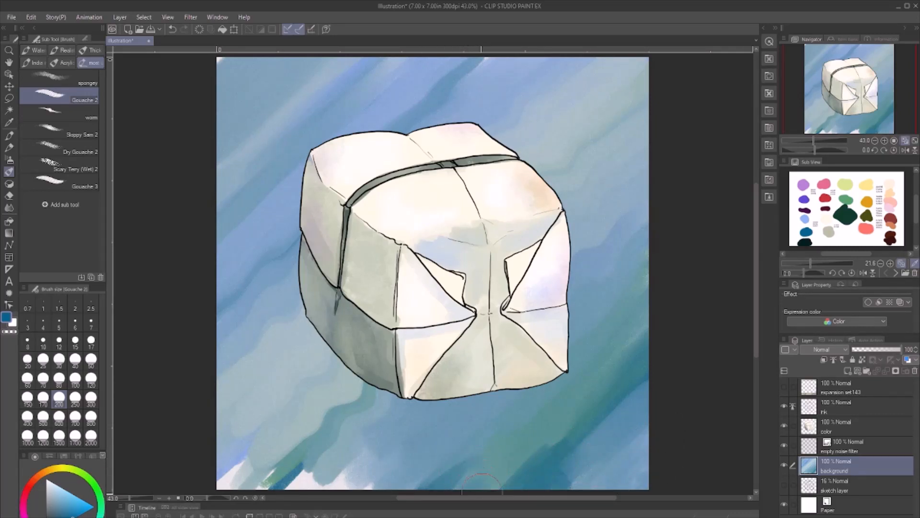
mouse_move(384, 481)
mouse_down()
mouse_move(283, 479)
mouse_move(287, 438)
mouse_move(240, 474)
mouse_move(232, 452)
mouse_up()
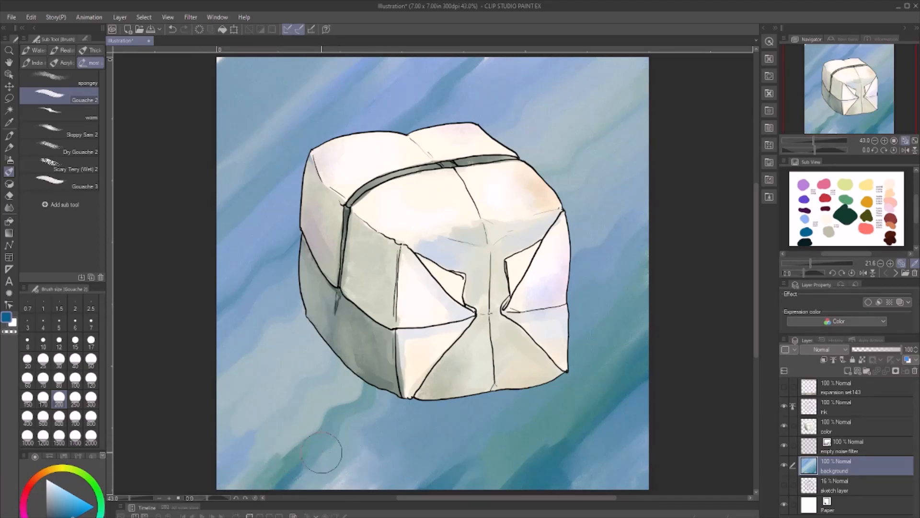
mouse_move(321, 453)
mouse_down()
mouse_move(356, 454)
mouse_move(332, 489)
mouse_move(374, 481)
mouse_up()
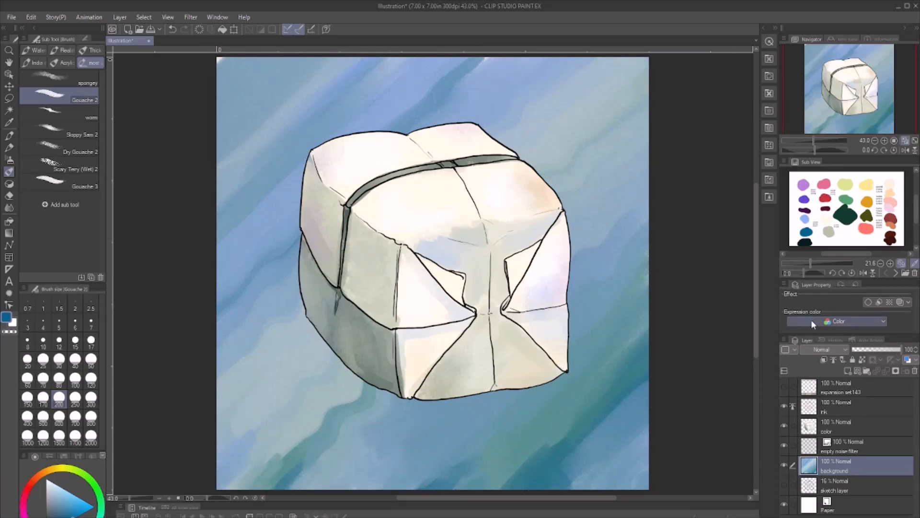